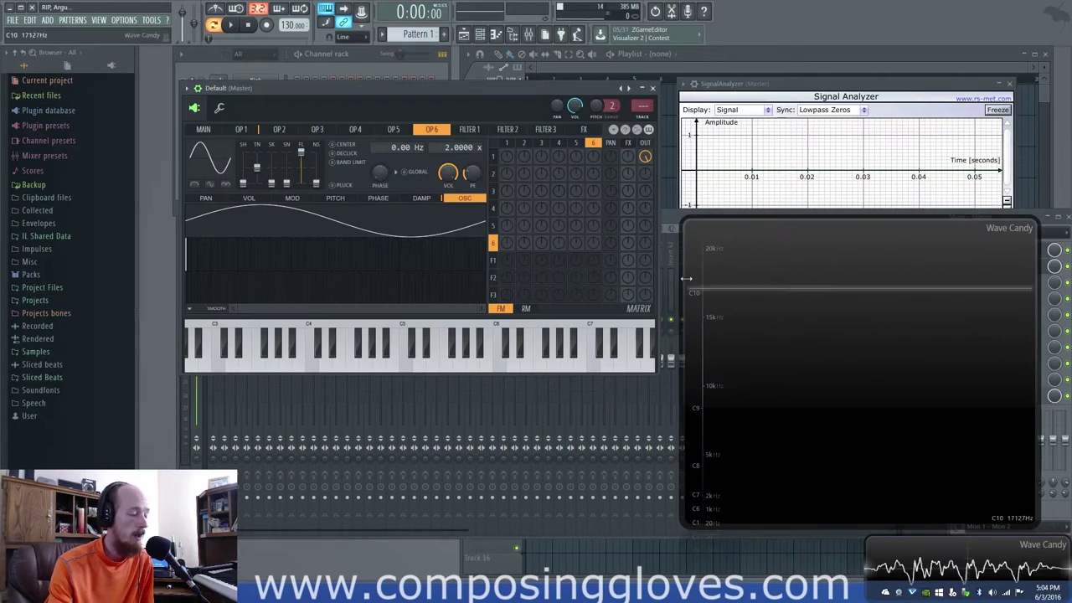
Lower the synth window slightly and look through the operator pages from 1 to 4, ending on operator 1.
{"action": "left_click_drag", "start_coordinate": [463, 92], "coordinate": [461, 115]}
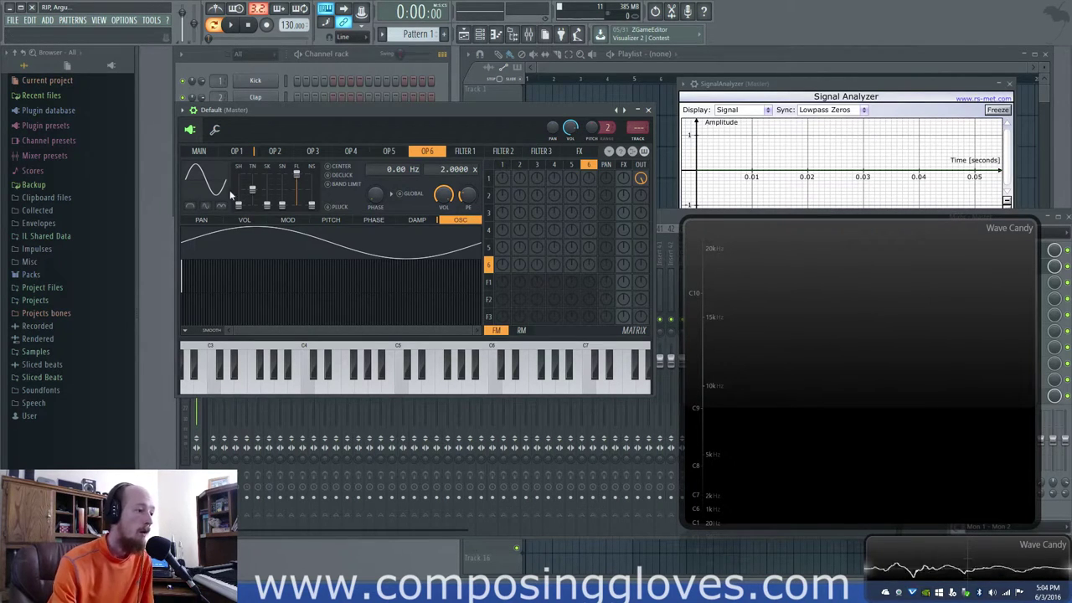
{"action": "left_click", "coordinate": [239, 151]}
{"action": "left_click", "coordinate": [274, 153]}
{"action": "left_click", "coordinate": [312, 153]}
{"action": "left_click", "coordinate": [345, 153]}
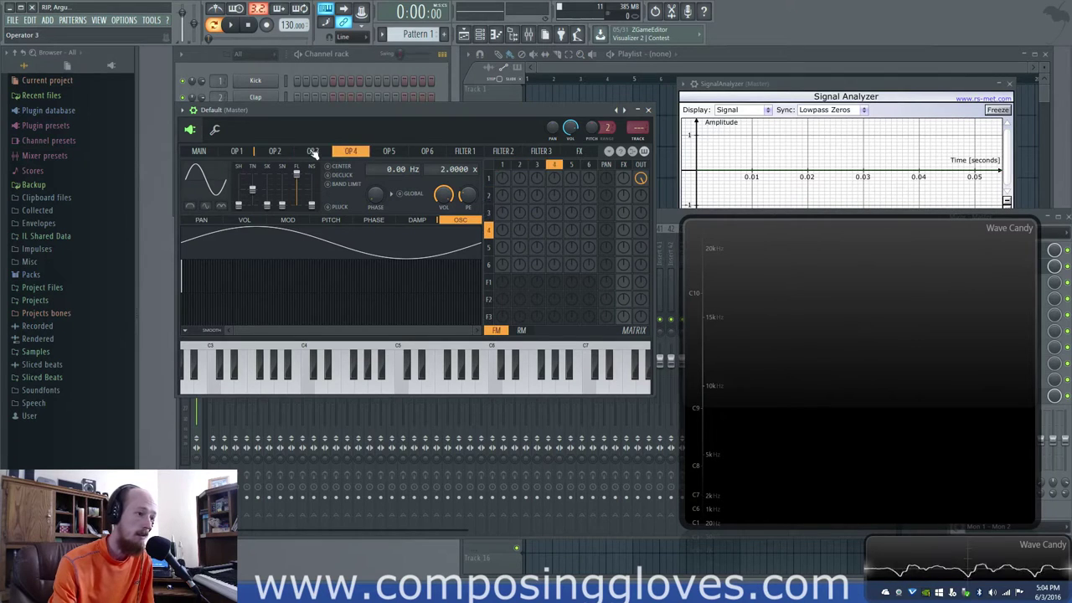
{"action": "left_click", "coordinate": [274, 153]}
{"action": "left_click", "coordinate": [237, 152]}
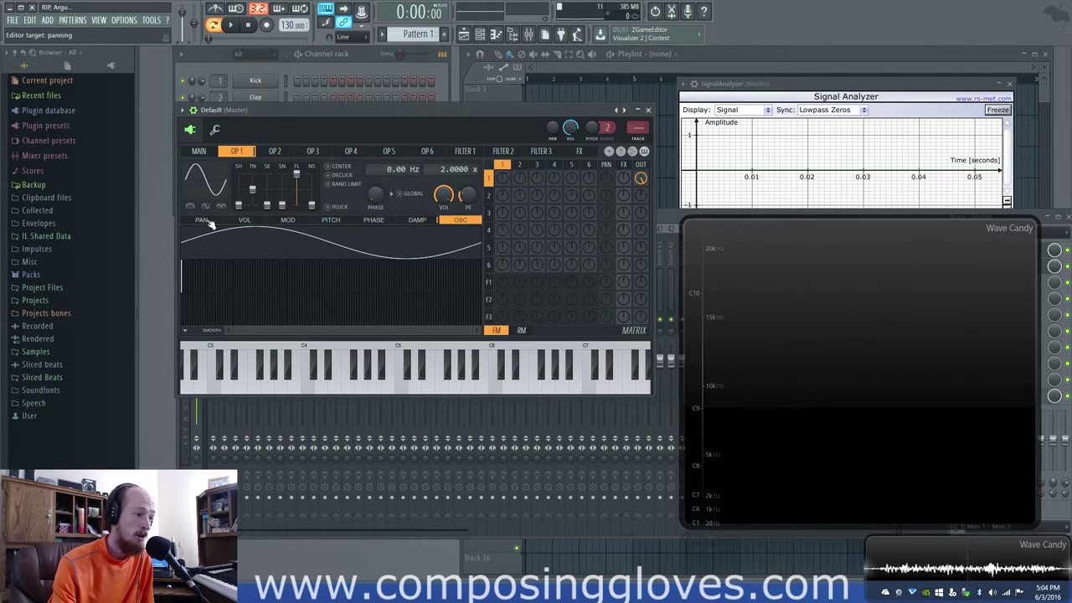
Look through operator 1's articulation targets, including panning, volume, pitch, phase and damping, finishing on the oscillator harmonics.
{"action": "left_click", "coordinate": [209, 223]}
{"action": "left_click", "coordinate": [252, 221]}
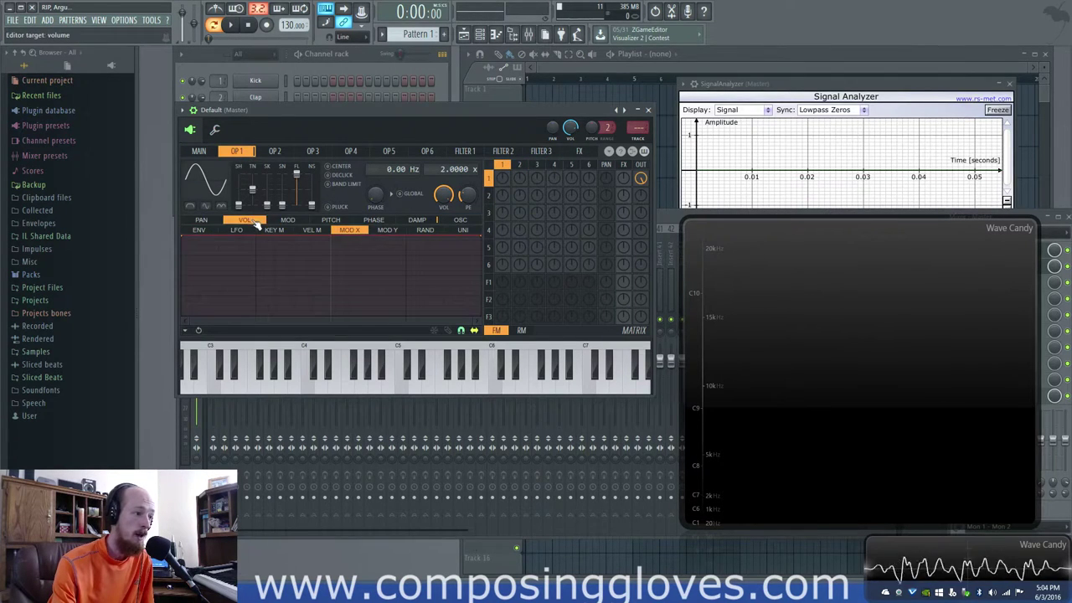
{"action": "left_click", "coordinate": [331, 220]}
{"action": "left_click", "coordinate": [374, 221]}
{"action": "left_click", "coordinate": [417, 221]}
{"action": "left_click", "coordinate": [457, 222]}
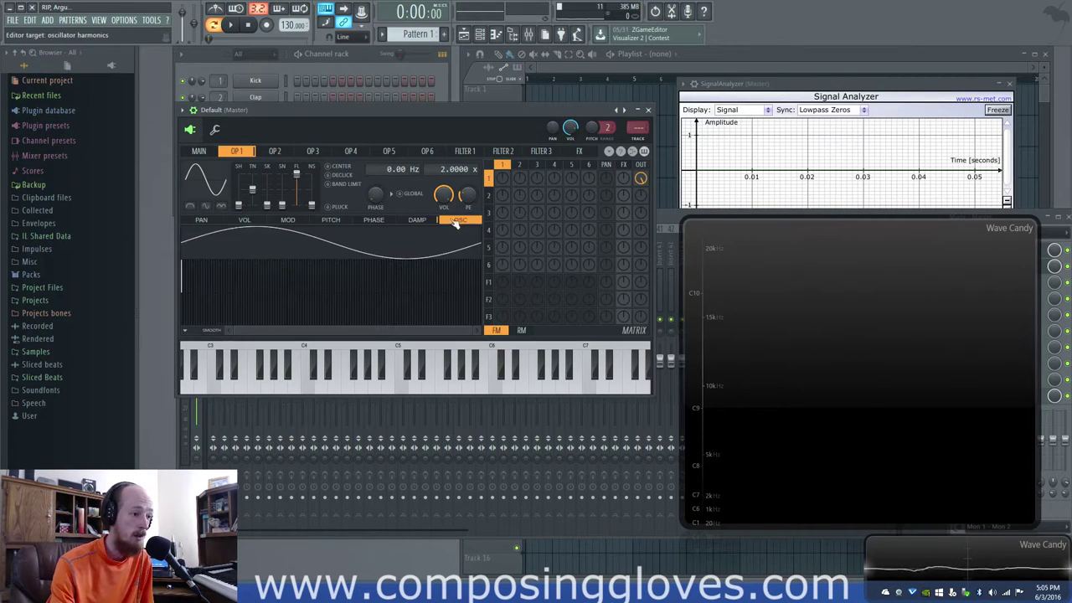
Bring up the envelope articulator for operator 1's volume.
{"action": "left_click", "coordinate": [374, 220]}
{"action": "left_click", "coordinate": [200, 220]}
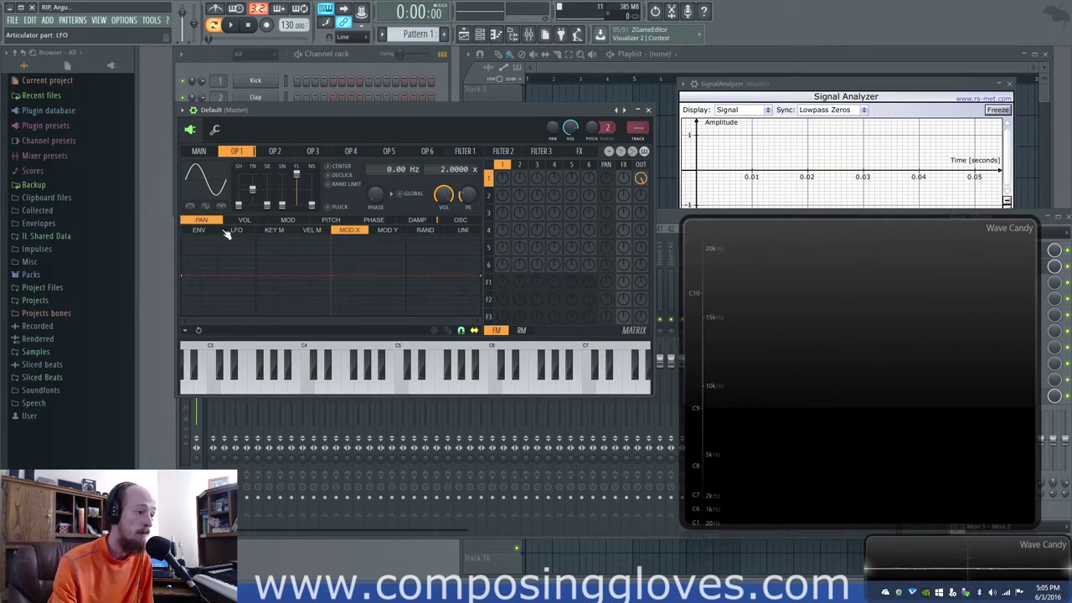
{"action": "left_click", "coordinate": [203, 230]}
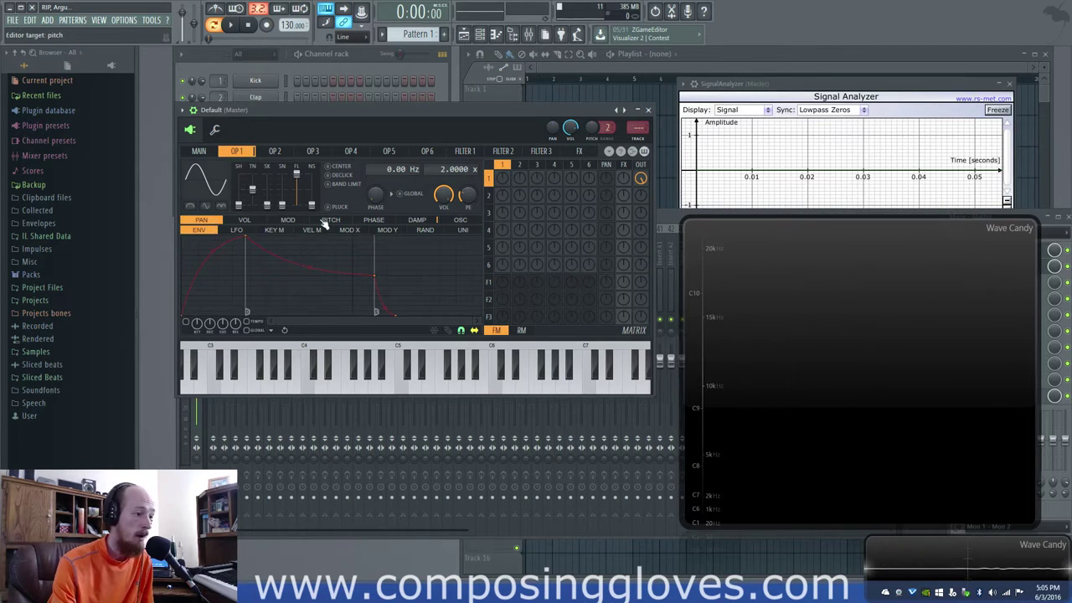
{"action": "left_click", "coordinate": [244, 221]}
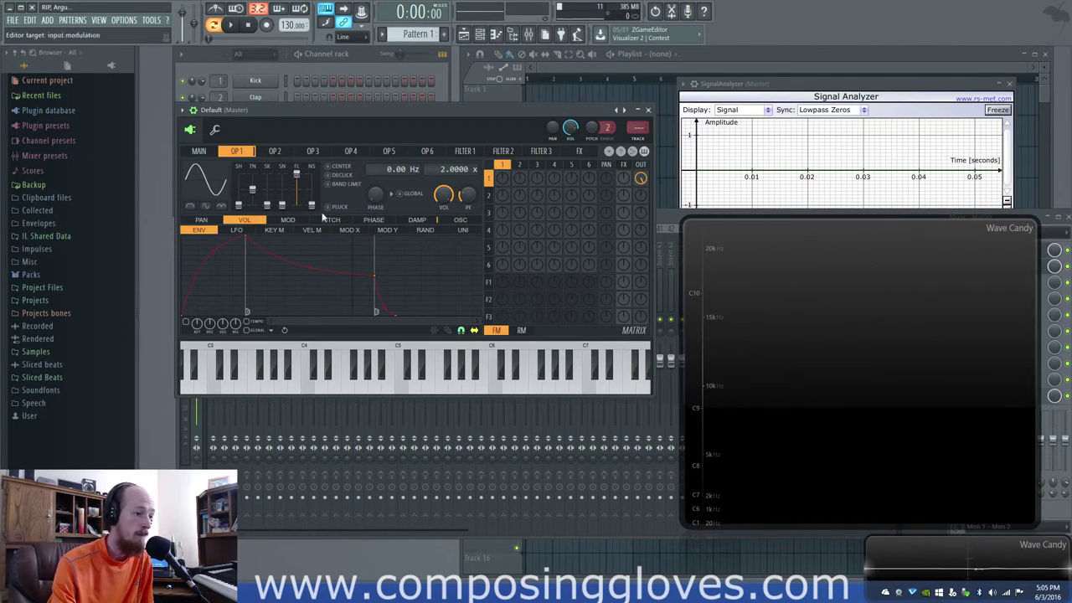
Raise operator 1's self frequency modulation in the FM matrix.
{"action": "left_click_drag", "start_coordinate": [501, 179], "coordinate": [502, 180]}
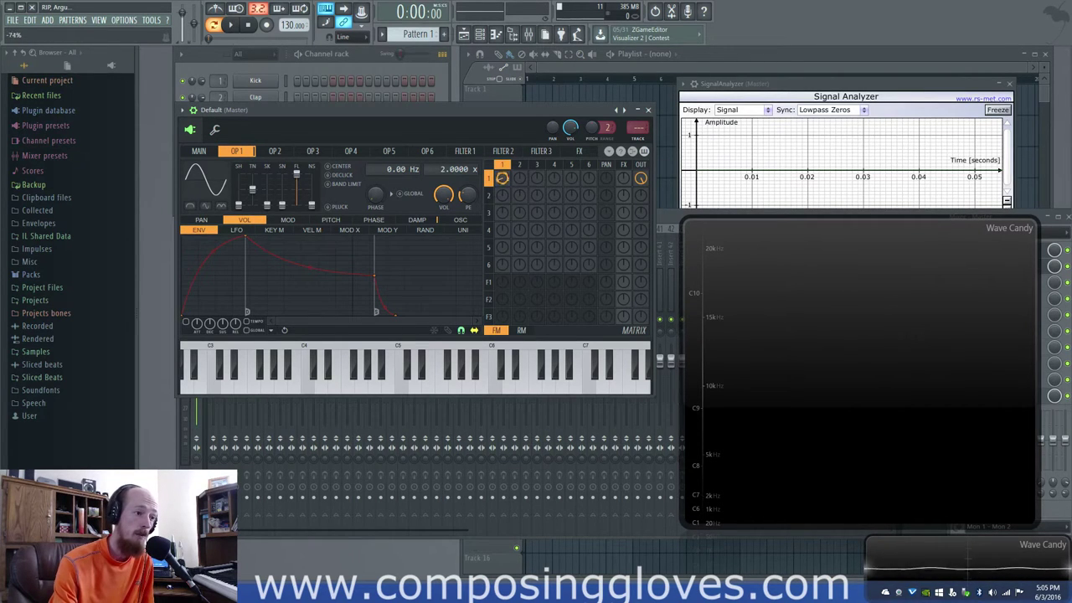
{"action": "left_click_drag", "start_coordinate": [502, 178], "coordinate": [502, 184]}
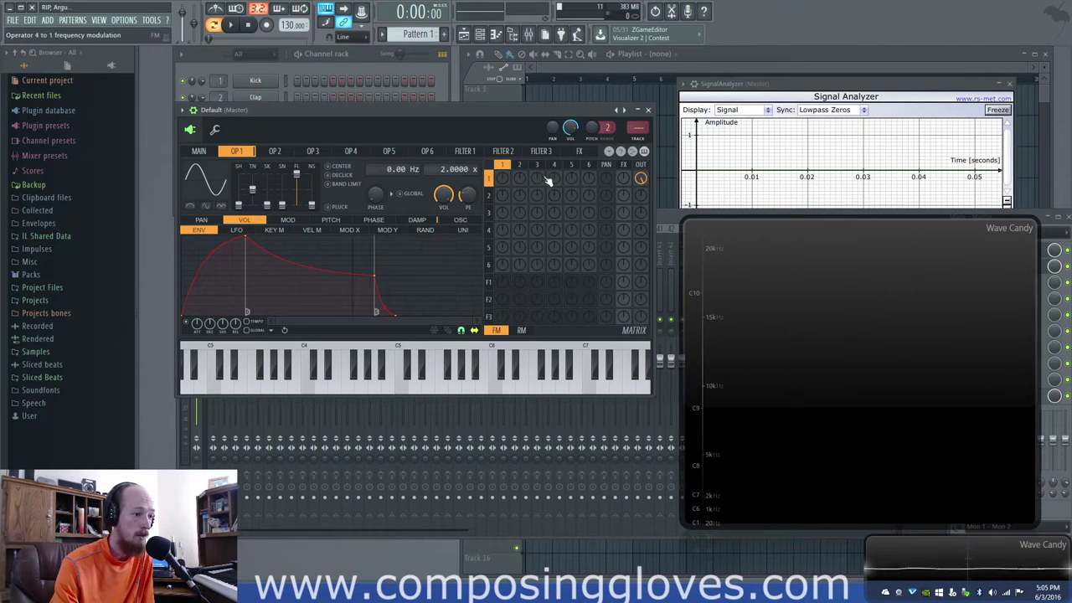
{"action": "left_click", "coordinate": [502, 178]}
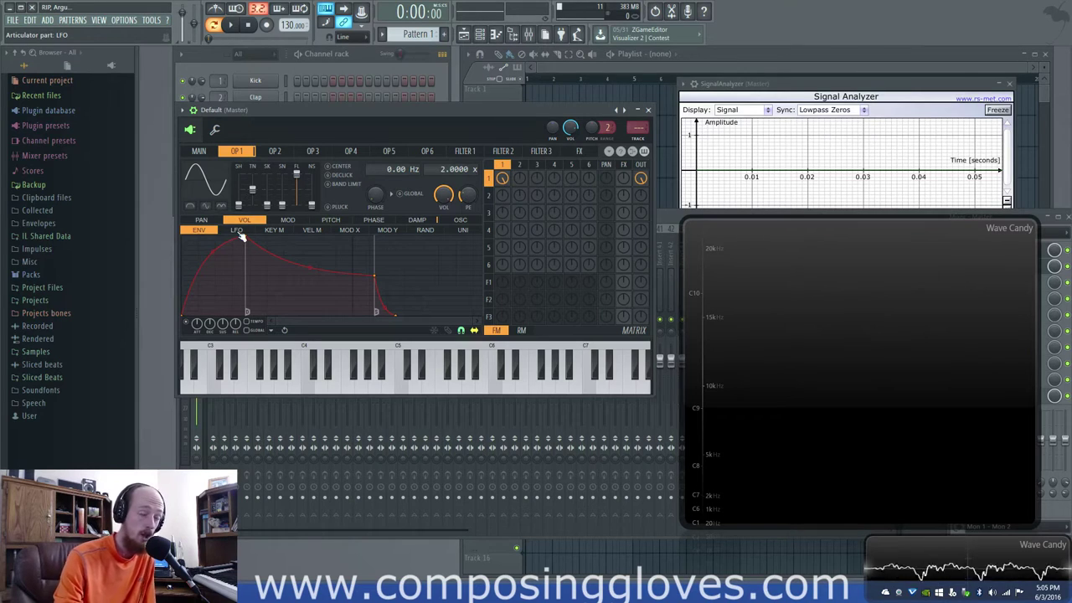
{"action": "left_click_drag", "start_coordinate": [233, 243], "coordinate": [194, 286]}
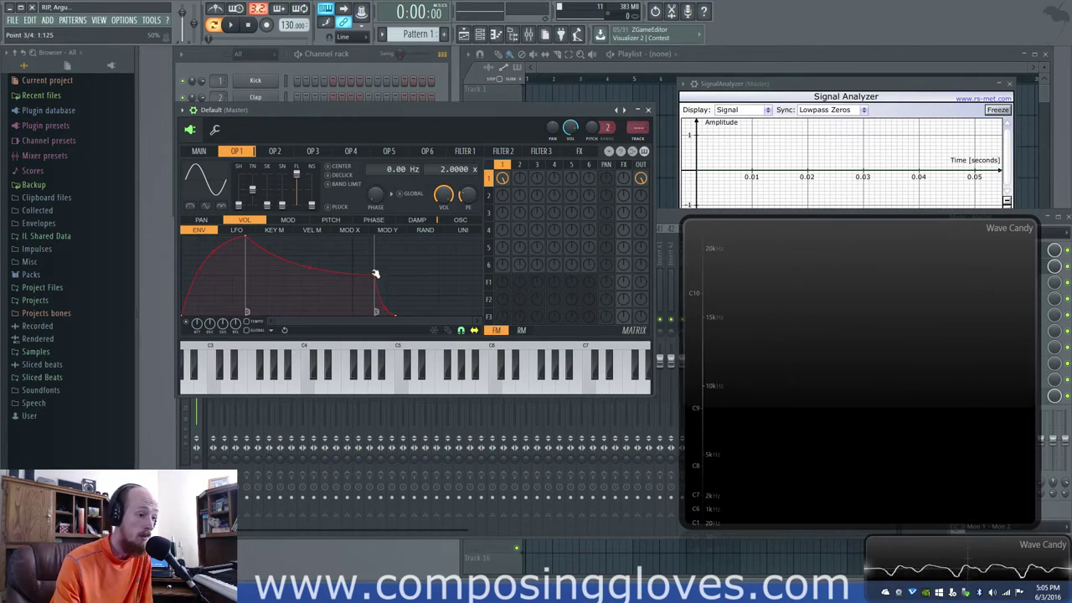
{"action": "left_click_drag", "start_coordinate": [376, 312], "coordinate": [379, 313]}
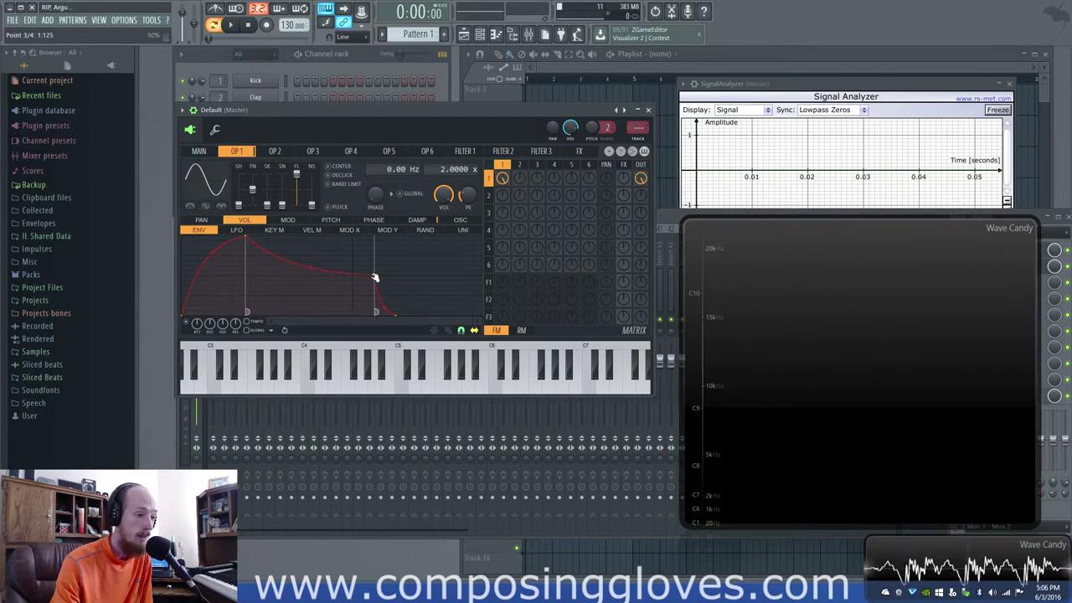
{"action": "left_click_drag", "start_coordinate": [391, 313], "coordinate": [380, 315]}
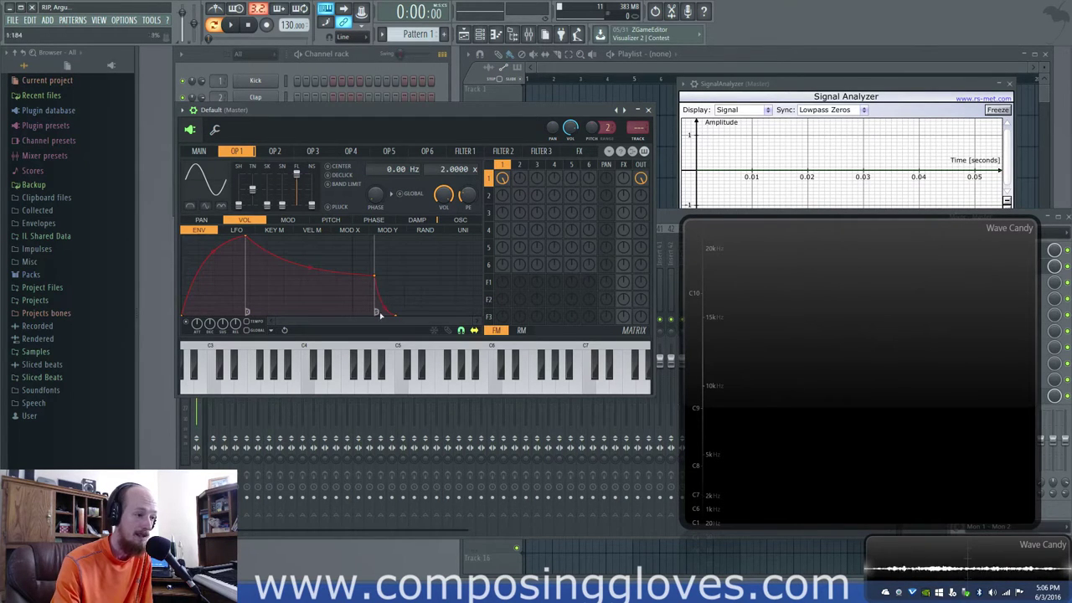
Add four zigzag points to the decay section of operator 1's volume envelope.
{"action": "right_click", "coordinate": [266, 269]}
{"action": "right_click", "coordinate": [300, 255]}
{"action": "right_click", "coordinate": [318, 276]}
{"action": "right_click", "coordinate": [335, 263]}
Delete the four zigzag points from the decay section of operator 1's volume envelope.
{"action": "right_click", "coordinate": [320, 278]}
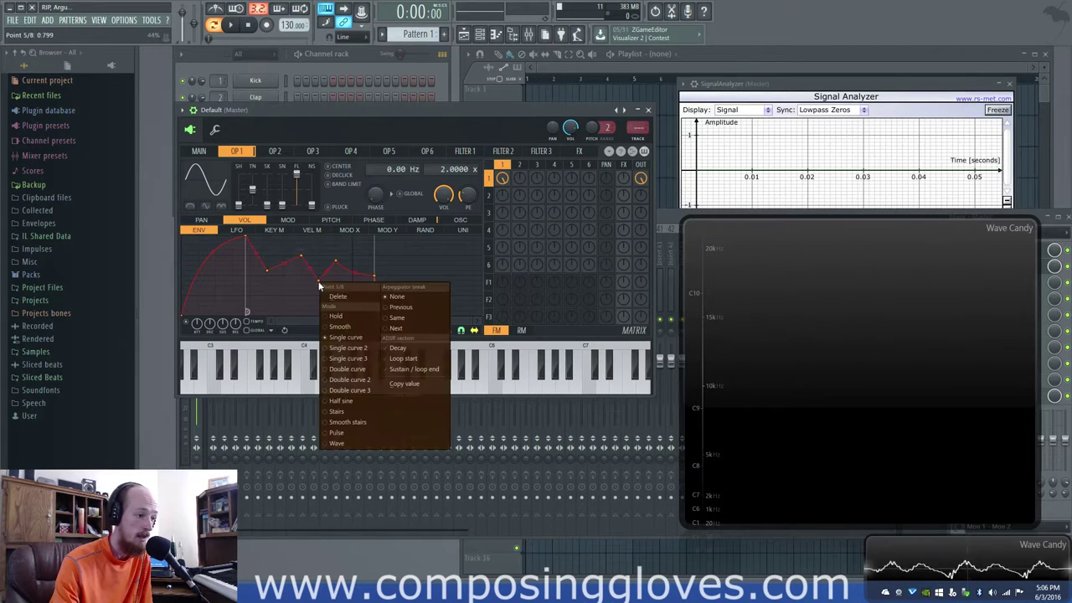
{"action": "left_click", "coordinate": [338, 297]}
{"action": "right_click", "coordinate": [335, 260]}
{"action": "left_click", "coordinate": [343, 273]}
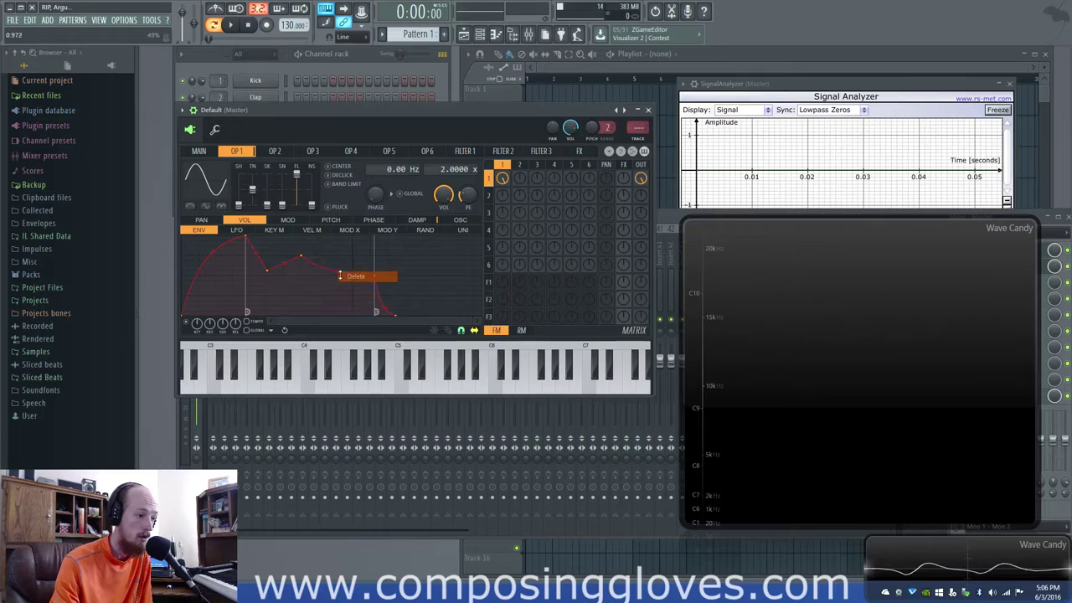
{"action": "right_click", "coordinate": [301, 256]}
{"action": "left_click", "coordinate": [327, 276]}
{"action": "right_click", "coordinate": [267, 269]}
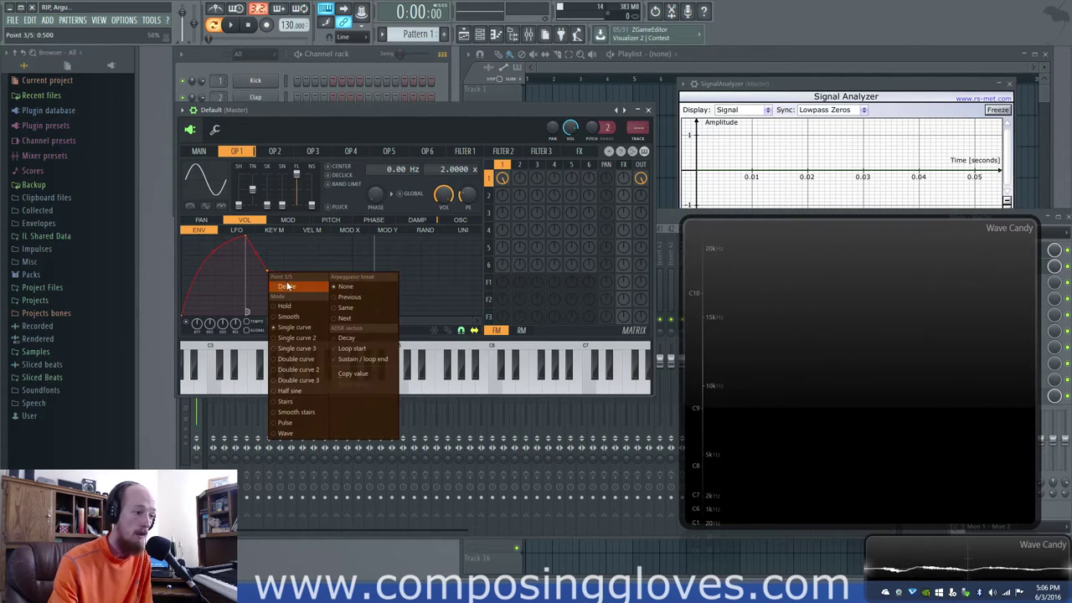
{"action": "left_click", "coordinate": [288, 287]}
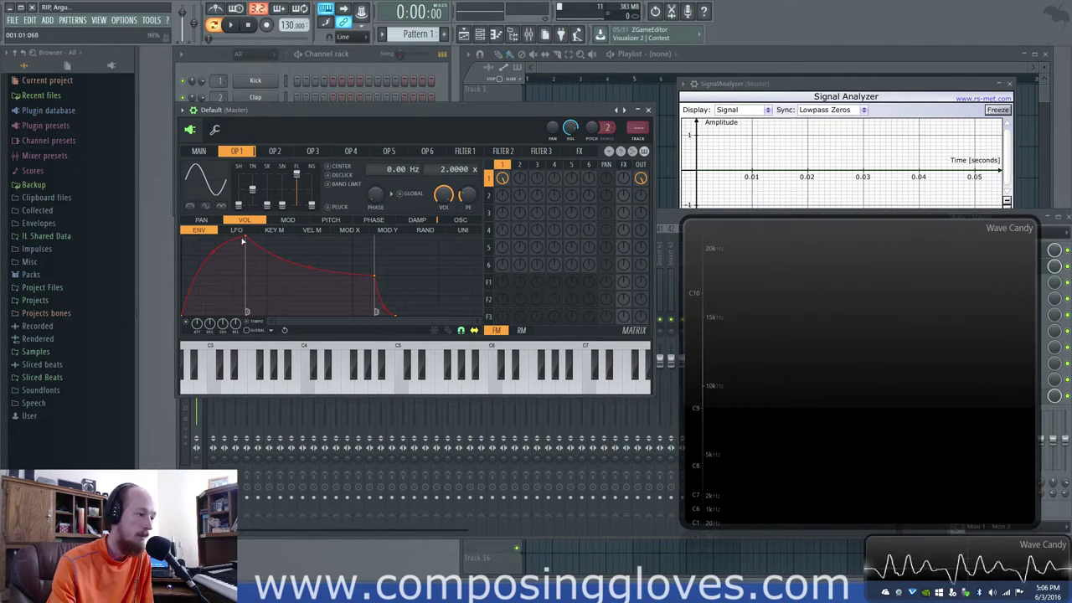
Lengthen the volume envelope's attack, shorten its decay, and delete the four extra points between peak and sustain.
{"action": "left_click_drag", "start_coordinate": [243, 241], "coordinate": [266, 237]}
{"action": "left_click_drag", "start_coordinate": [375, 275], "coordinate": [355, 282]}
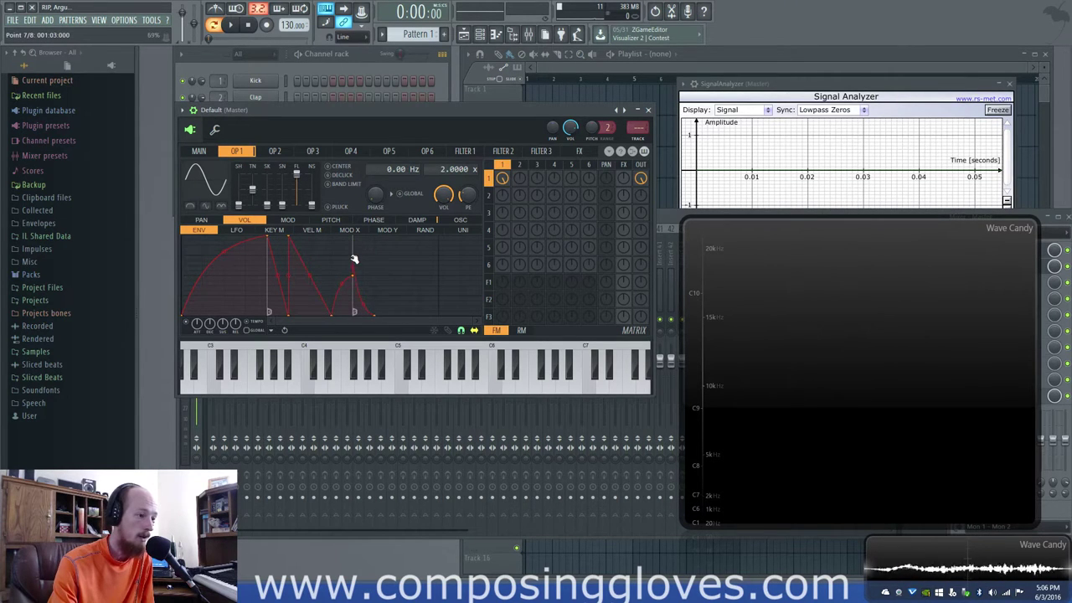
{"action": "right_click", "coordinate": [352, 265]}
{"action": "left_click", "coordinate": [375, 278]}
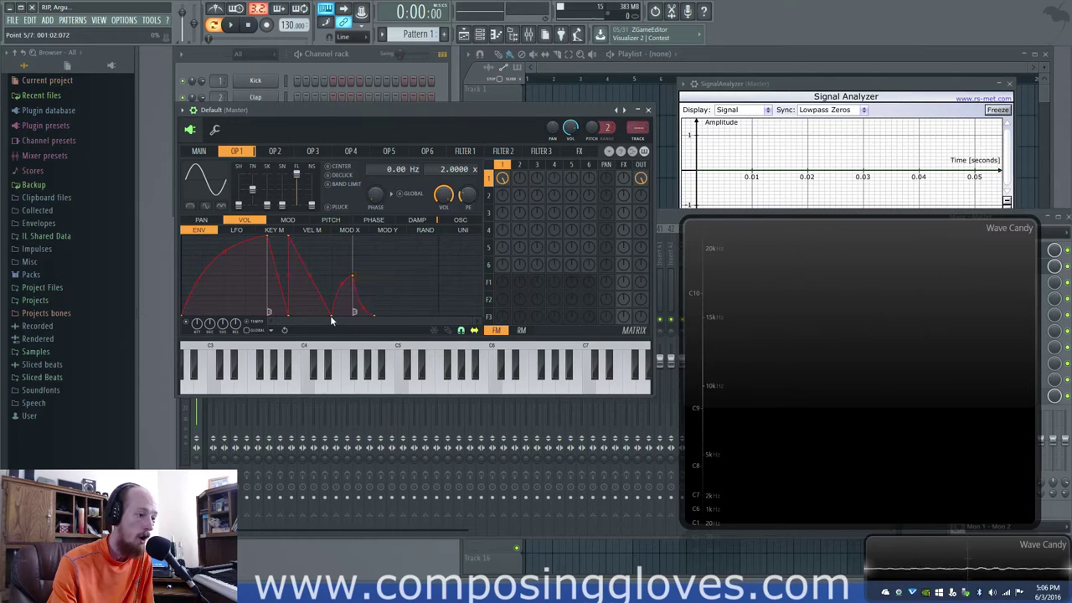
{"action": "right_click", "coordinate": [330, 318]}
{"action": "left_click", "coordinate": [347, 331]}
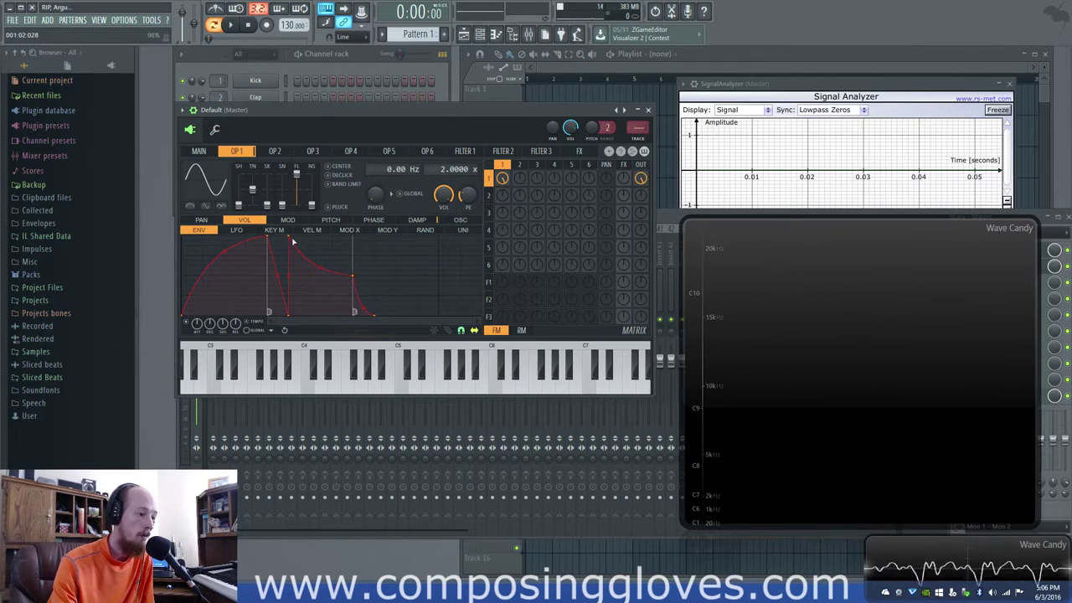
{"action": "right_click", "coordinate": [292, 241]}
{"action": "left_click", "coordinate": [307, 247]}
{"action": "right_click", "coordinate": [292, 316]}
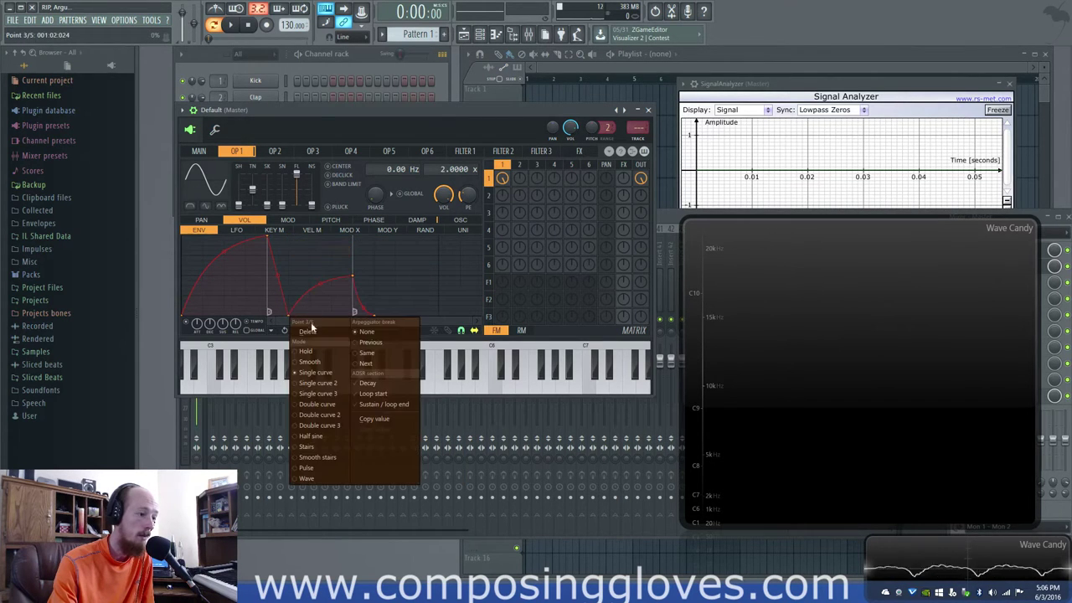
{"action": "left_click", "coordinate": [308, 331]}
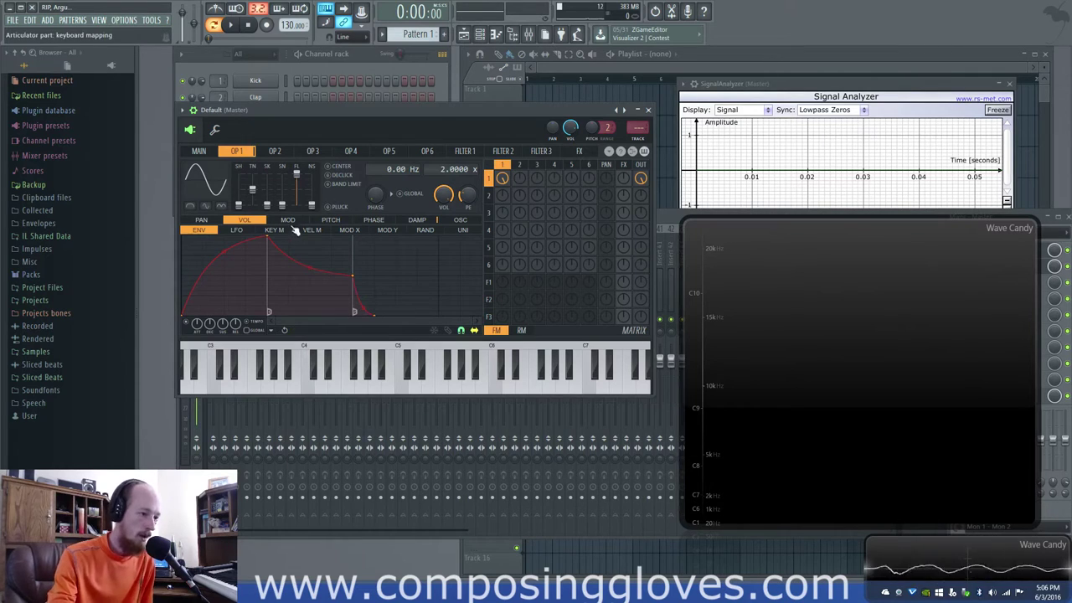
Try a short attack, then stretch the volume envelope's peak out to 001:03:000 and readjust operator 1's self frequency modulation.
{"action": "left_click_drag", "start_coordinate": [269, 239], "coordinate": [213, 243]}
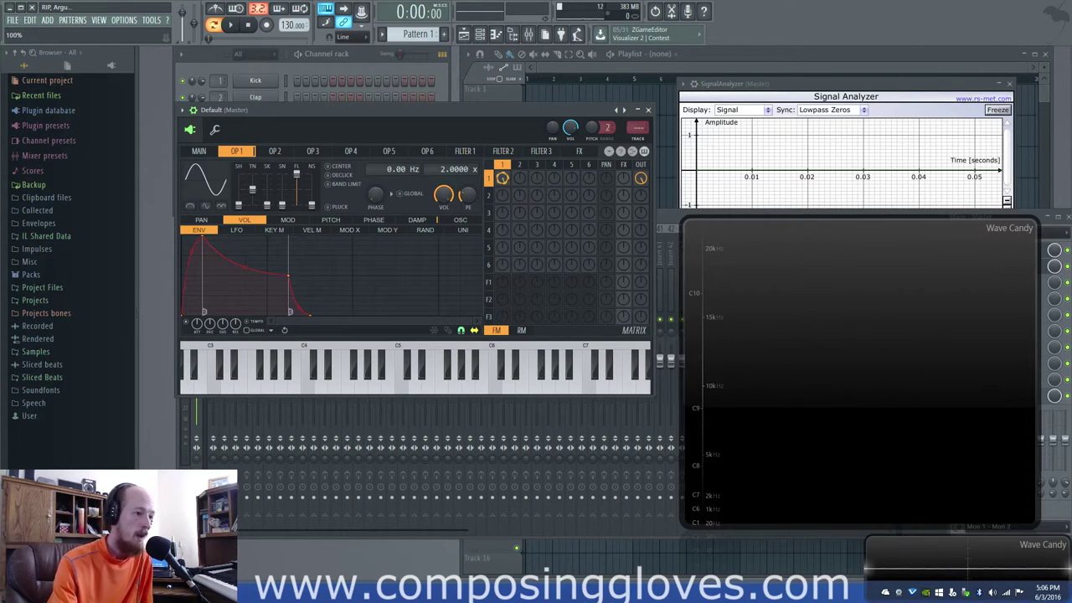
{"action": "left_click_drag", "start_coordinate": [207, 231], "coordinate": [356, 231]}
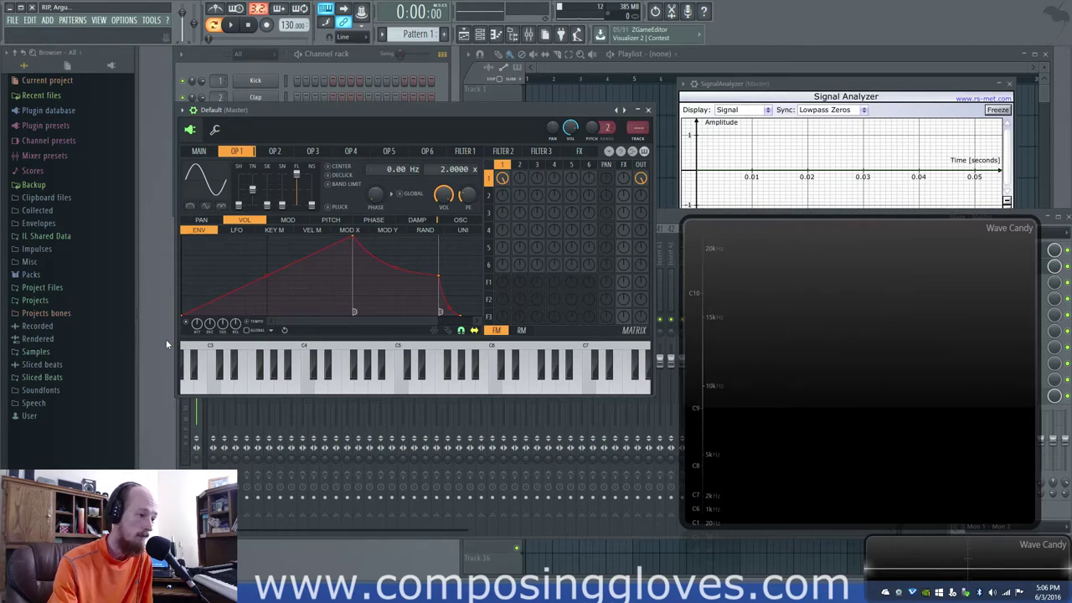
{"action": "mouse_move", "coordinate": [503, 178]}
{"action": "left_mouse_down"}
{"action": "mouse_move", "coordinate": [503, 205]}
{"action": "mouse_move", "coordinate": [502, 178]}
{"action": "mouse_move", "coordinate": [495, 188]}
{"action": "left_mouse_up"}
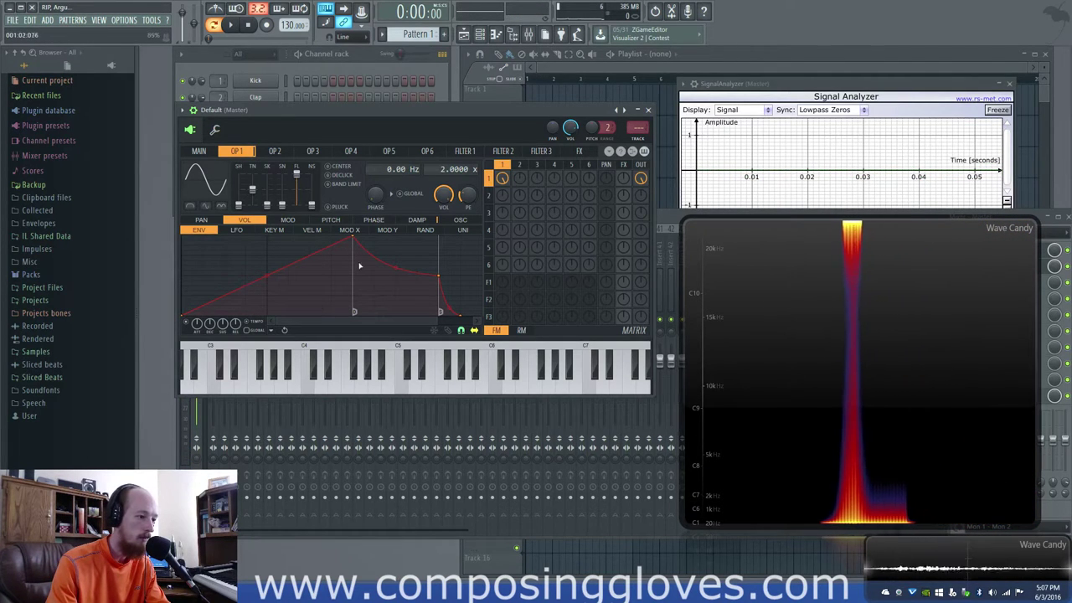
Make the first point of operator 1's volume envelope the loop start and delete the peak point.
{"action": "right_click", "coordinate": [186, 317]}
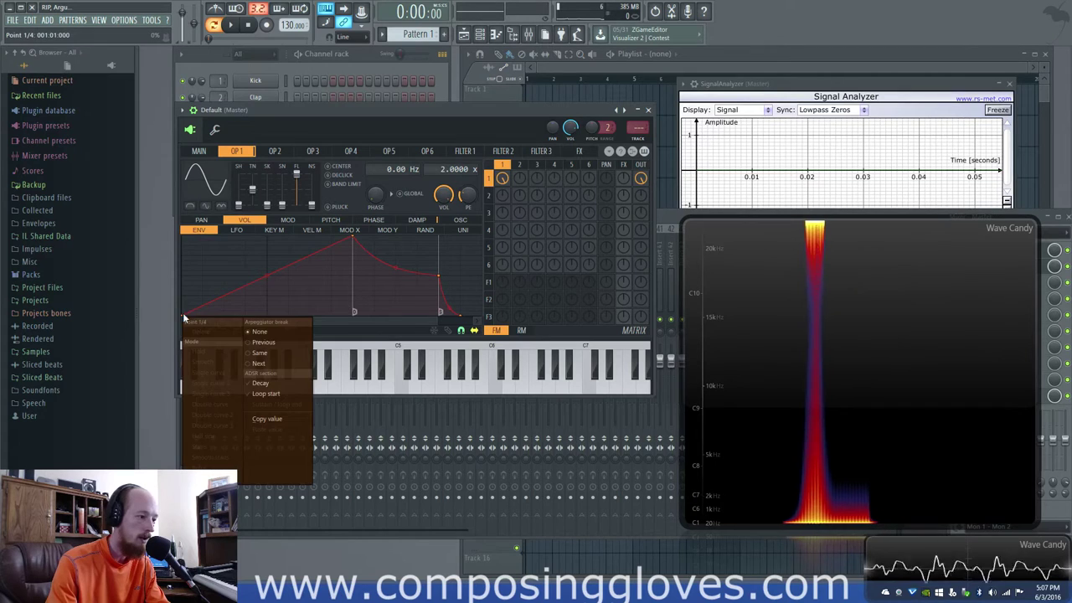
{"action": "left_click", "coordinate": [285, 395]}
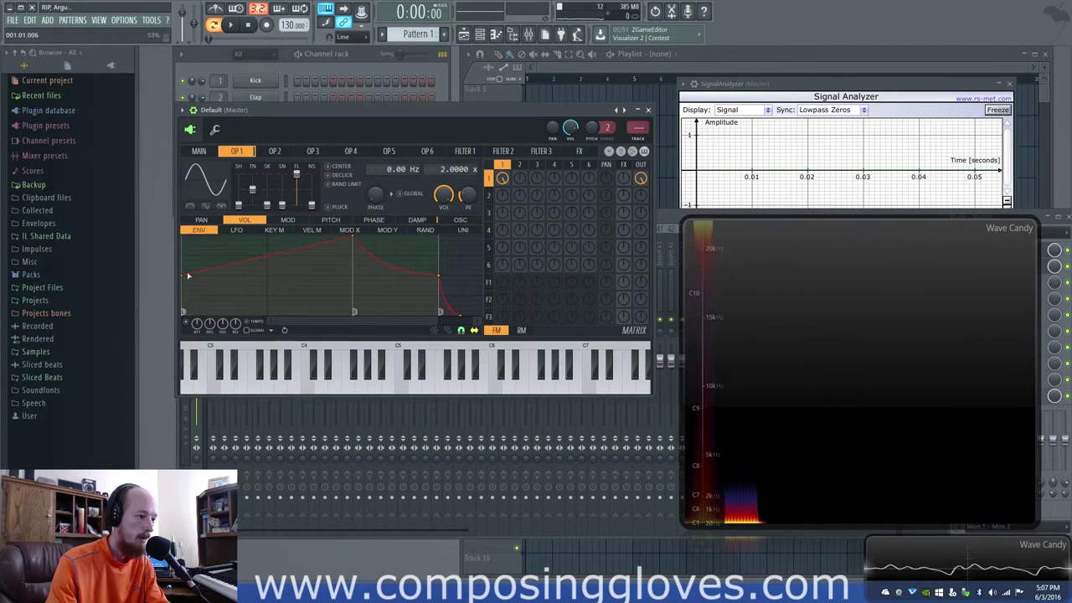
{"action": "right_click", "coordinate": [352, 237]}
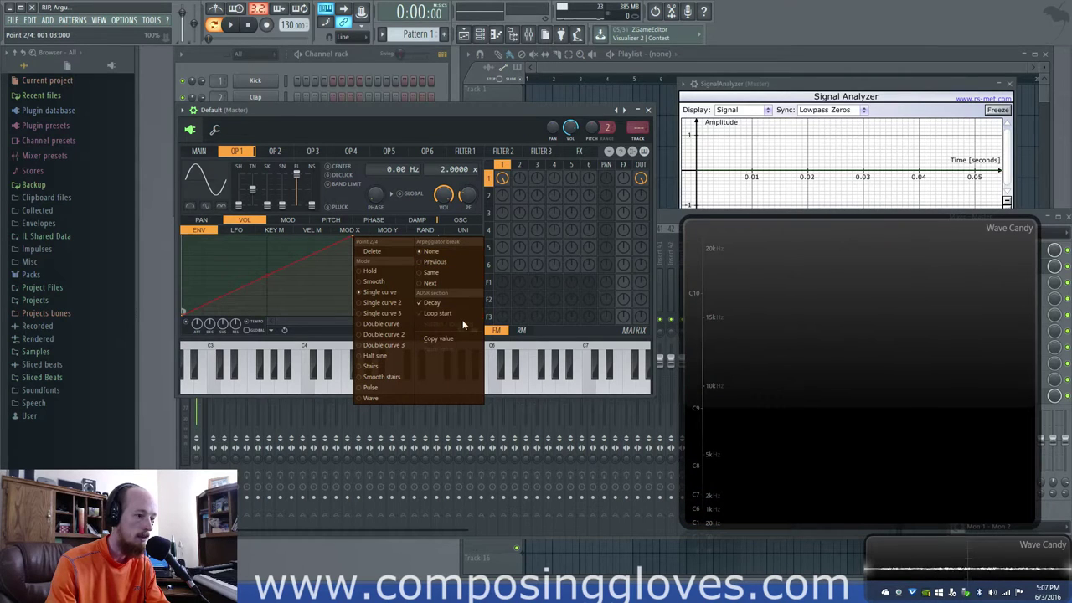
{"action": "left_click", "coordinate": [332, 253]}
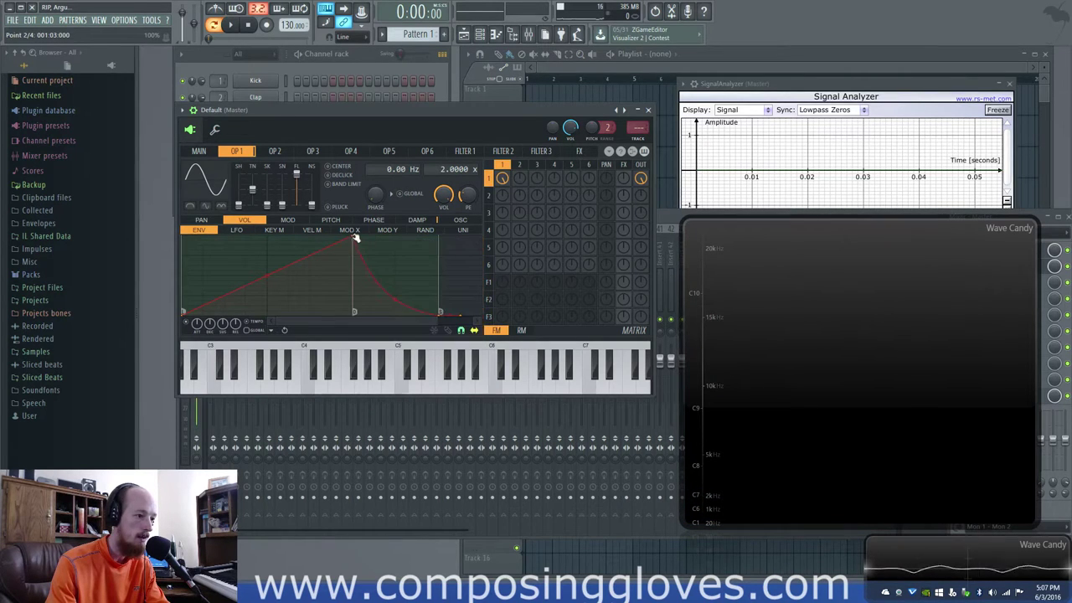
{"action": "right_click", "coordinate": [351, 237]}
{"action": "left_click", "coordinate": [381, 250]}
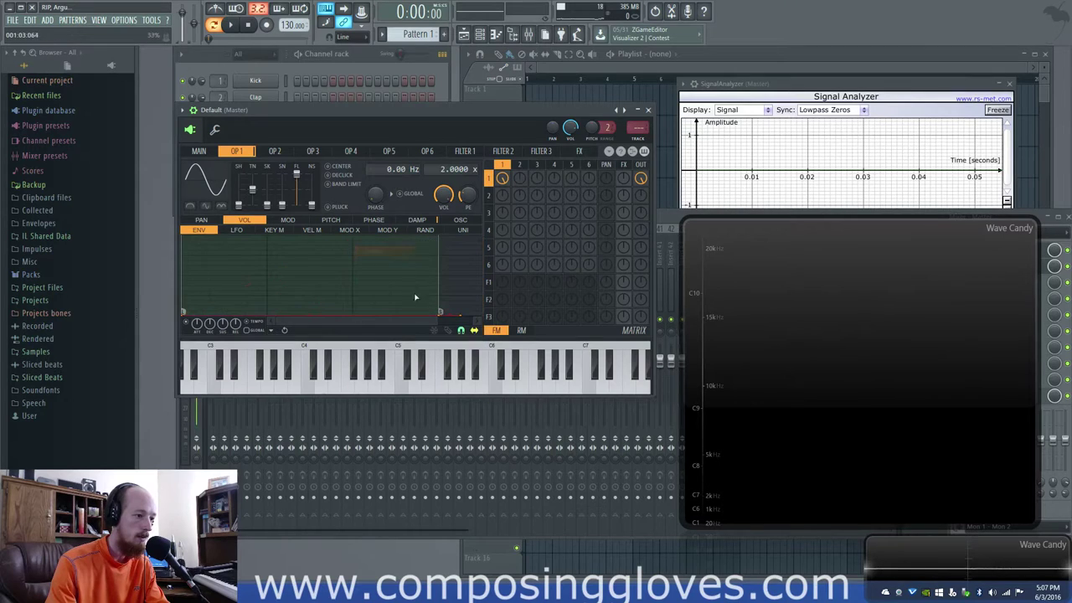
Shorten the volume envelope's looped section and add a point forming a dip in its middle.
{"action": "left_click_drag", "start_coordinate": [442, 314], "coordinate": [288, 316]}
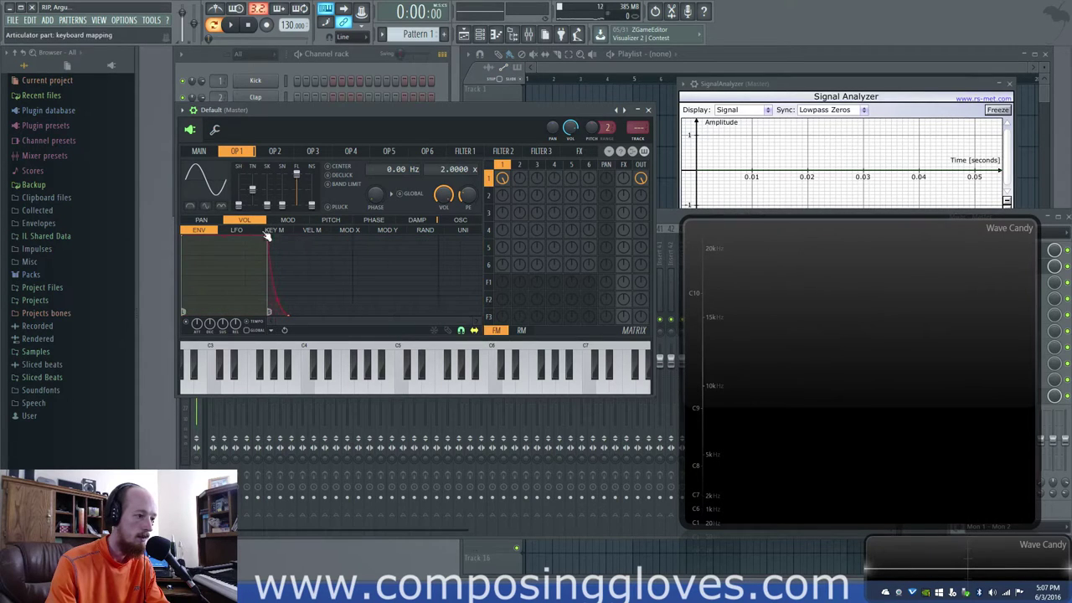
{"action": "left_click_drag", "start_coordinate": [186, 238], "coordinate": [229, 283]}
Mark the first point of operator 1's volume envelope as the decay point as well as the loop start.
{"action": "right_click", "coordinate": [186, 258]}
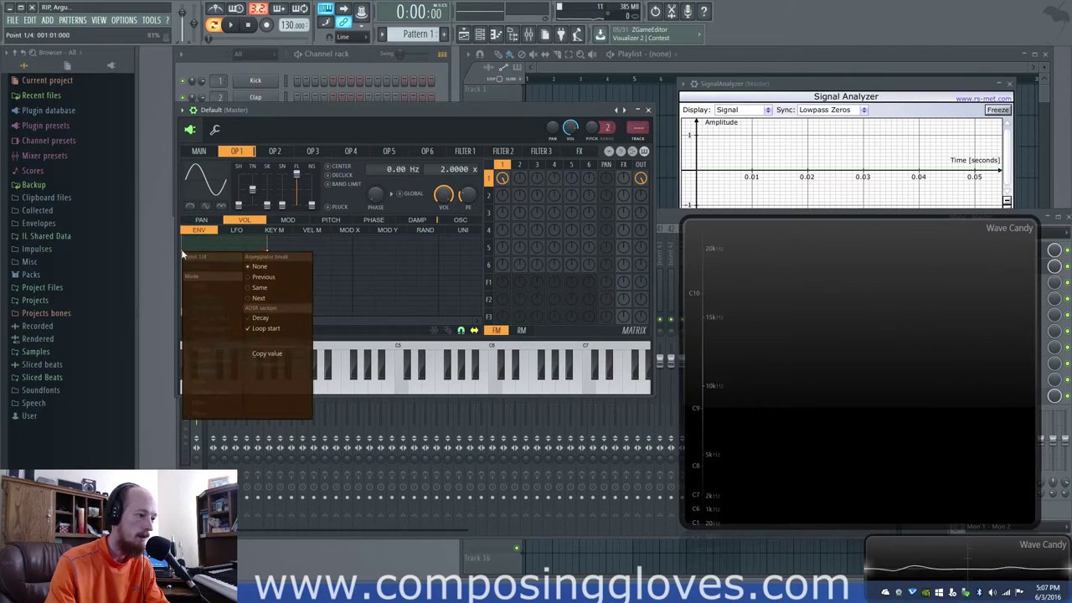
{"action": "left_click", "coordinate": [282, 320]}
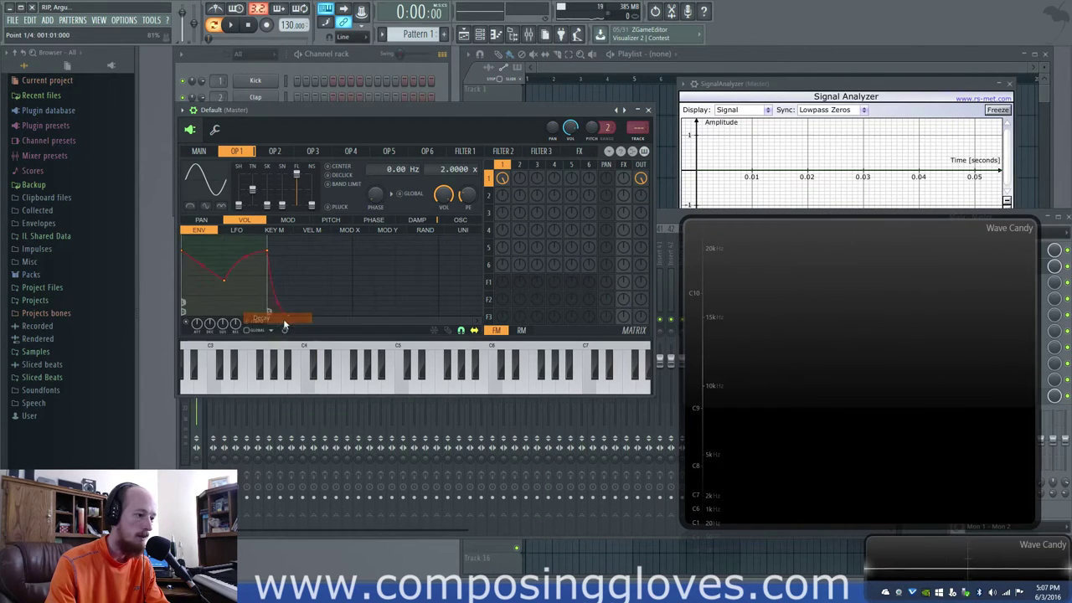
{"action": "right_click", "coordinate": [183, 256]}
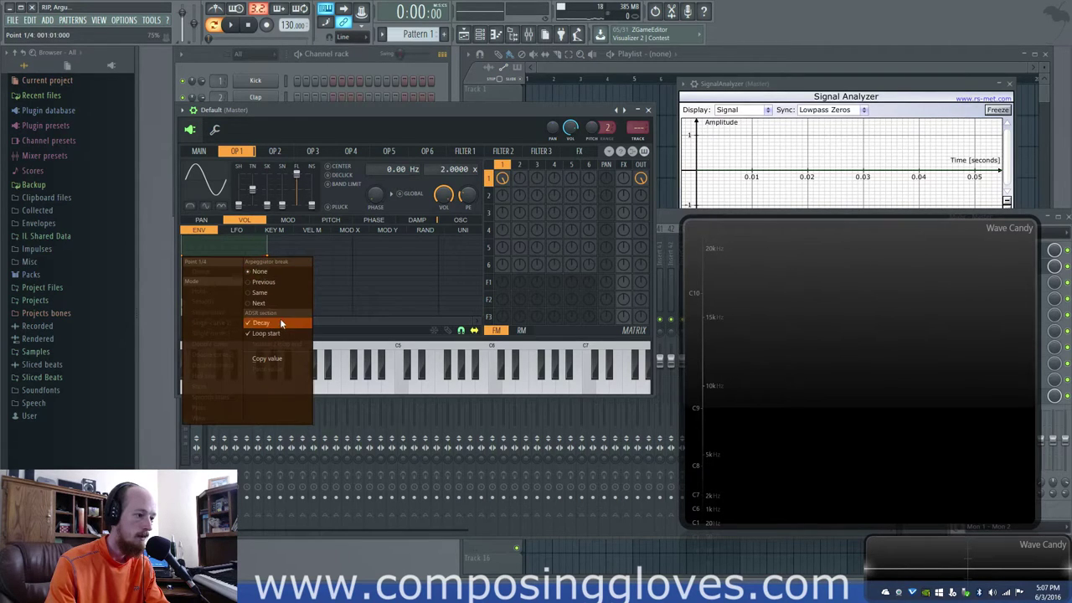
{"action": "left_click", "coordinate": [188, 259]}
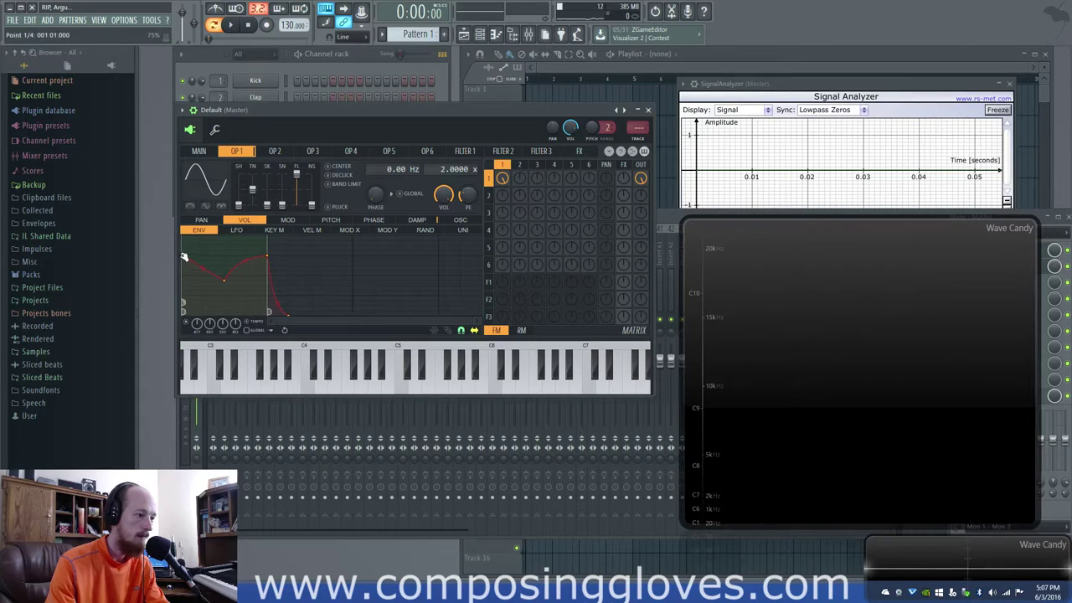
Move the loop start of operator 1's volume envelope to its middle point.
{"action": "right_click", "coordinate": [226, 278]}
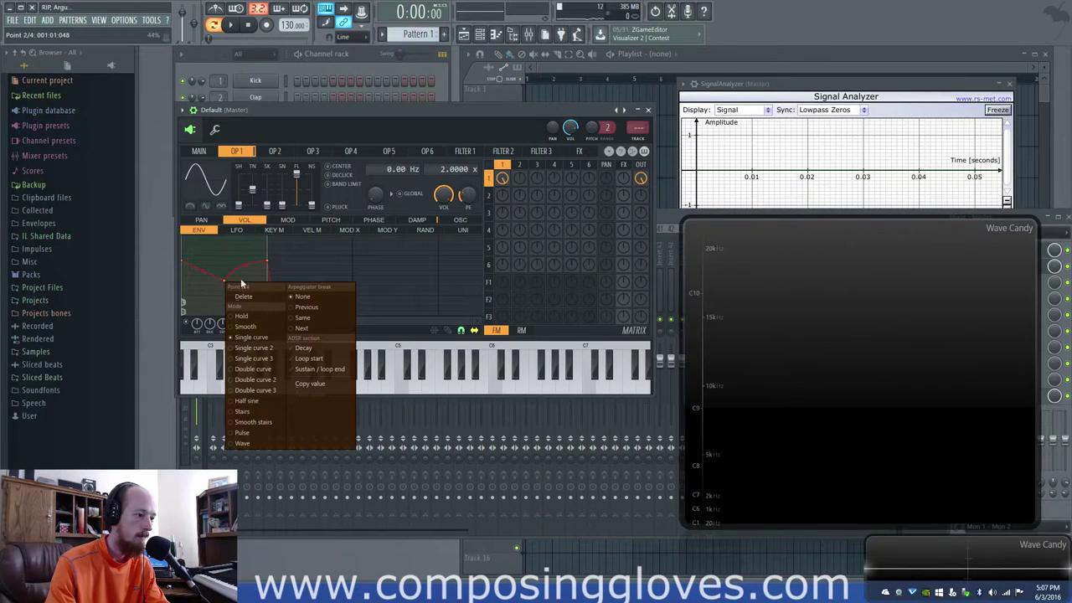
{"action": "left_click", "coordinate": [335, 359]}
{"action": "left_click_drag", "start_coordinate": [184, 263], "coordinate": [184, 312]}
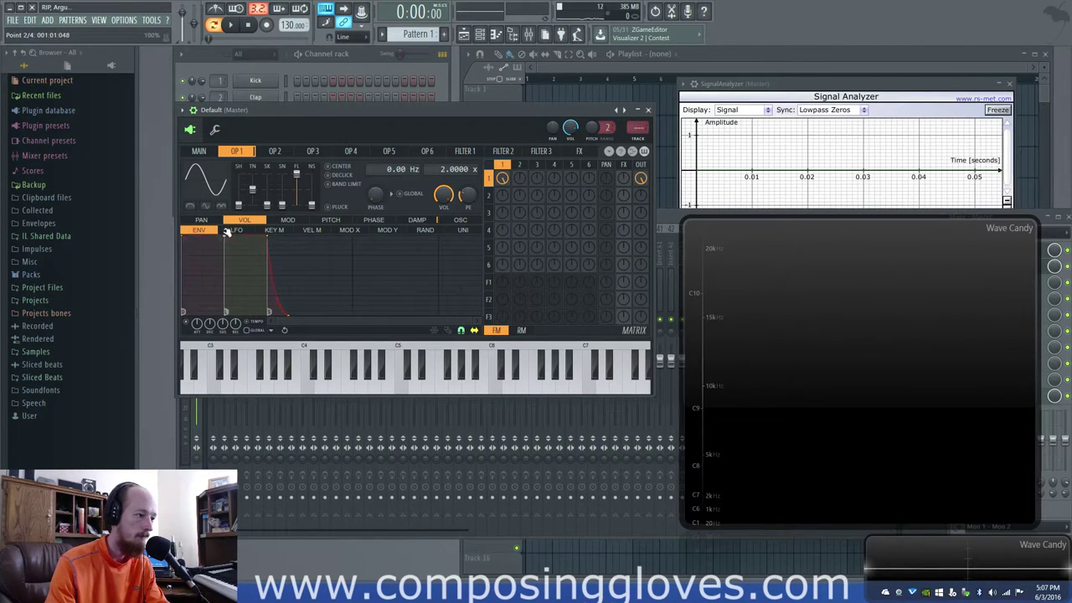
Shape operator 1's looped volume envelope as a rising ramp to 100% with a steep drop after the decay point, and shorten the ramp.
{"action": "left_click_drag", "start_coordinate": [226, 232], "coordinate": [371, 248]}
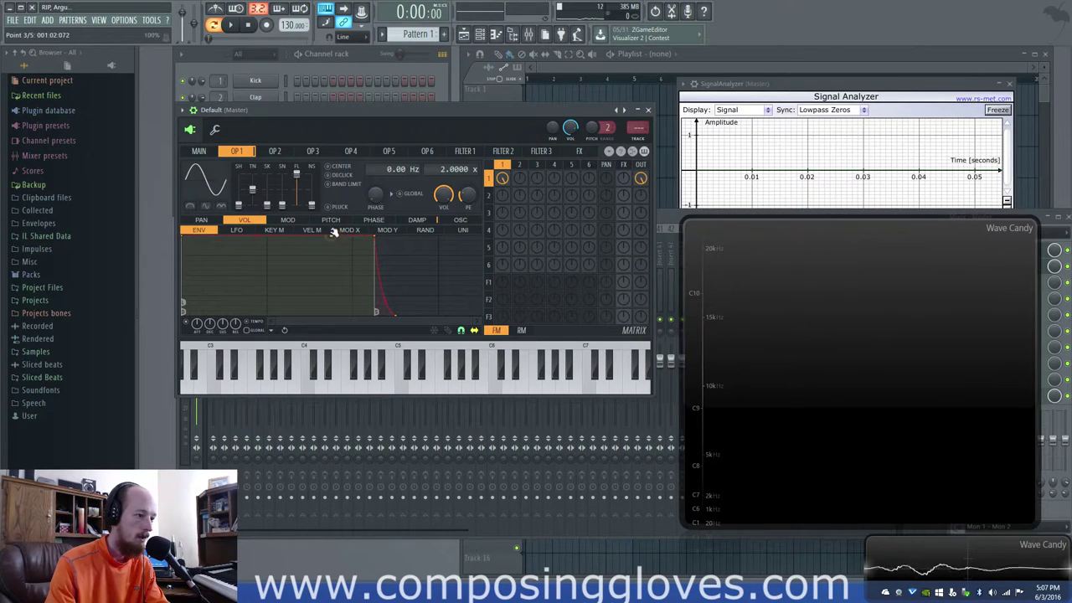
{"action": "right_click", "coordinate": [334, 239]}
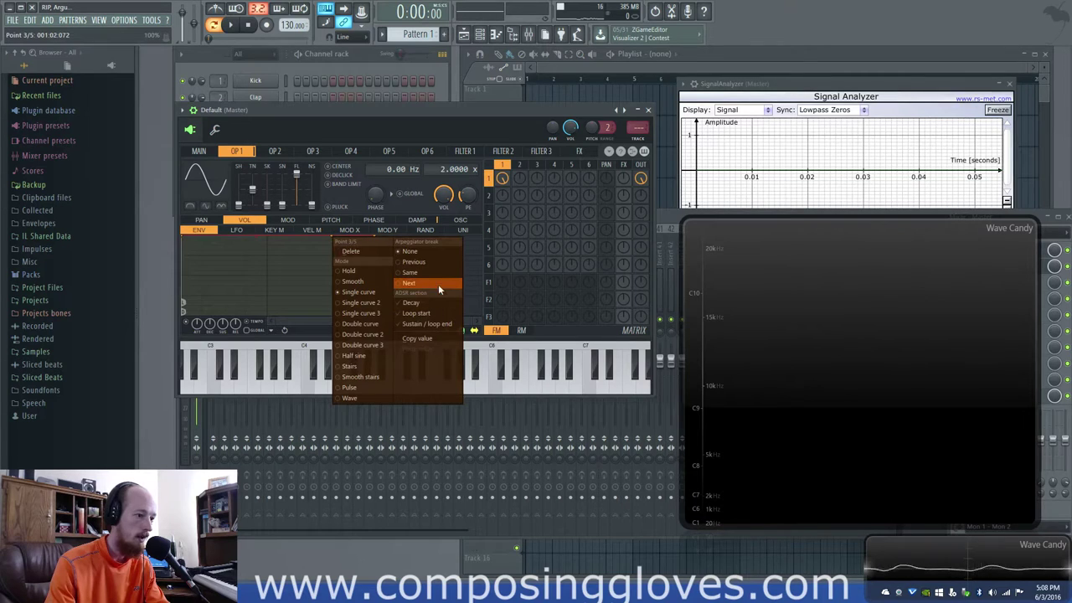
{"action": "left_click", "coordinate": [419, 261]}
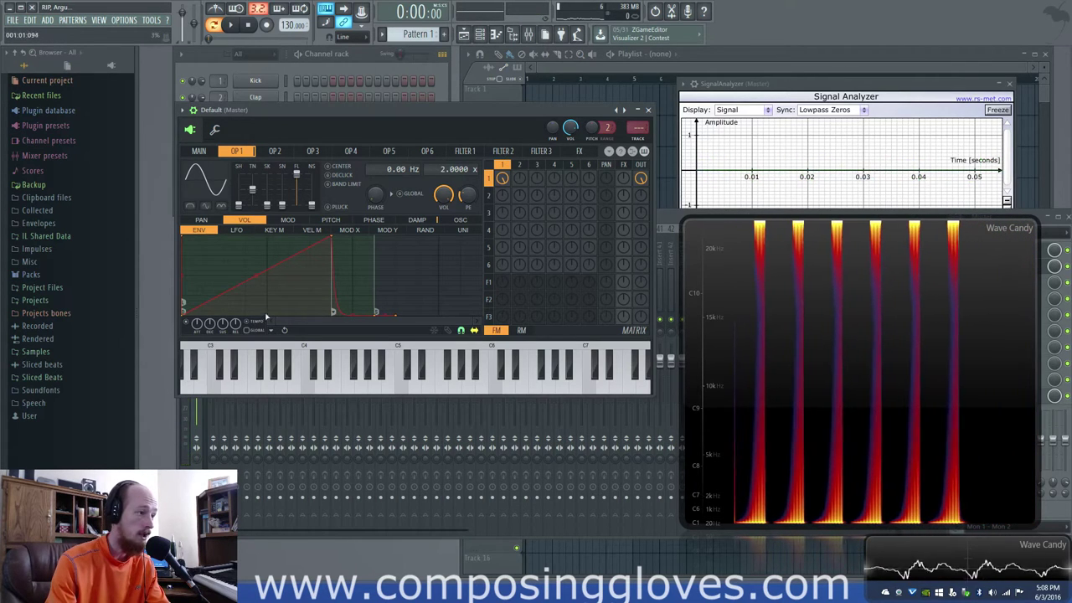
{"action": "left_click_drag", "start_coordinate": [330, 245], "coordinate": [205, 239]}
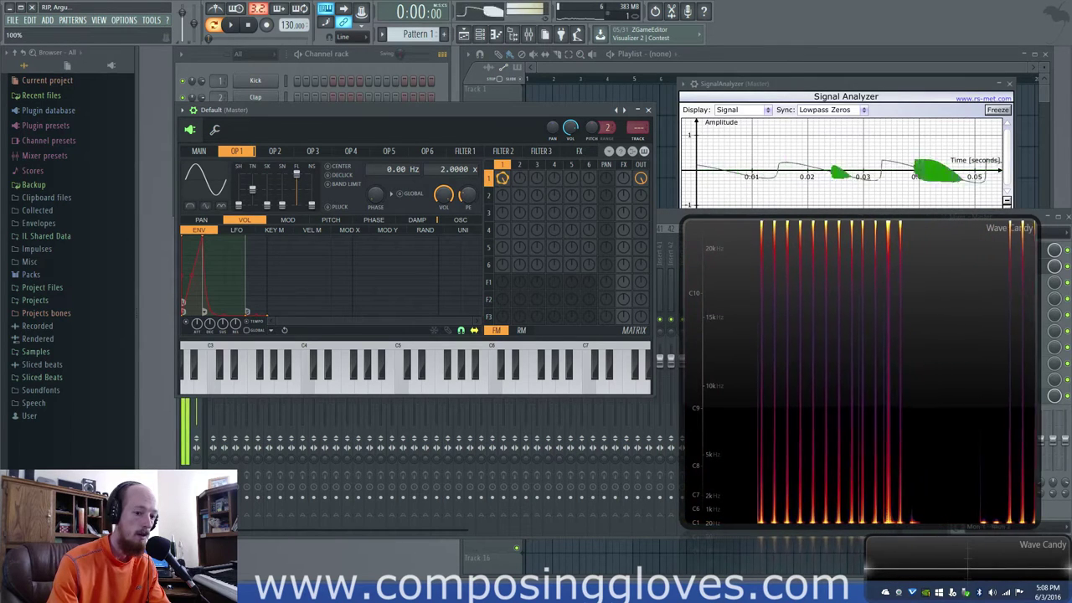
Load the Default preset and reshape operator 1's volume envelope into an instant attack with a long decay to zero.
{"action": "left_click", "coordinate": [520, 178]}
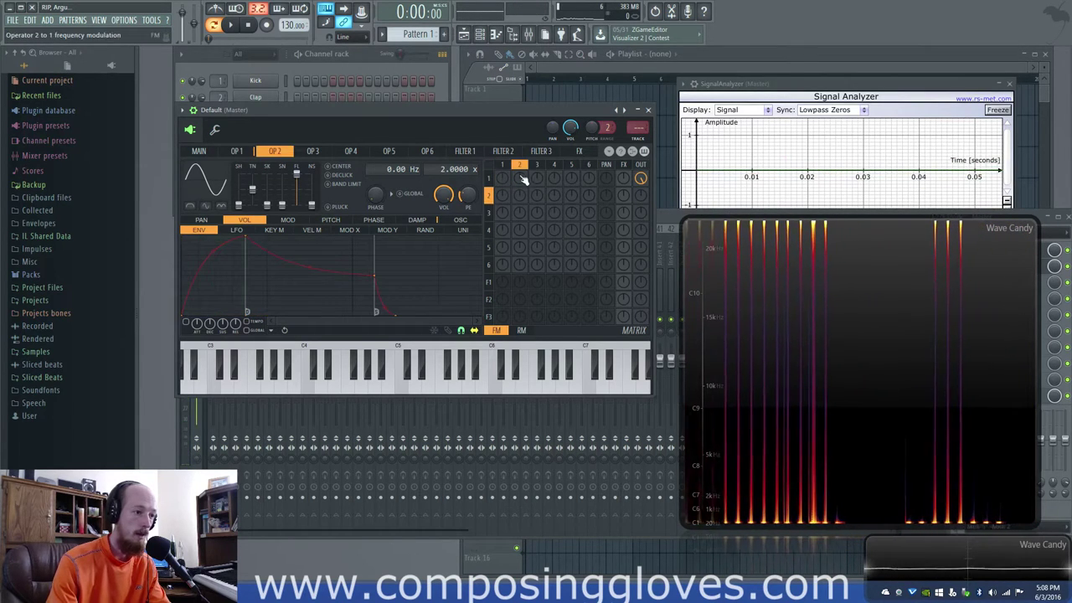
{"action": "left_click", "coordinate": [502, 179]}
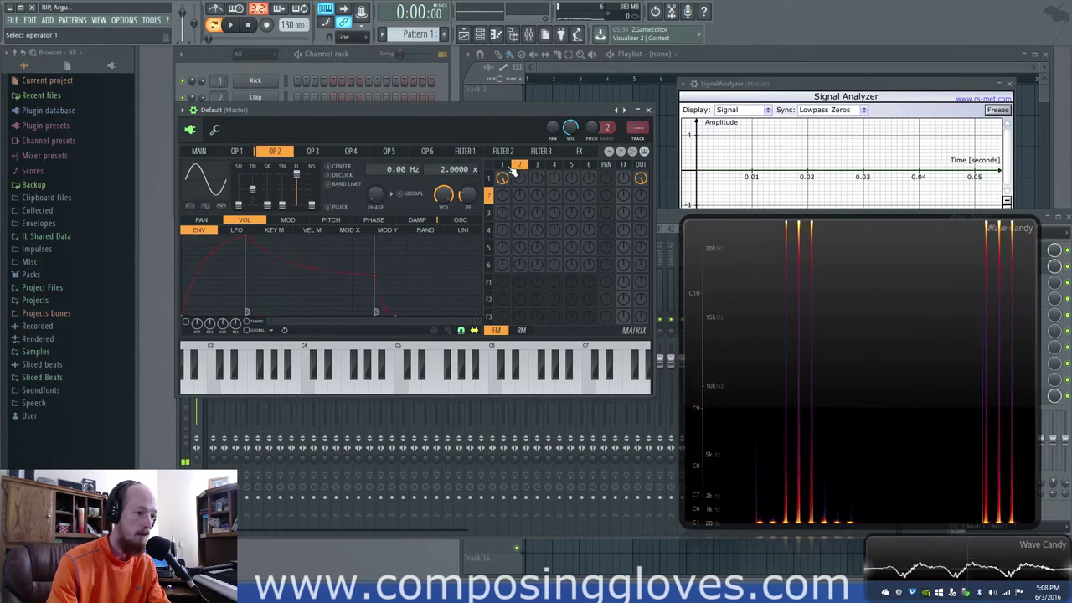
{"action": "right_click", "coordinate": [627, 114]}
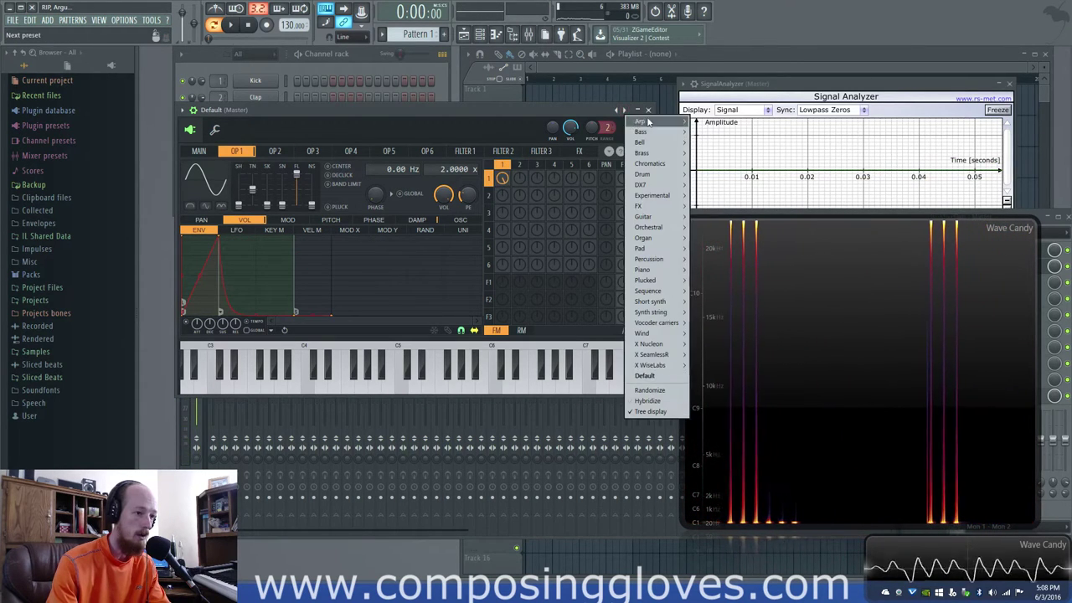
{"action": "left_click", "coordinate": [645, 376]}
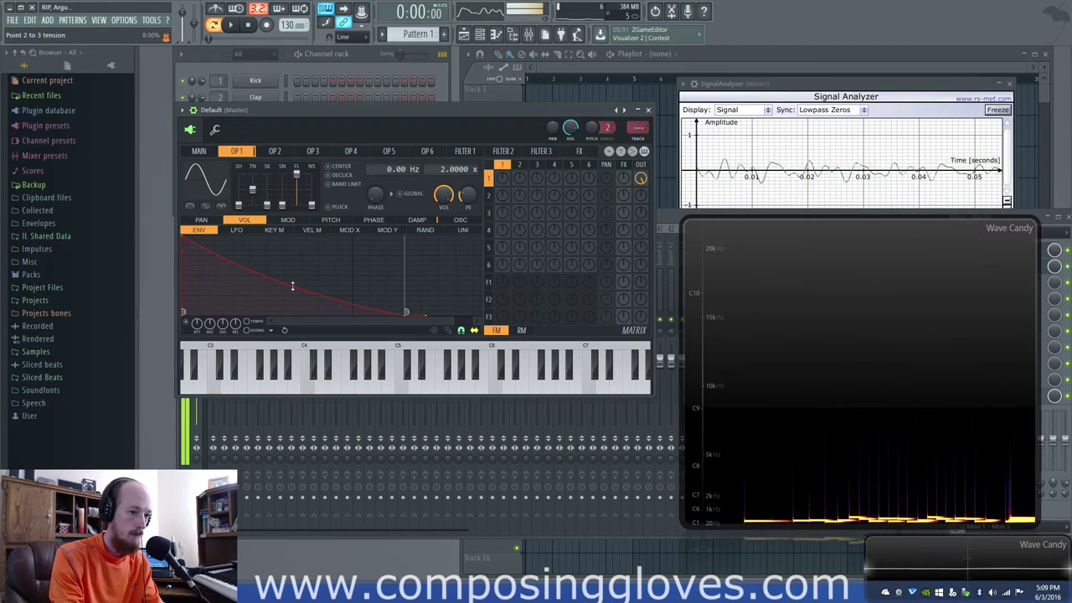
Raise operator 1's shape slightly and increase operator 2's frequency modulation of operator 1.
{"action": "left_click_drag", "start_coordinate": [240, 207], "coordinate": [240, 201]}
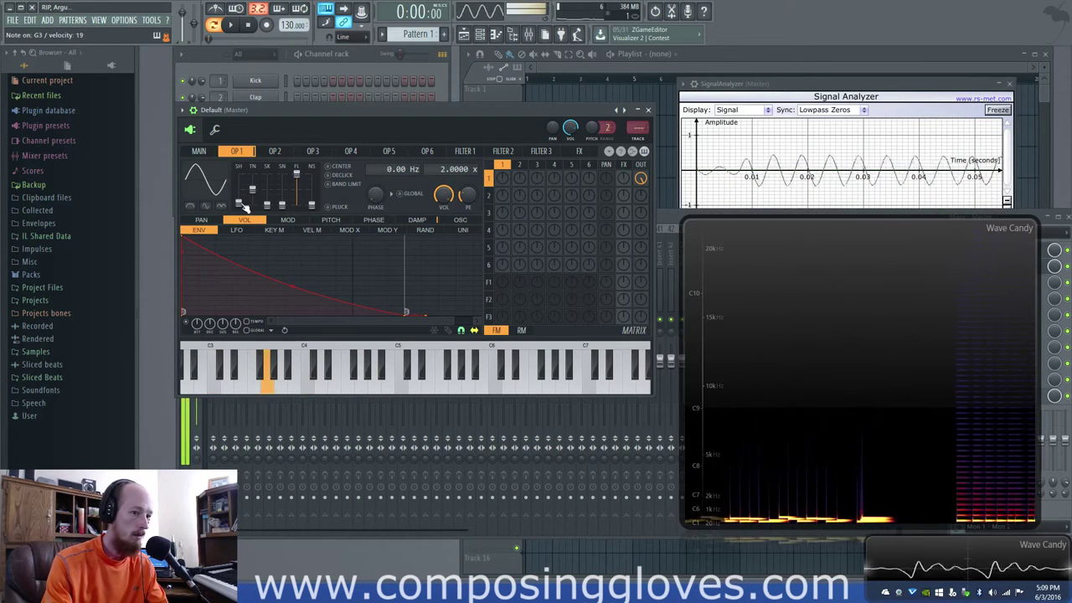
{"action": "left_click", "coordinate": [519, 164]}
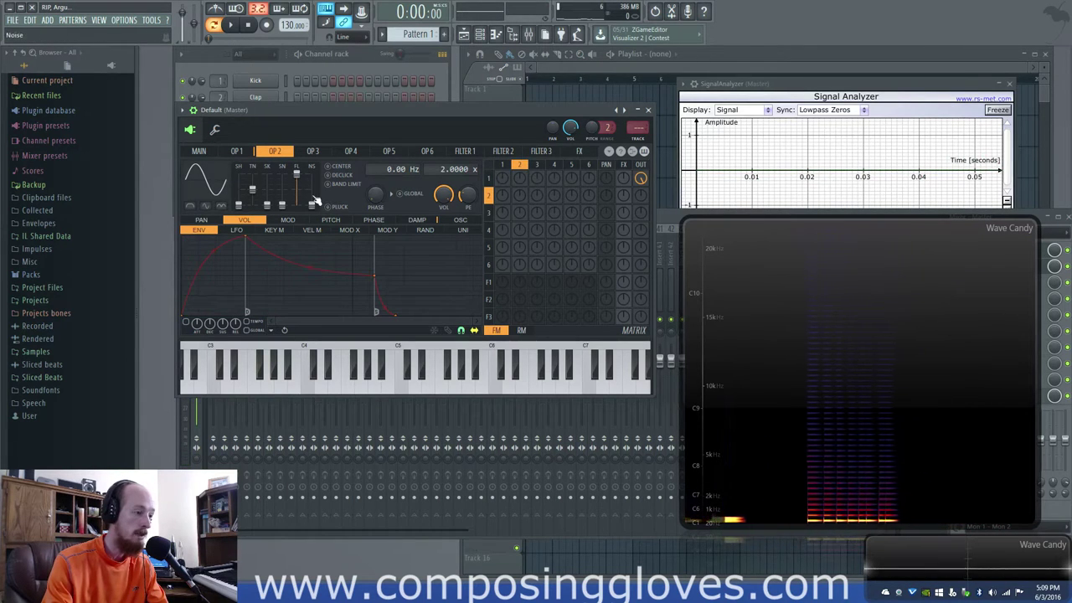
{"action": "left_click_drag", "start_coordinate": [521, 178], "coordinate": [521, 172]}
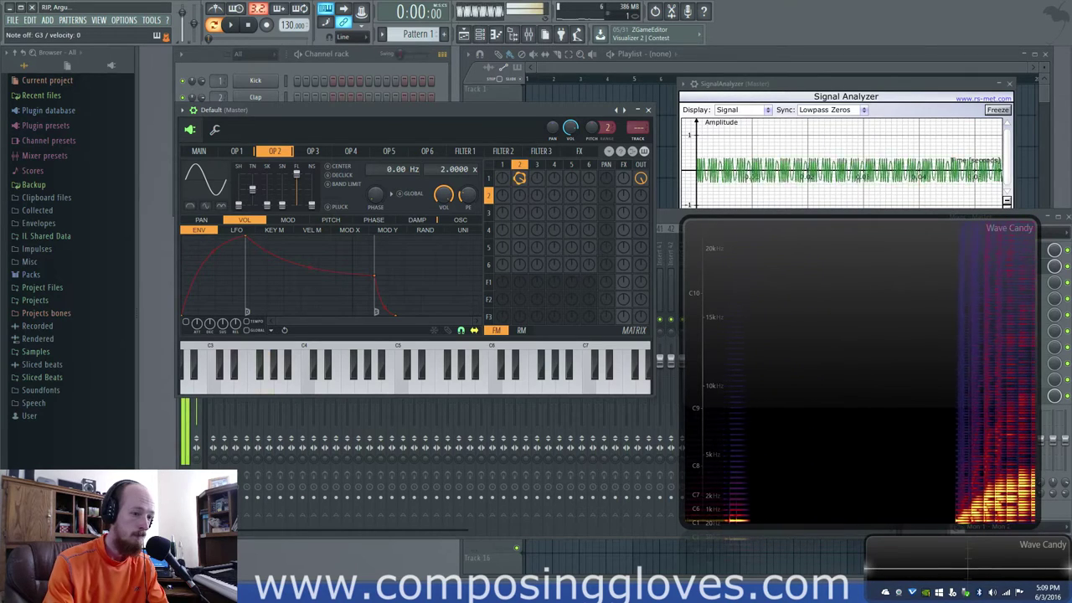
Increase operator 3's frequency modulation of operator 1 and set operator 3's frequency ratio to 10.0000.
{"action": "left_click_drag", "start_coordinate": [537, 180], "coordinate": [537, 173]}
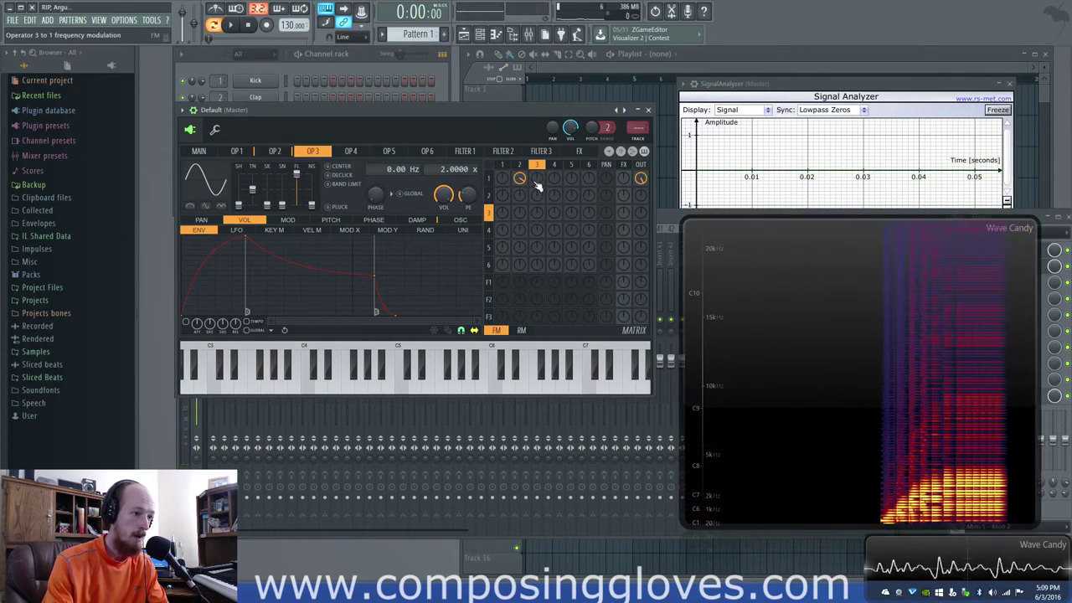
{"action": "scroll", "coordinate": [444, 170], "scroll_direction": "up", "scroll_amount": 8}
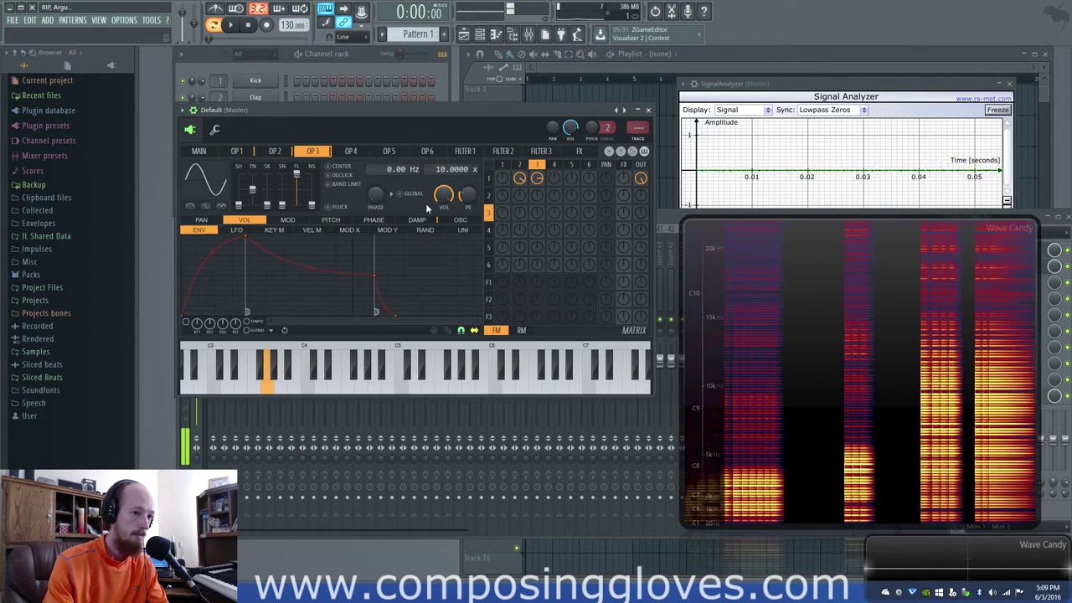
Give operator 2's volume envelope an instant attack and a long decay to near zero.
{"action": "left_click", "coordinate": [275, 151]}
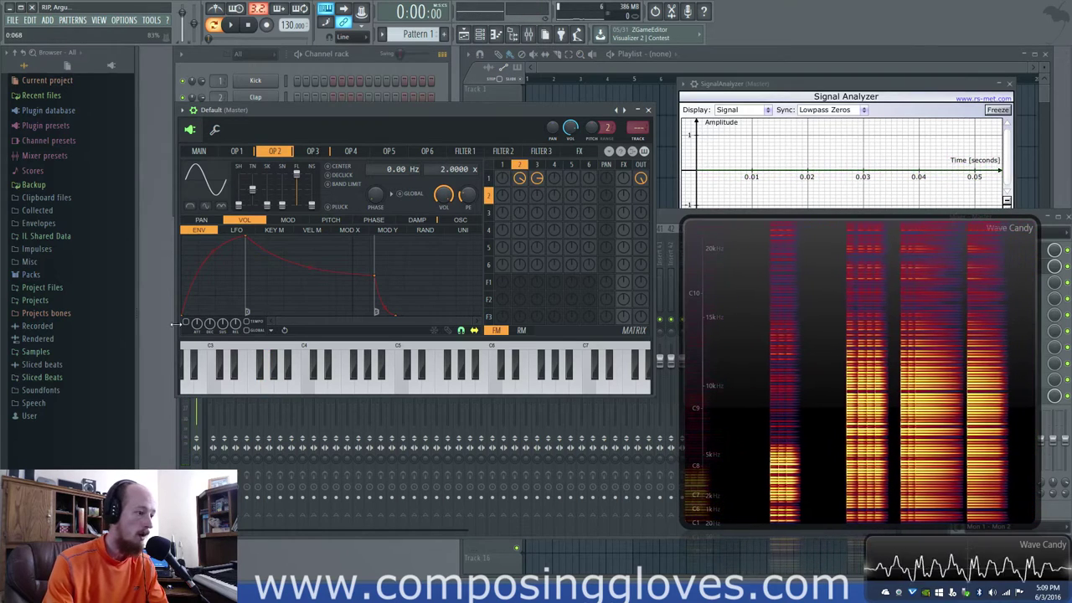
{"action": "left_click_drag", "start_coordinate": [248, 240], "coordinate": [184, 240]}
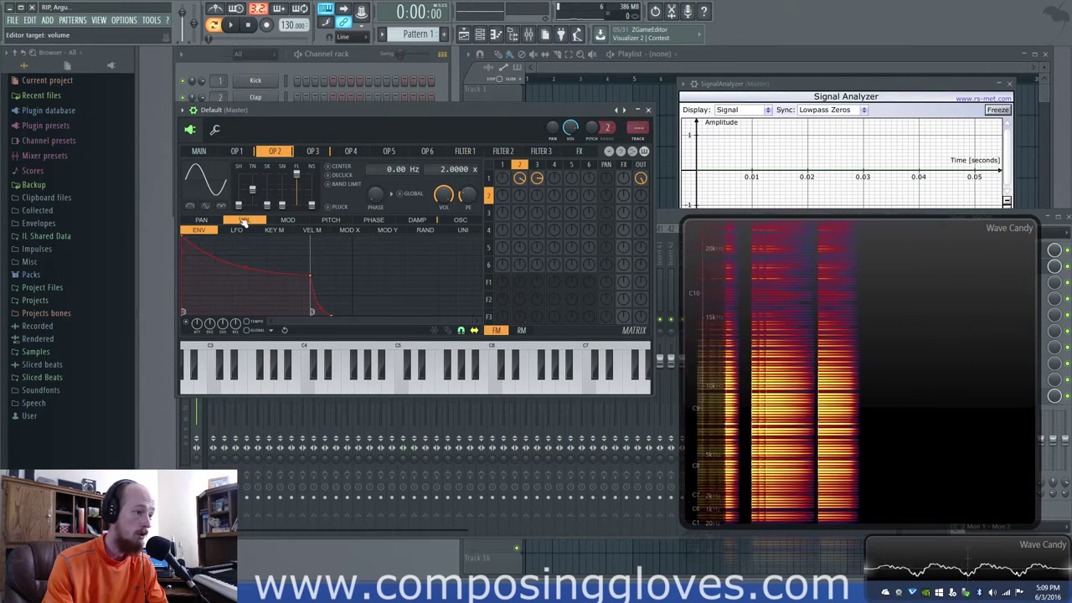
{"action": "left_click_drag", "start_coordinate": [311, 276], "coordinate": [440, 311]}
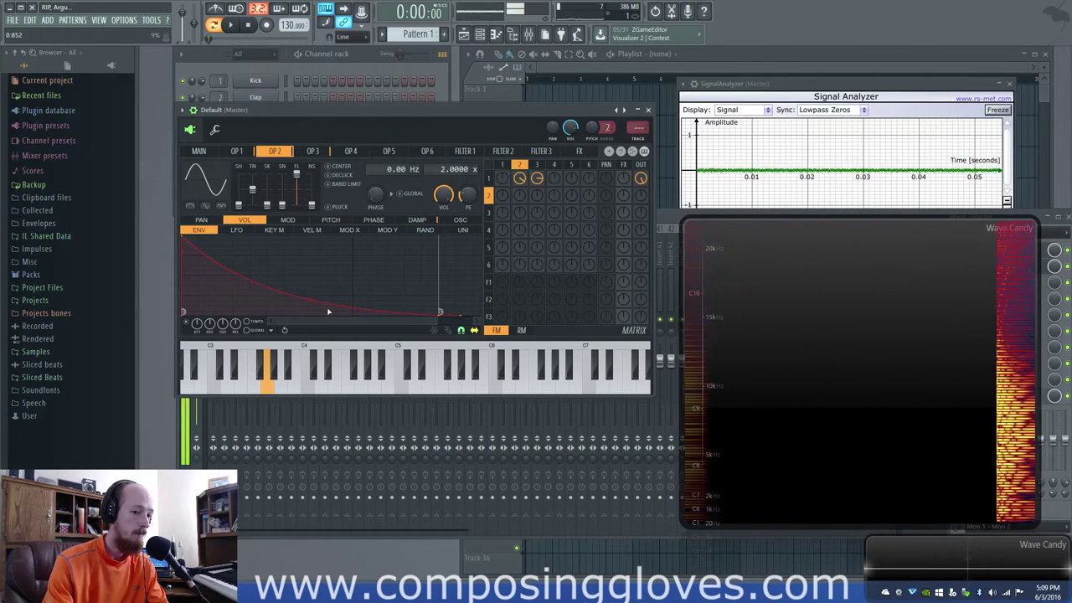
Give operator 3's volume envelope an instant attack with a long decay, and lower operators 2 and 3's frequency modulation of operator 1.
{"action": "left_click", "coordinate": [537, 164]}
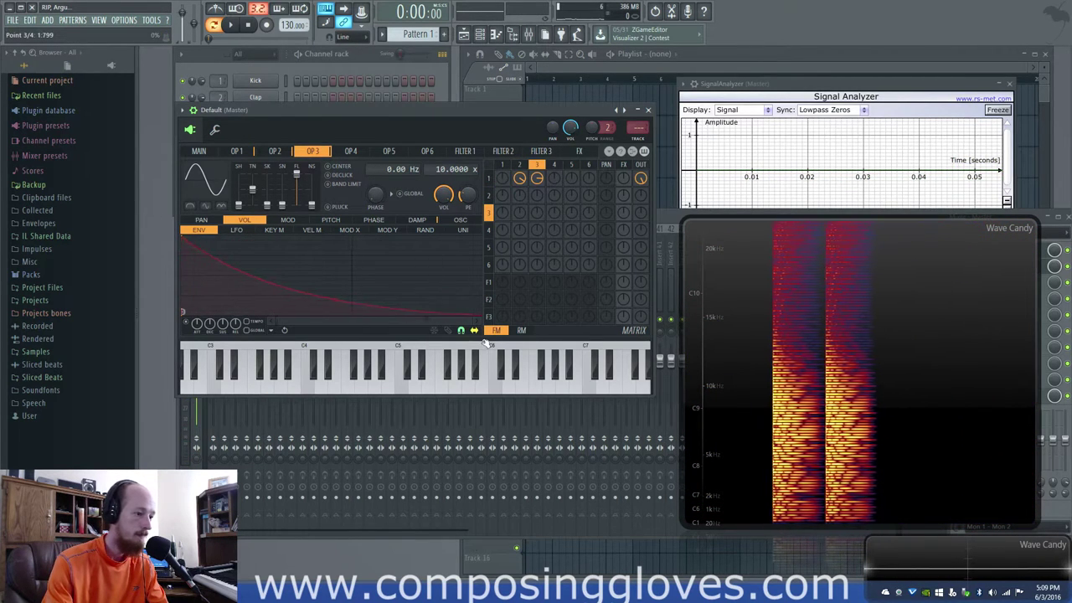
{"action": "key", "text": "b"}
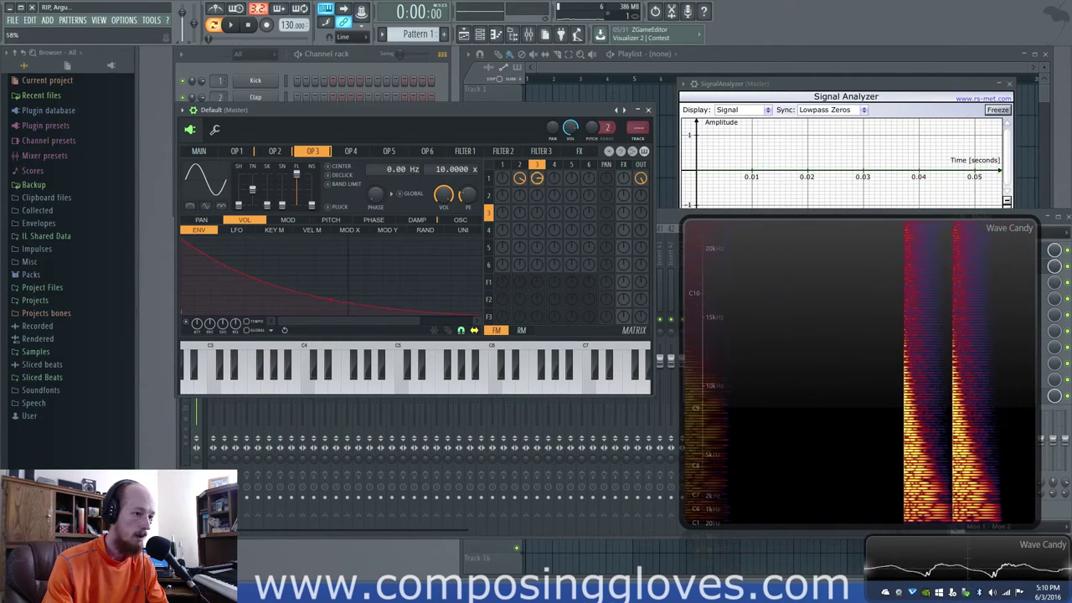
{"action": "key", "text": "b"}
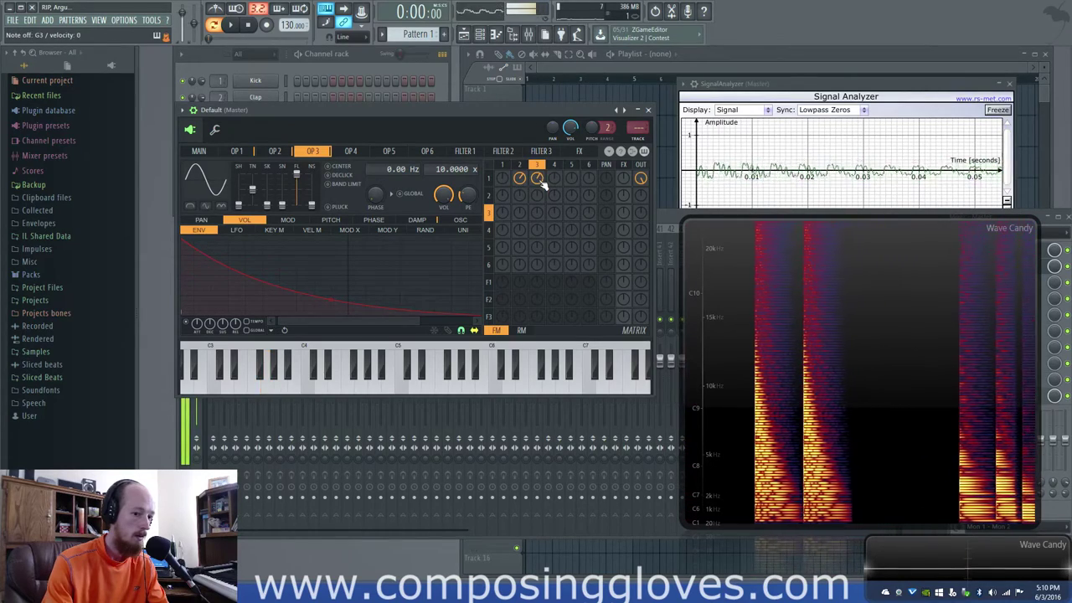
Play single notes and chords to audition the patch with operators 2 and 3 modulating operator 1.
{"action": "key", "text": "b"}
{"action": "key", "text": "z"}
{"action": "key", "text": "b"}
{"action": "key", "text": "2"}
{"action": "key", "text": "e"}
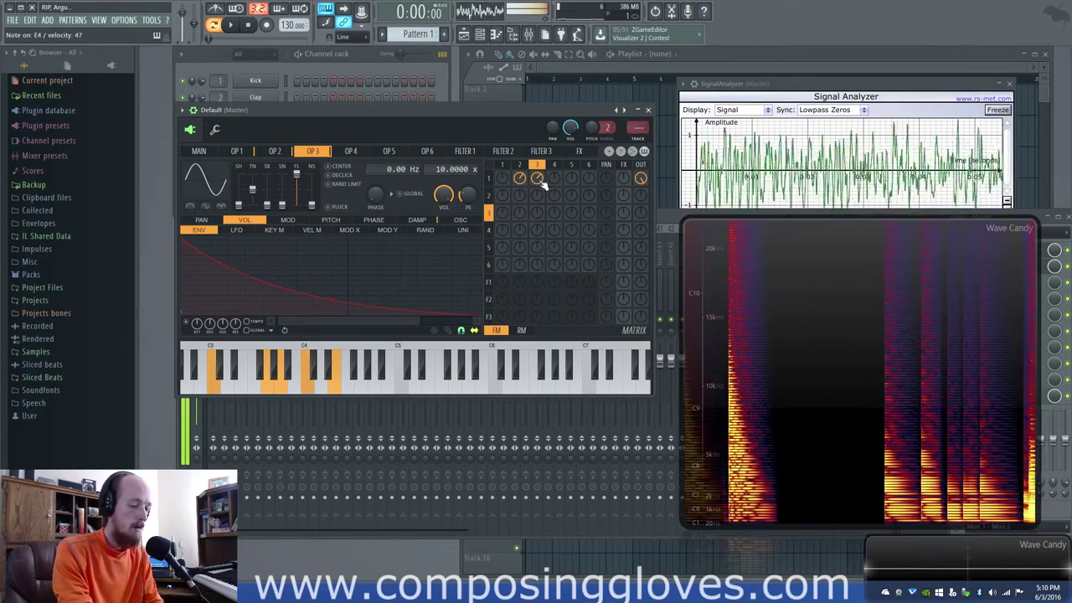
{"action": "key", "text": "v"}
{"action": "key", "text": "q"}
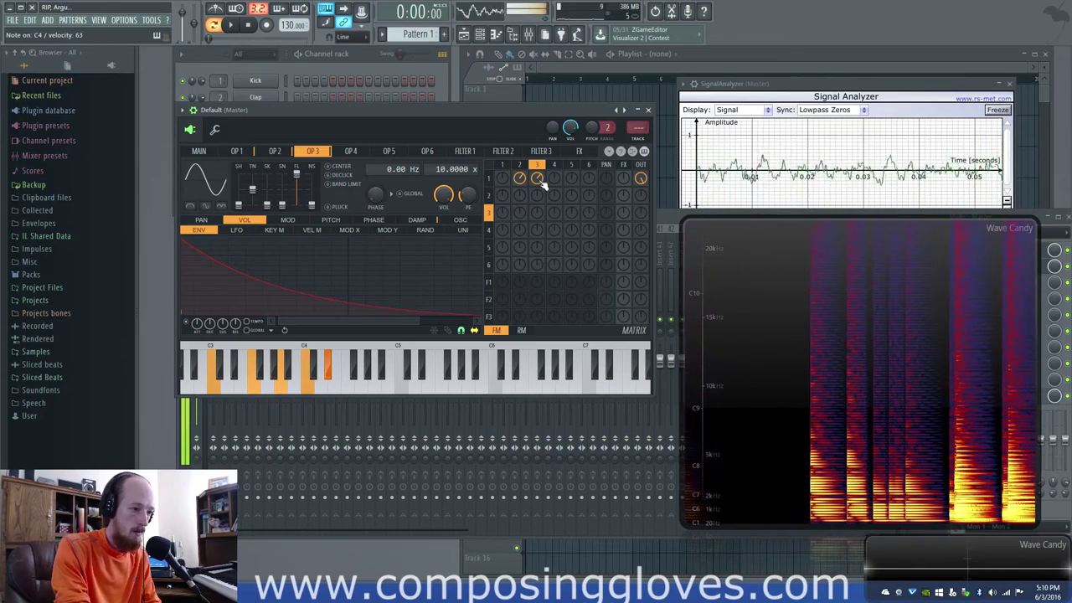
{"action": "key", "text": "b"}
{"action": "key", "text": "c"}
{"action": "key", "text": "q"}
{"action": "key", "text": "t"}
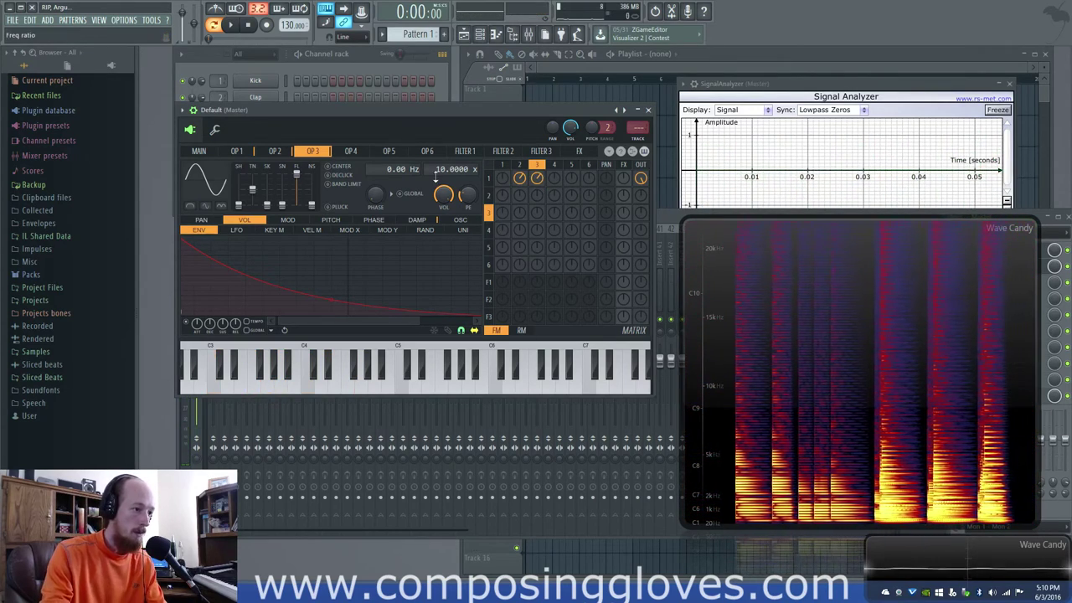
Set operator 2's frequency ratio to 4.0000, select operator 1 and play several chords to audition the result.
{"action": "key", "text": "Left"}
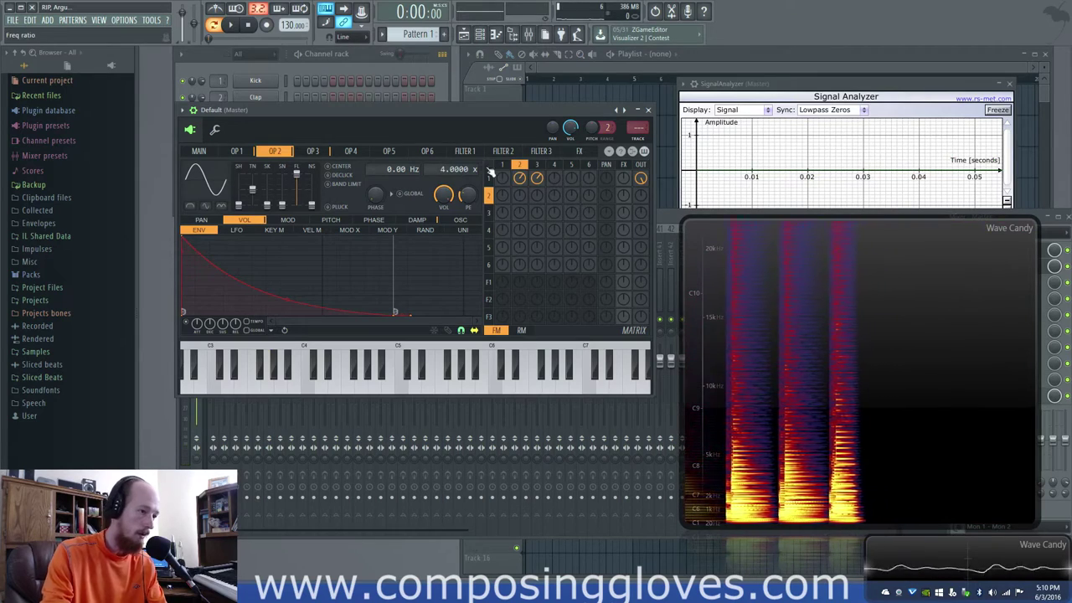
{"action": "key", "text": "Left"}
{"action": "key", "text": "z"}
{"action": "key", "text": "b"}
{"action": "key", "text": "n"}
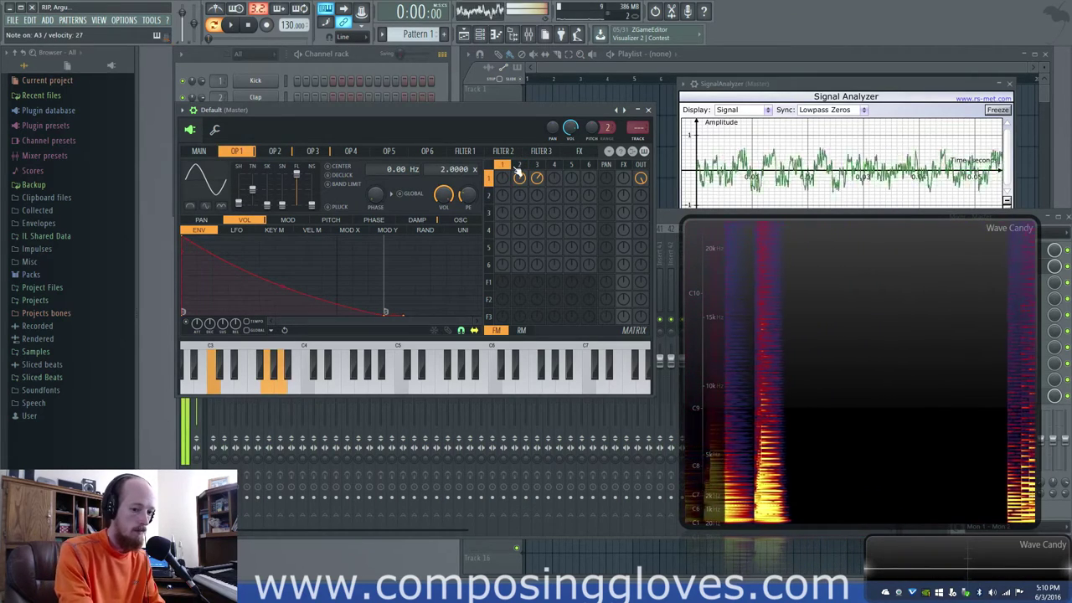
{"action": "key", "text": "e"}
{"action": "key", "text": "z"}
{"action": "key", "text": "b"}
{"action": "key", "text": "n"}
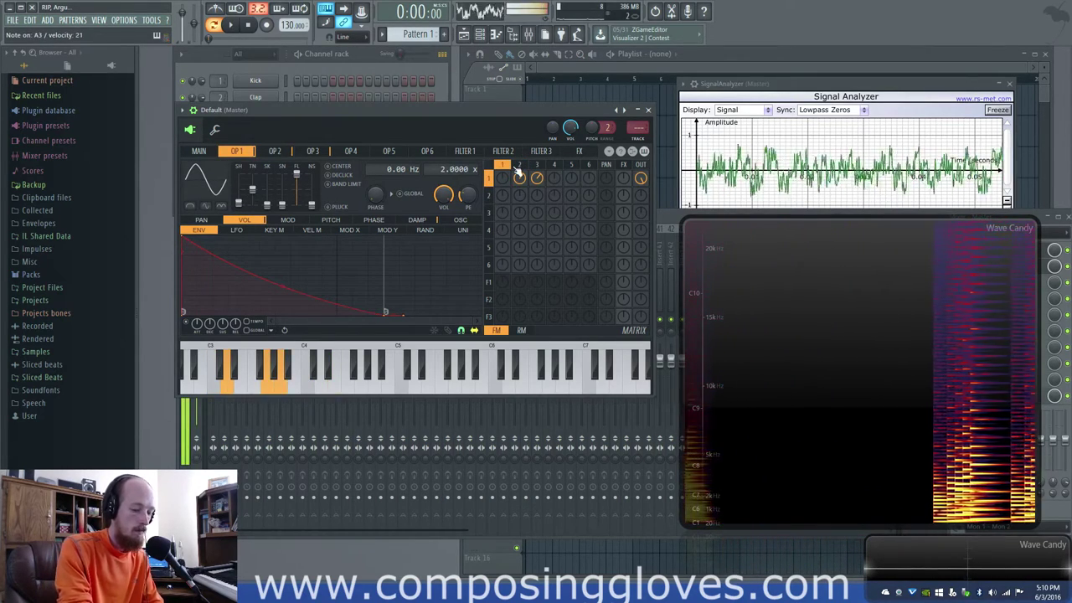
{"action": "key", "text": "e"}
{"action": "key", "text": "v"}
{"action": "key", "text": "n"}
{"action": "key", "text": "w"}
{"action": "key", "text": "e"}
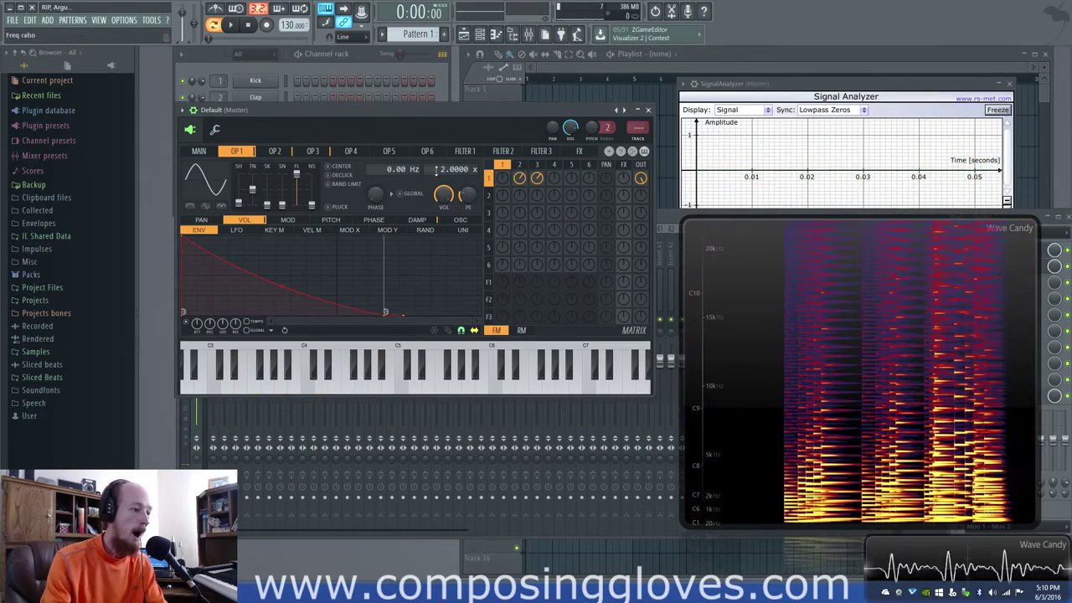
Bring up the mixer, clear the Wave Candy display from its effect slots and load Fruity Parametric EQ 2 into Master slot 3.
{"action": "left_click", "coordinate": [529, 34]}
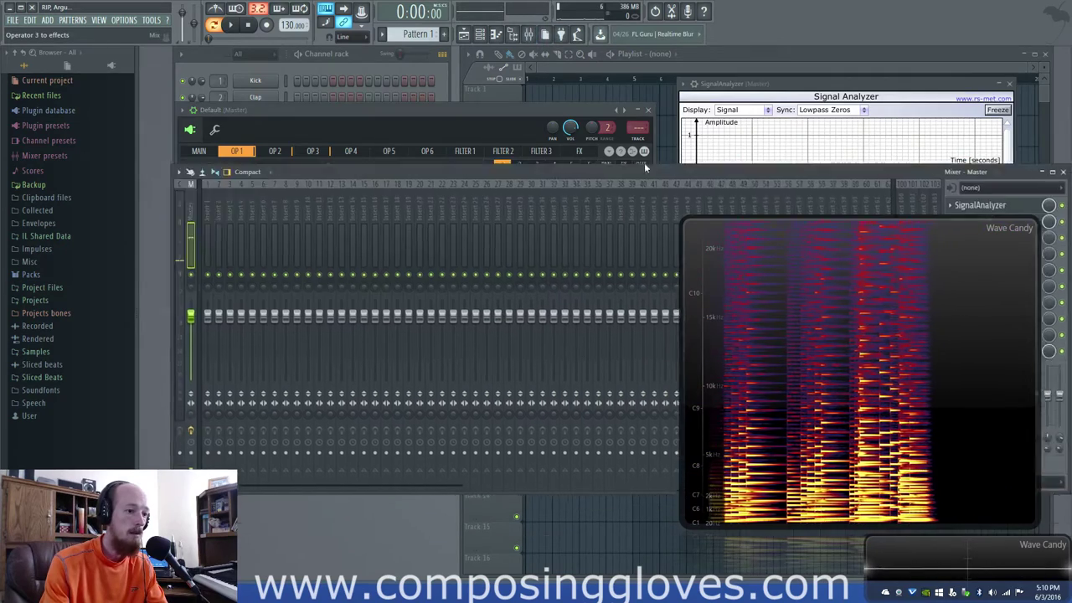
{"action": "left_click_drag", "start_coordinate": [644, 163], "coordinate": [604, 122]}
{"action": "left_click_drag", "start_coordinate": [871, 252], "coordinate": [382, 341]}
{"action": "left_click", "coordinate": [921, 188]}
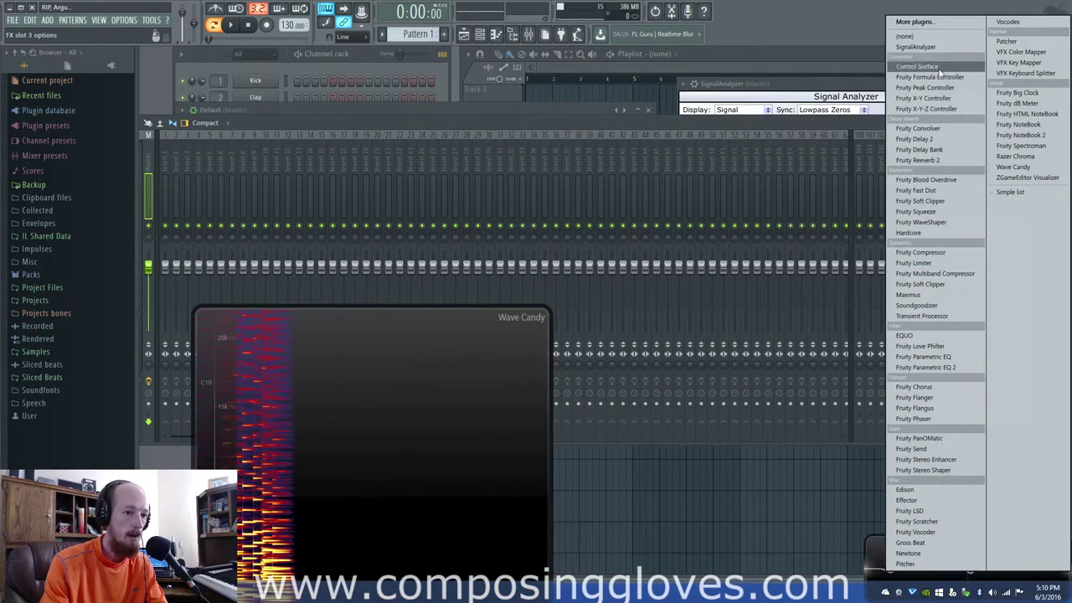
{"action": "left_click", "coordinate": [926, 367]}
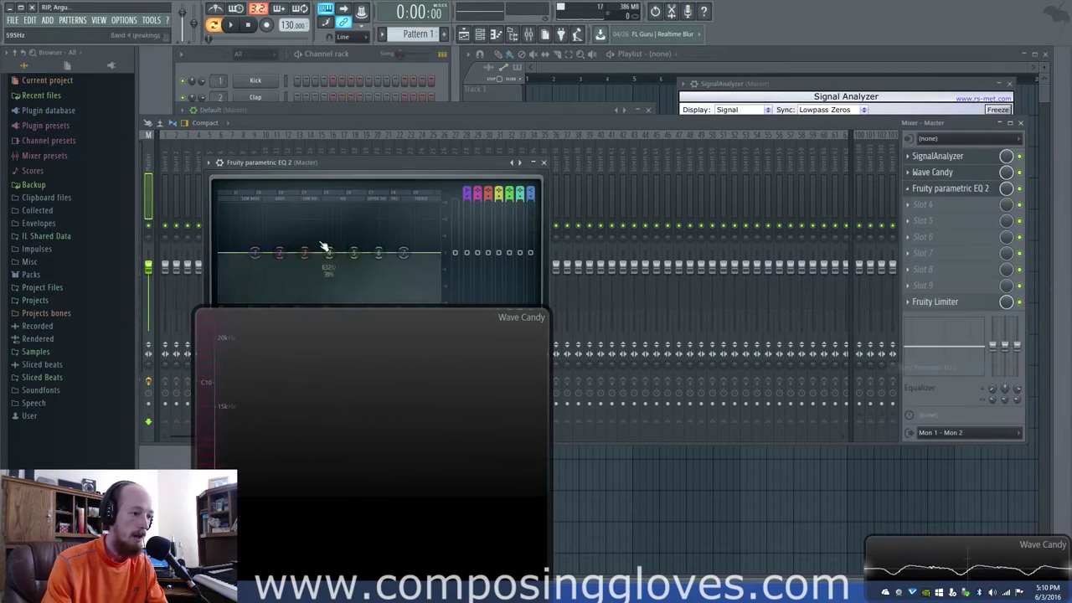
Shape the Fruity Parametric EQ 2 curve with a cut in band 5 and gentle boosts in bands 4 and 6.
{"action": "left_click_drag", "start_coordinate": [357, 164], "coordinate": [780, 197]}
{"action": "left_click_drag", "start_coordinate": [745, 287], "coordinate": [792, 300]}
{"action": "left_click", "coordinate": [730, 283]}
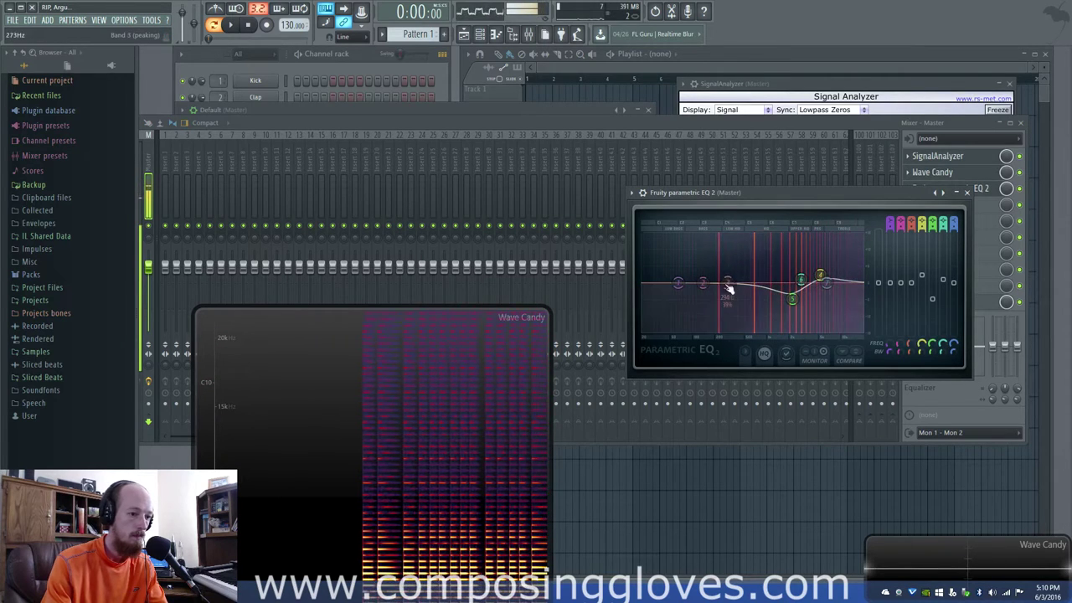
{"action": "left_click", "coordinate": [877, 126]}
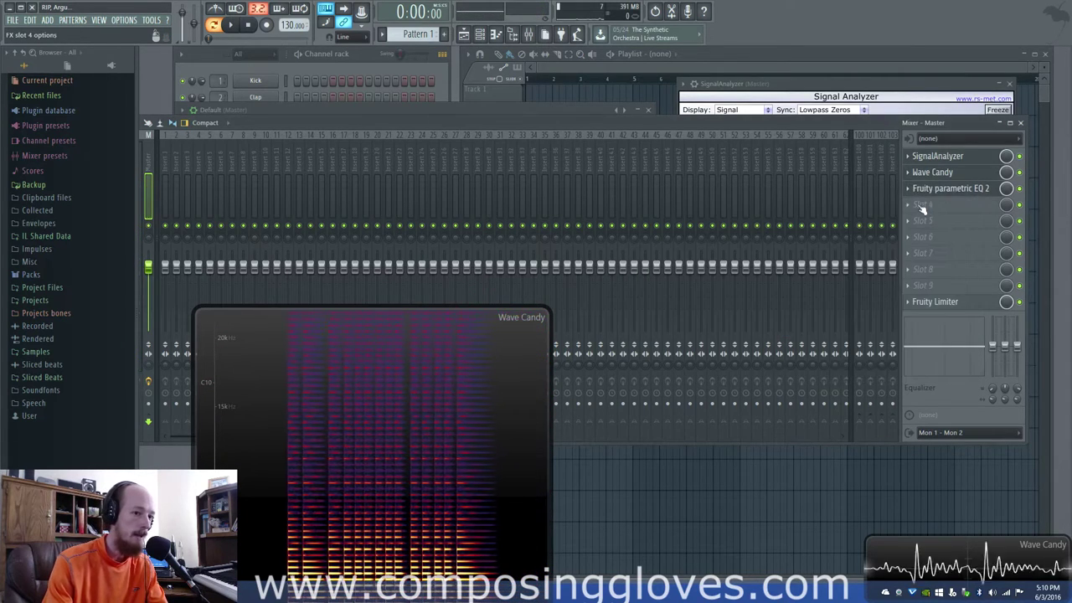
{"action": "left_click", "coordinate": [939, 205]}
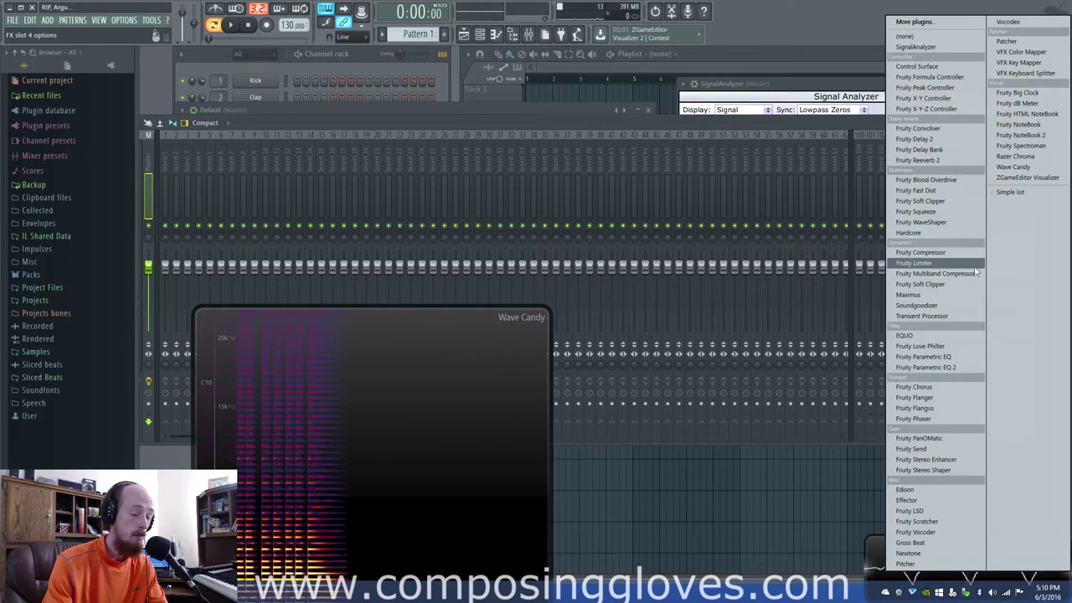
{"action": "left_click", "coordinate": [490, 106]}
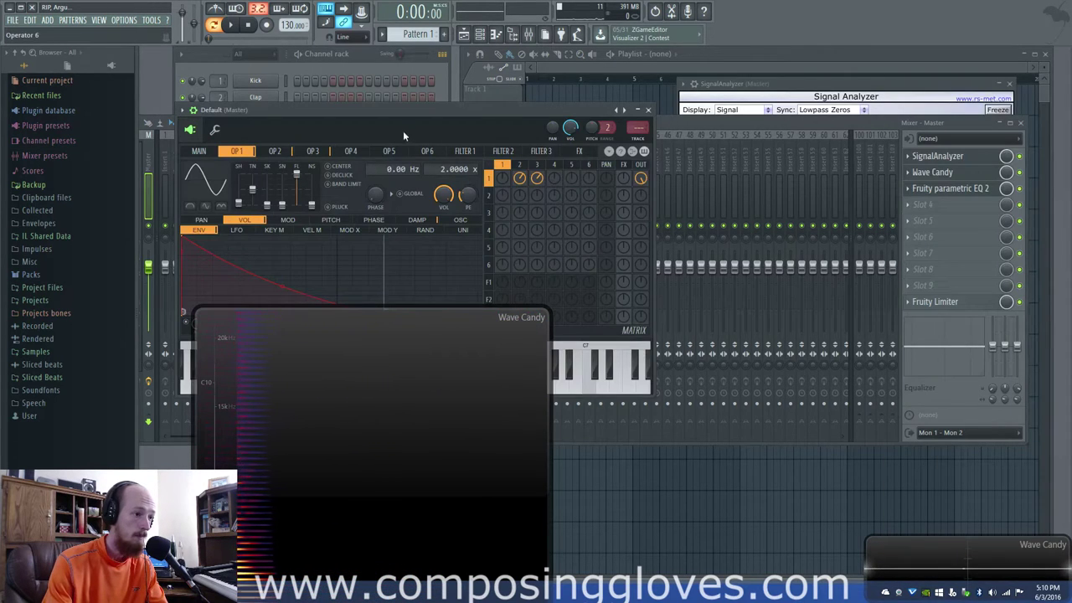
Select operator 3 in Sytrus and bend its volume envelope's decay curve so it falls off more steeply.
{"action": "left_click_drag", "start_coordinate": [403, 130], "coordinate": [447, 132]}
{"action": "left_click", "coordinate": [357, 152]}
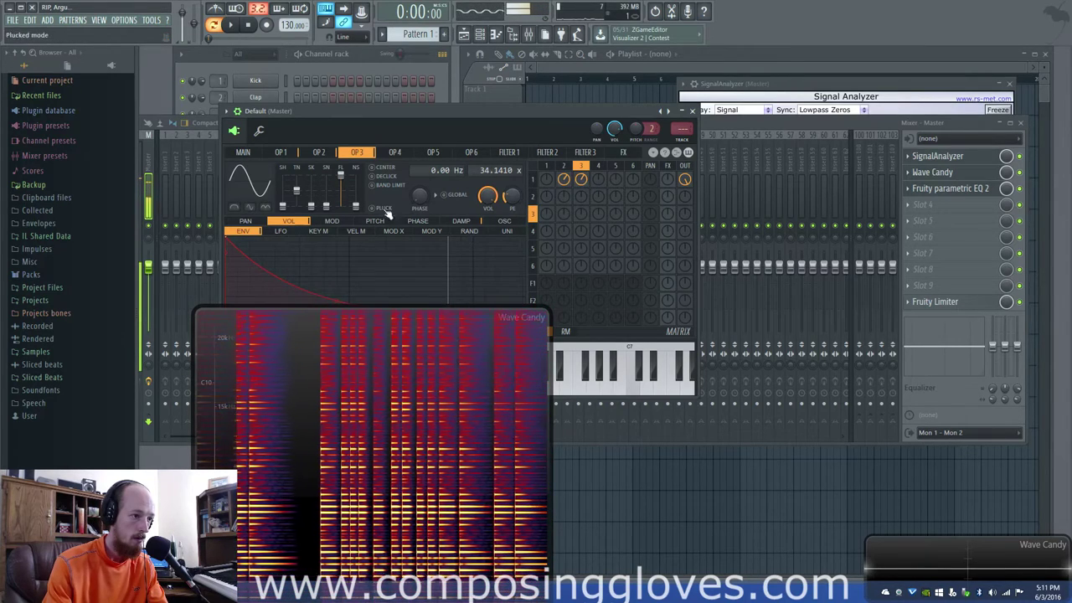
{"action": "left_click_drag", "start_coordinate": [390, 119], "coordinate": [680, 122]}
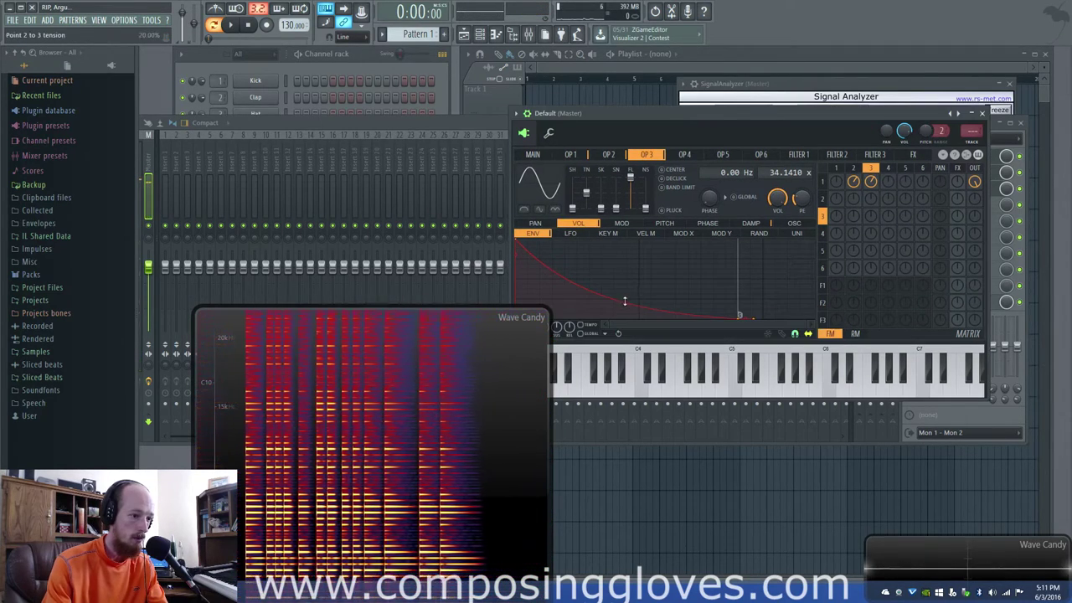
Load Fruity Reeverb 2 into Master effect slot 4 and audition the patch with reverb.
{"action": "left_click", "coordinate": [399, 128]}
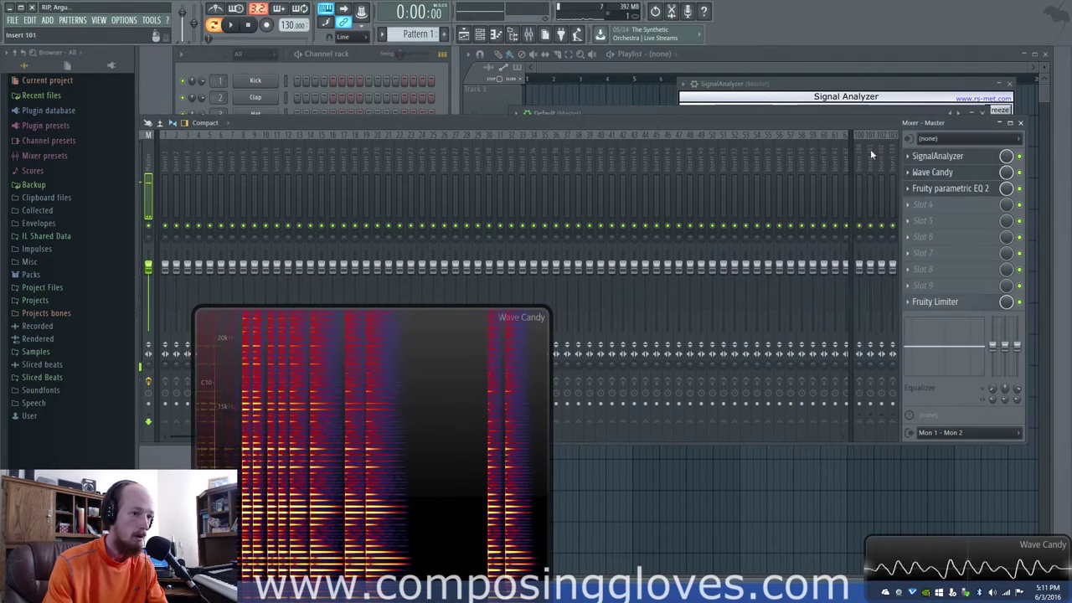
{"action": "left_click", "coordinate": [918, 204]}
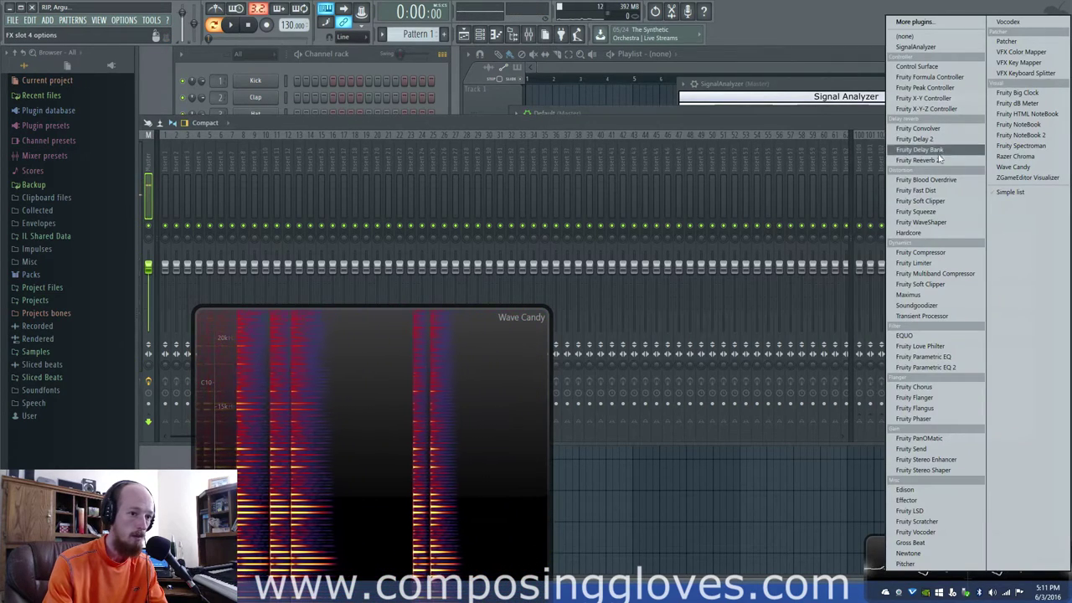
{"action": "left_click", "coordinate": [938, 159]}
{"action": "mouse_move", "coordinate": [458, 201]}
{"action": "left_mouse_down"}
{"action": "mouse_move", "coordinate": [457, 222]}
{"action": "mouse_move", "coordinate": [478, 221]}
{"action": "mouse_move", "coordinate": [442, 207]}
{"action": "mouse_move", "coordinate": [441, 224]}
{"action": "mouse_move", "coordinate": [443, 210]}
{"action": "left_mouse_up"}
Reopen the Default Sytrus channel and bend operator 3's volume envelope decay into an outward curve that falls slowly at first.
{"action": "left_click", "coordinate": [272, 66]}
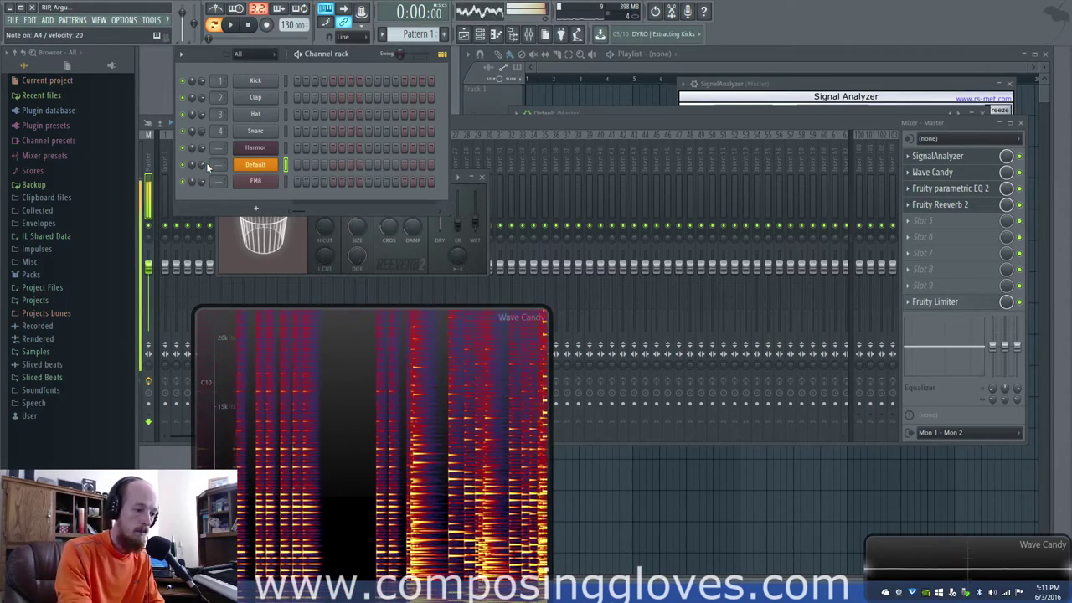
{"action": "left_click", "coordinate": [256, 164]}
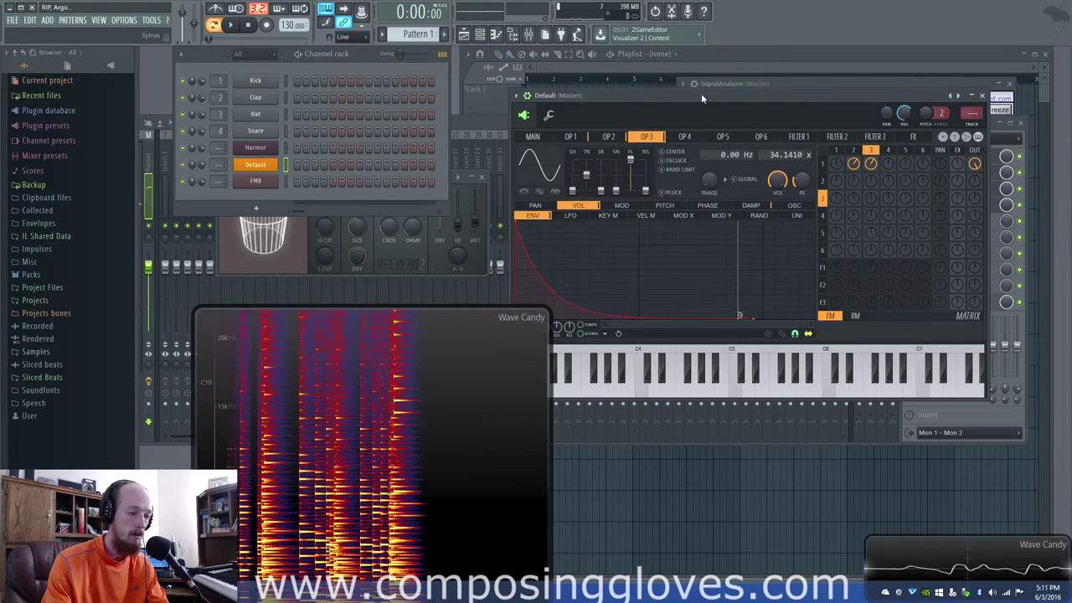
{"action": "left_click_drag", "start_coordinate": [702, 90], "coordinate": [754, 100]}
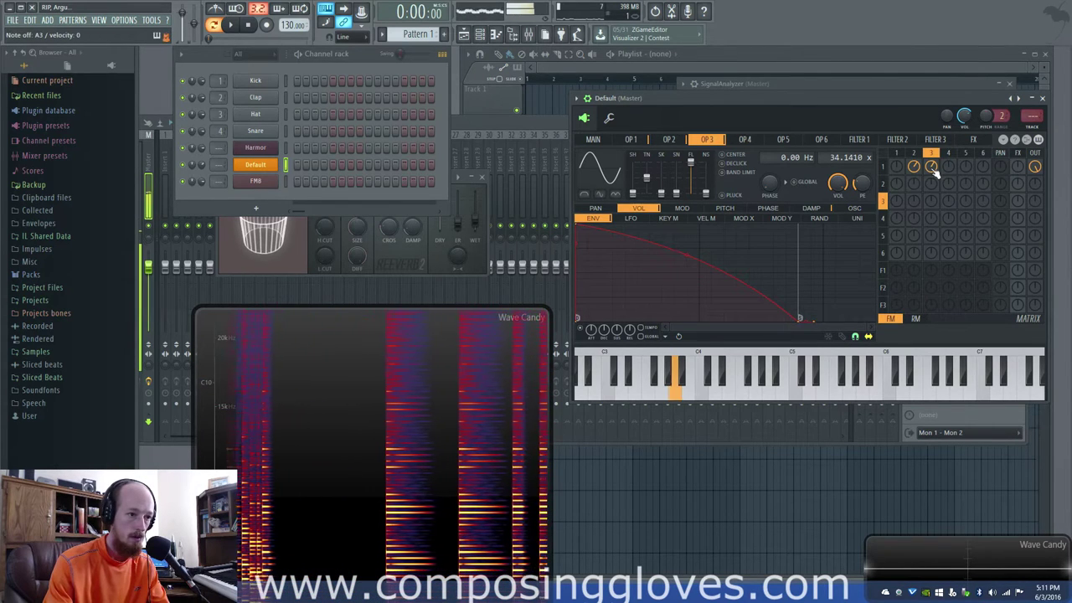
Adjust the reverb's crossover, check operator 2, and set operator 3's frequency ratio to 24.1410.
{"action": "left_click", "coordinate": [397, 258]}
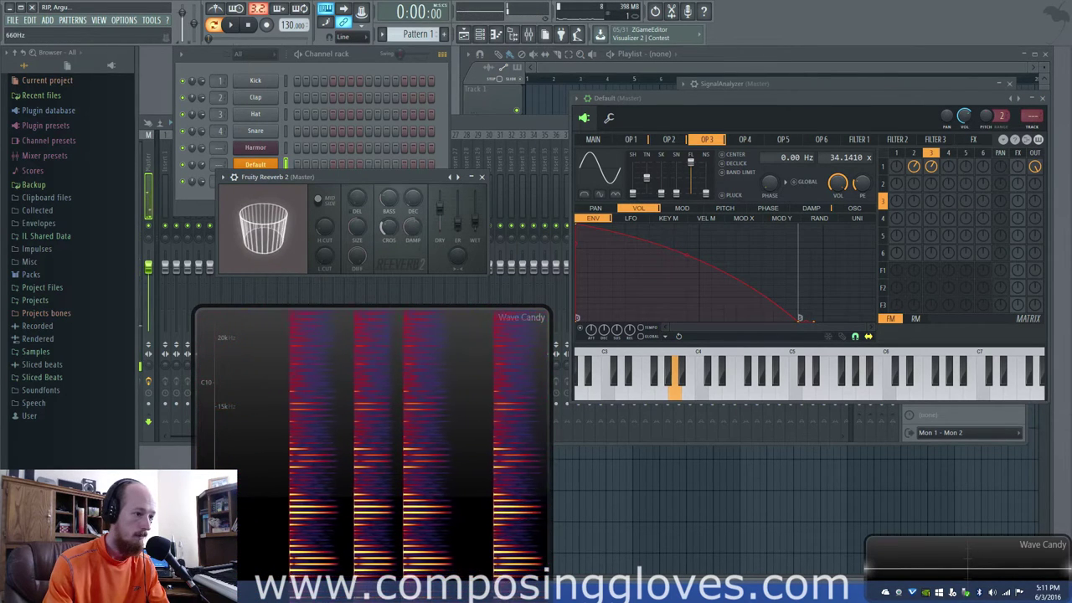
{"action": "left_click_drag", "start_coordinate": [389, 226], "coordinate": [389, 229]}
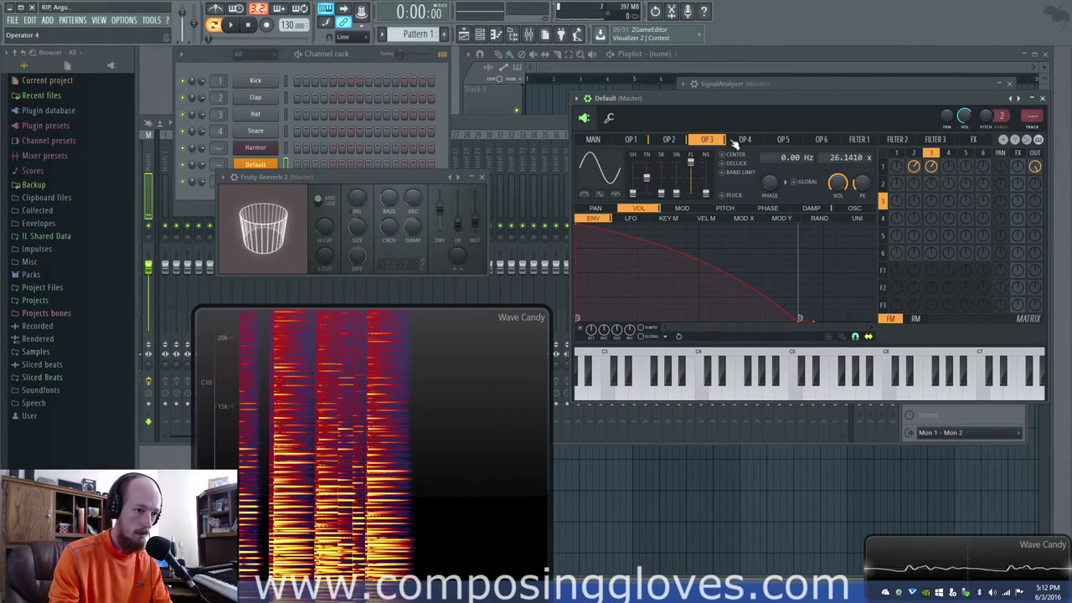
{"action": "left_click", "coordinate": [668, 139]}
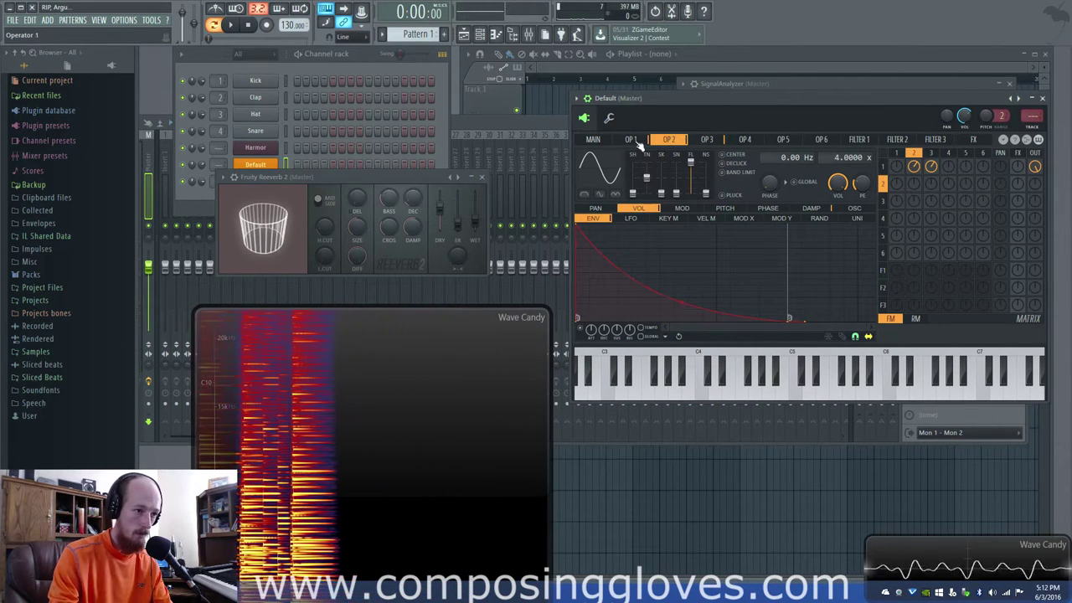
{"action": "left_click", "coordinate": [706, 139]}
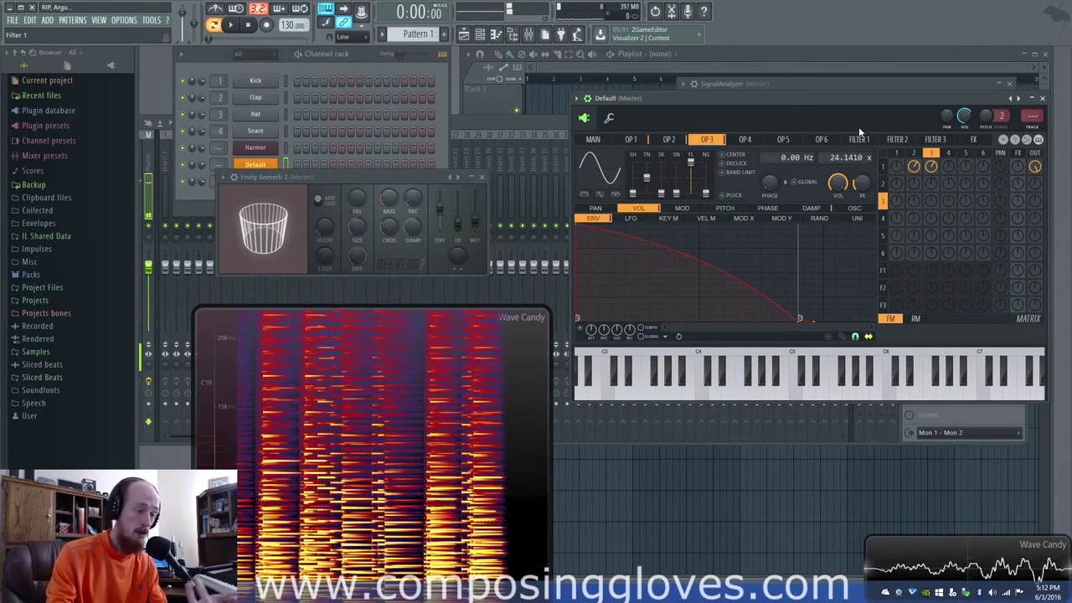
Reshape operator 2's sine wave into a more squared, rounded waveform using its shape and tension.
{"action": "left_click", "coordinate": [914, 165]}
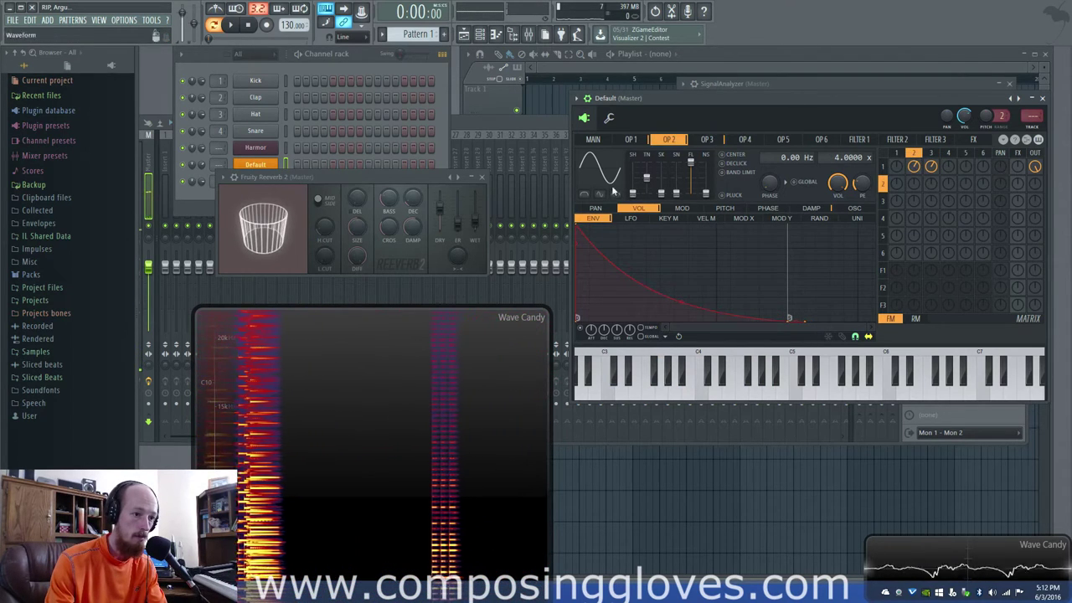
{"action": "left_click_drag", "start_coordinate": [634, 194], "coordinate": [634, 187]}
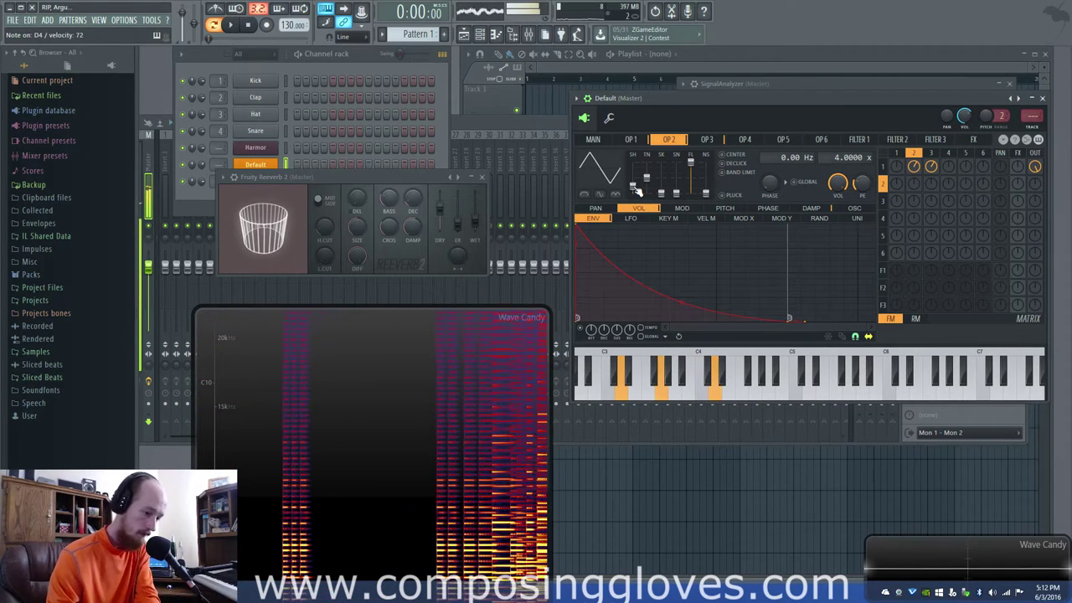
{"action": "left_click_drag", "start_coordinate": [635, 191], "coordinate": [635, 193]}
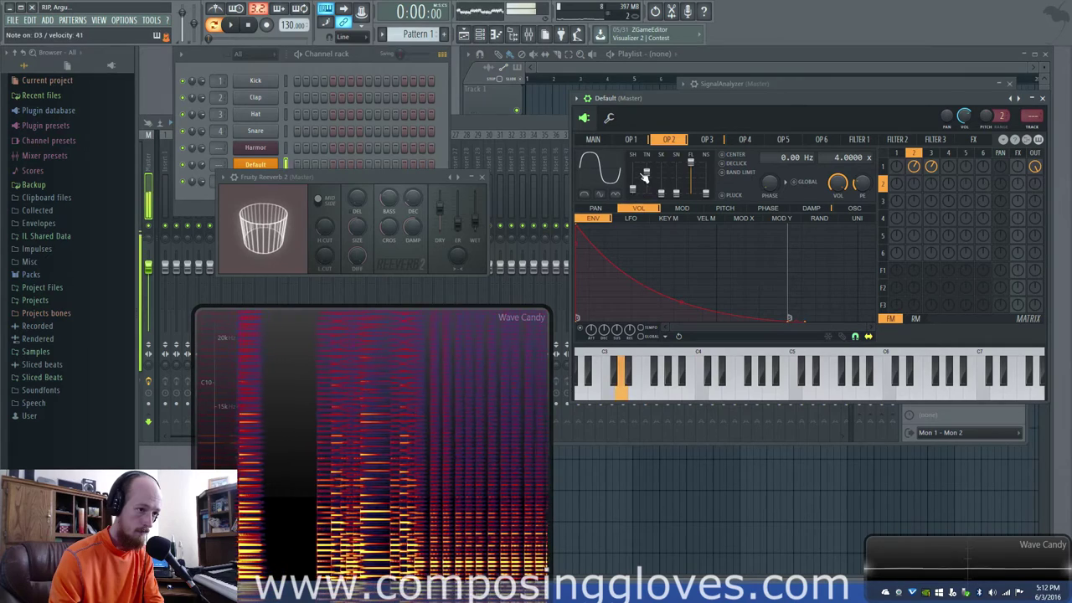
Fine-tune operator 3's frequency ratio and add frequency modulation of operator 2 by operator 3.
{"action": "left_click", "coordinate": [932, 154]}
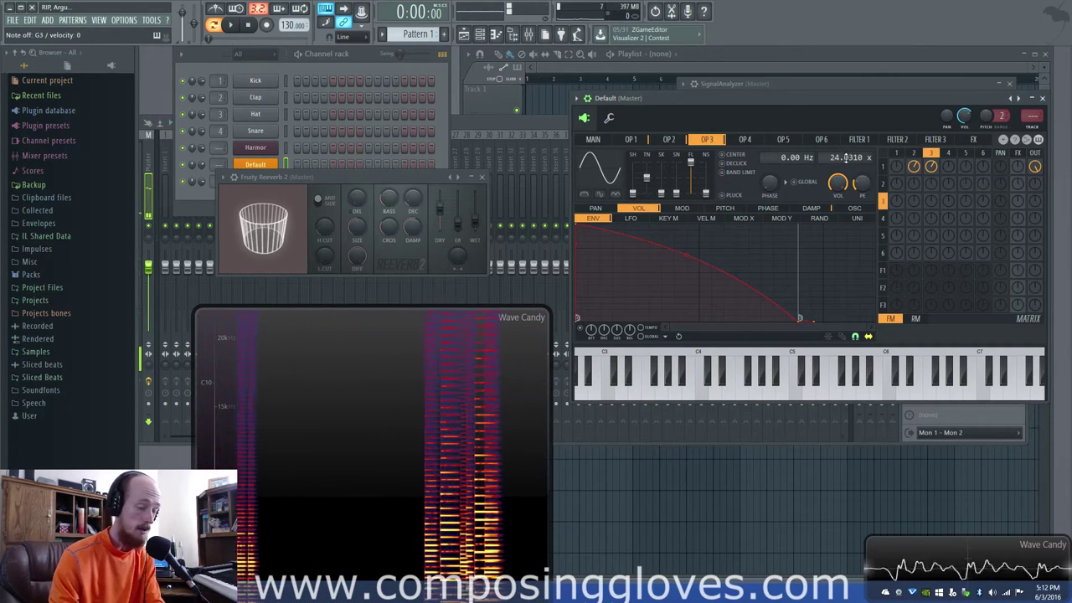
{"action": "left_click", "coordinate": [913, 155]}
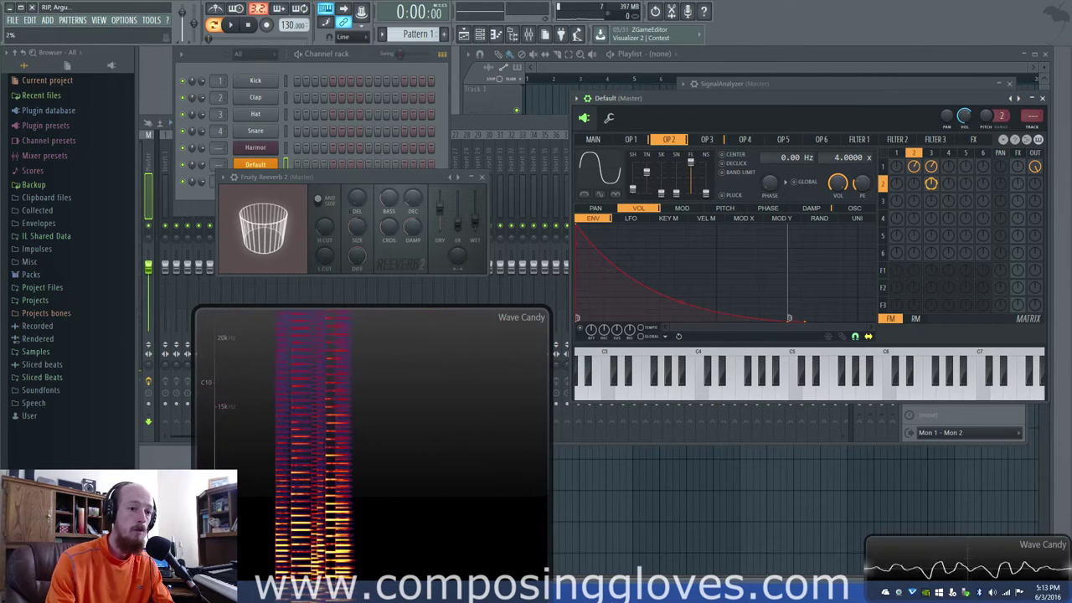
{"action": "left_click_drag", "start_coordinate": [935, 189], "coordinate": [935, 189]}
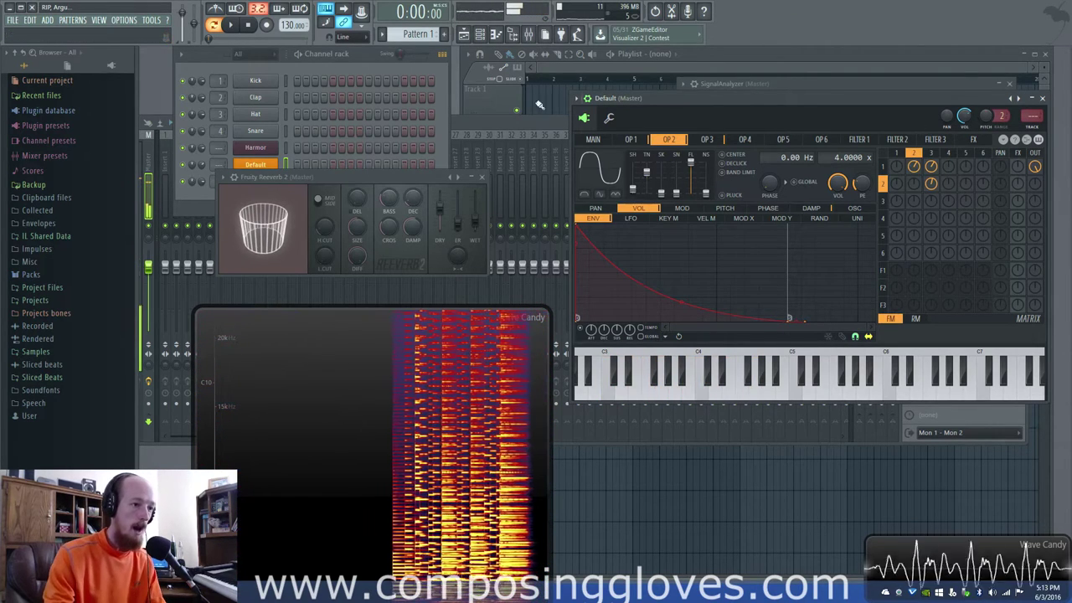
Add a new Sytrus channel to the channel rack and place its window clear of the Wave Candy display.
{"action": "left_click", "coordinate": [283, 80]}
{"action": "left_click", "coordinate": [256, 208]}
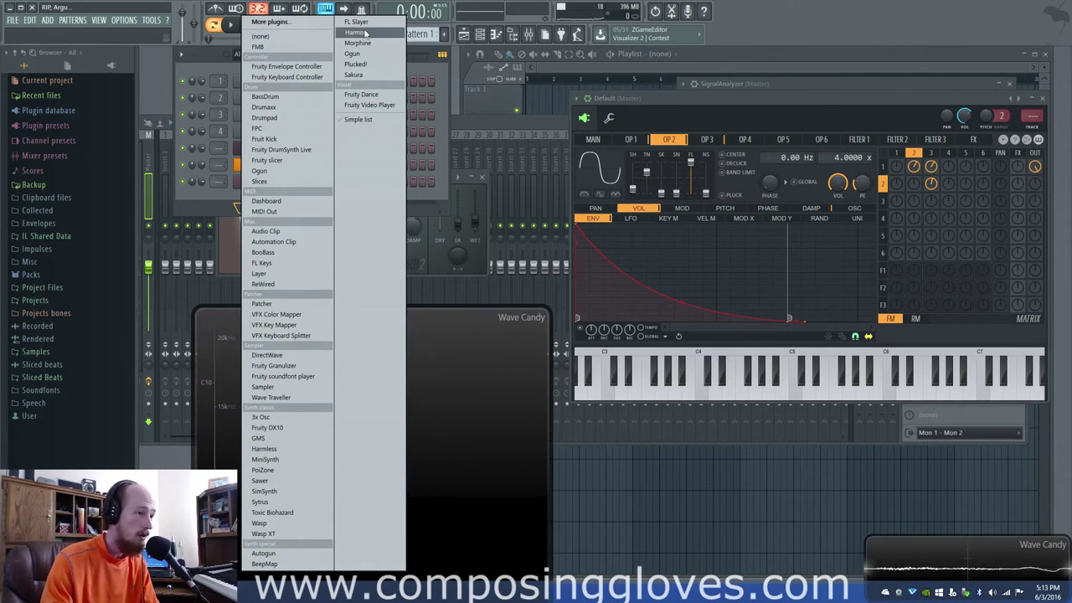
{"action": "left_click", "coordinate": [283, 503]}
{"action": "left_click_drag", "start_coordinate": [445, 163], "coordinate": [658, 83]}
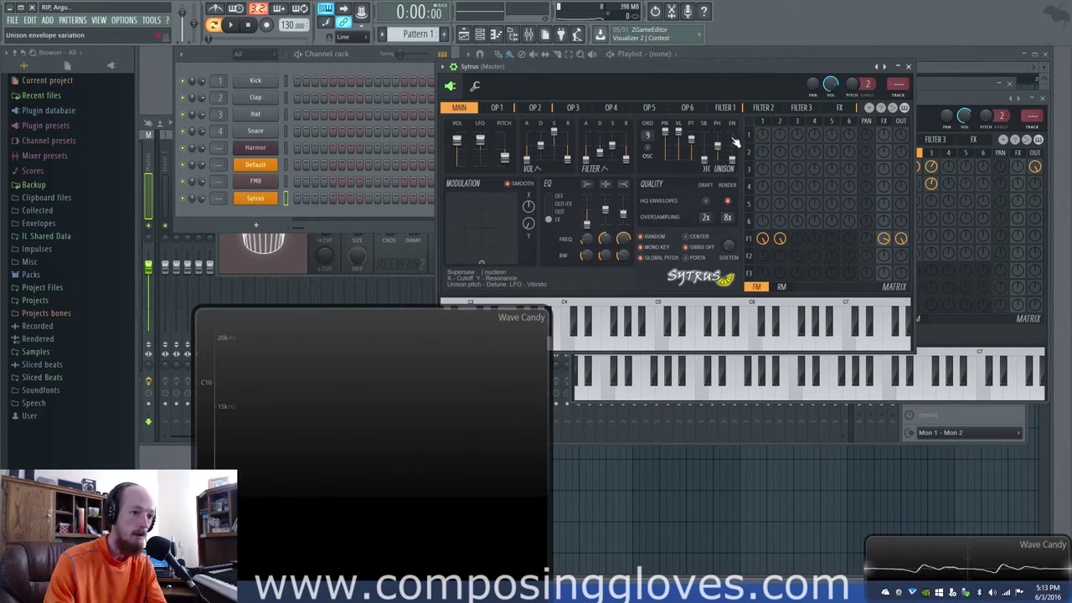
Load the Default preset into the new Sytrus, and bypass Fruity Parametric EQ 2 and Fruity Reeverb 2 on the Master.
{"action": "left_click", "coordinate": [883, 66]}
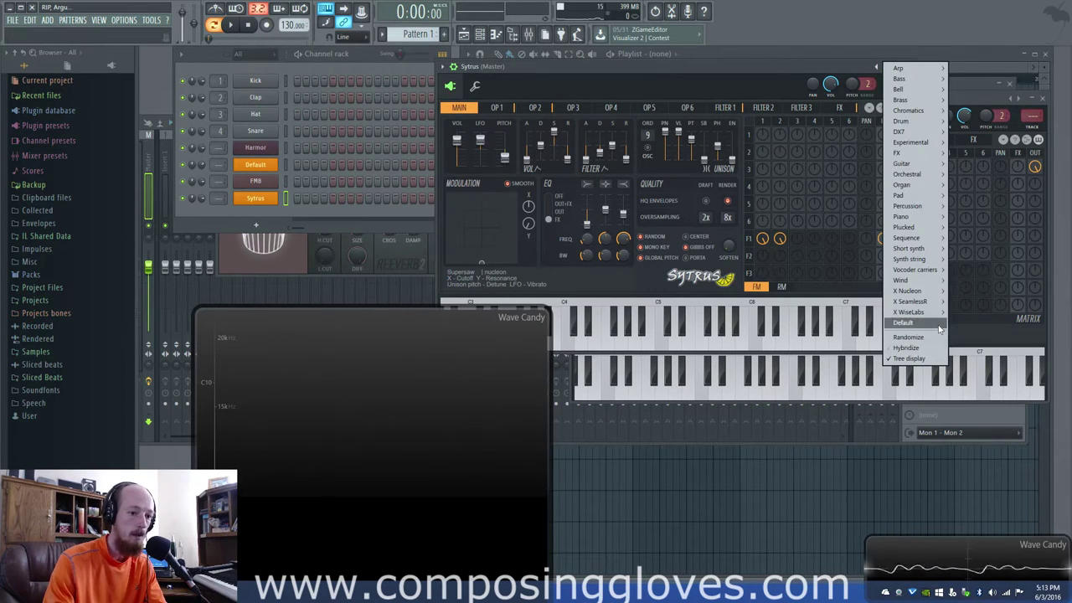
{"action": "left_click", "coordinate": [916, 329]}
{"action": "left_click", "coordinate": [763, 122]}
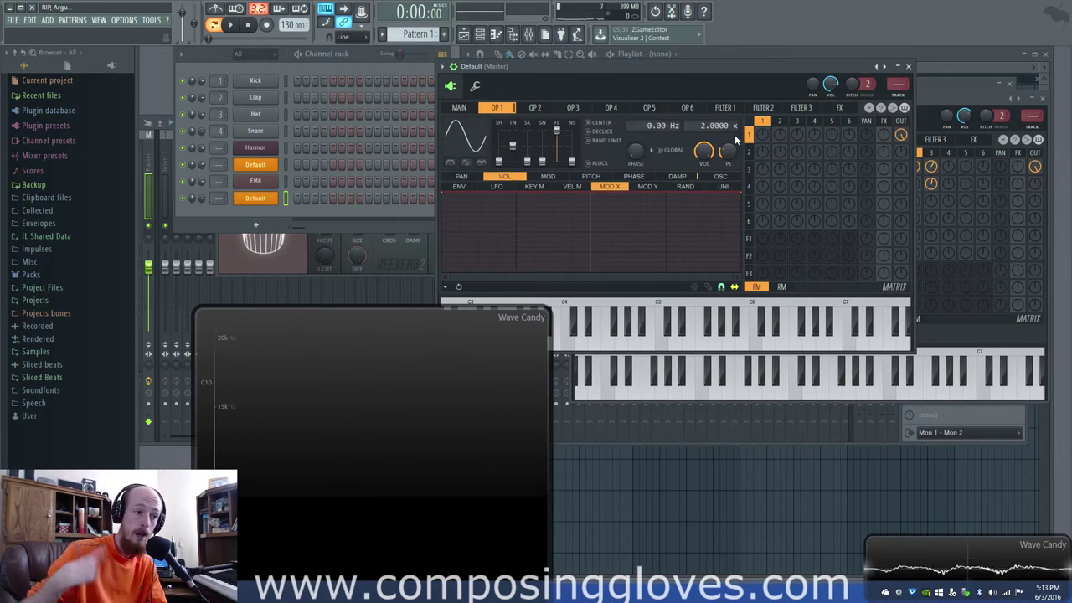
{"action": "left_click", "coordinate": [528, 34]}
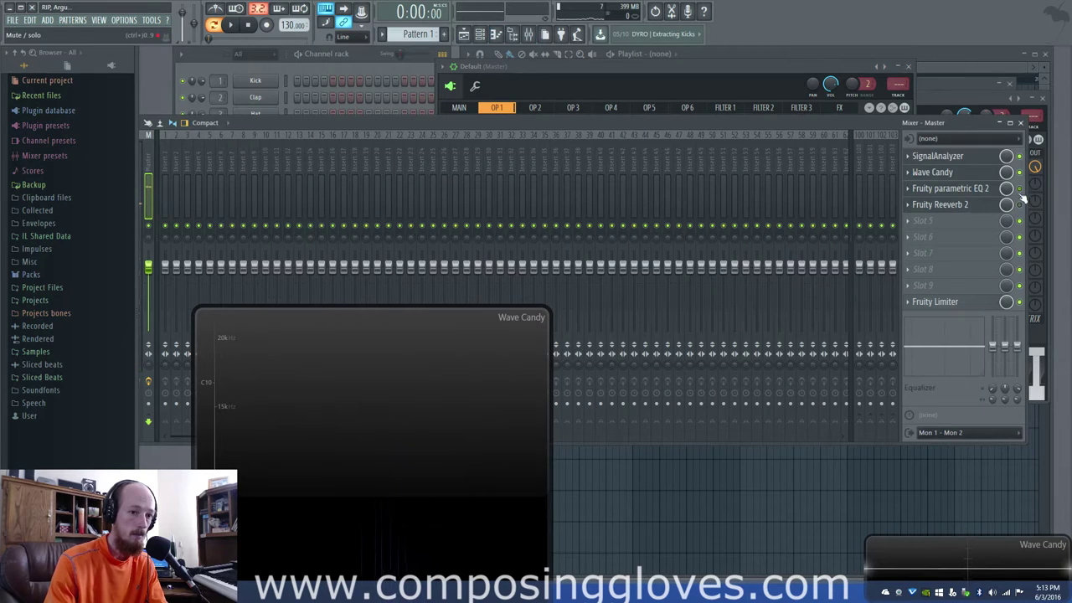
Set operator 1's frequency ratio to 1.0000 and change its waveform to Saw.
{"action": "left_click", "coordinate": [762, 78]}
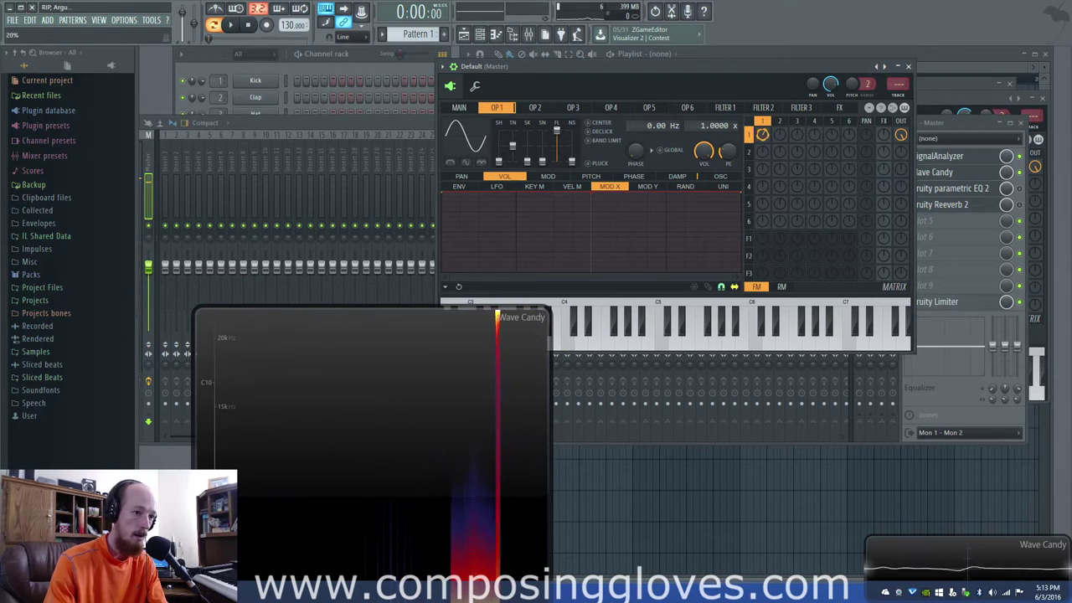
{"action": "left_click", "coordinate": [472, 137]}
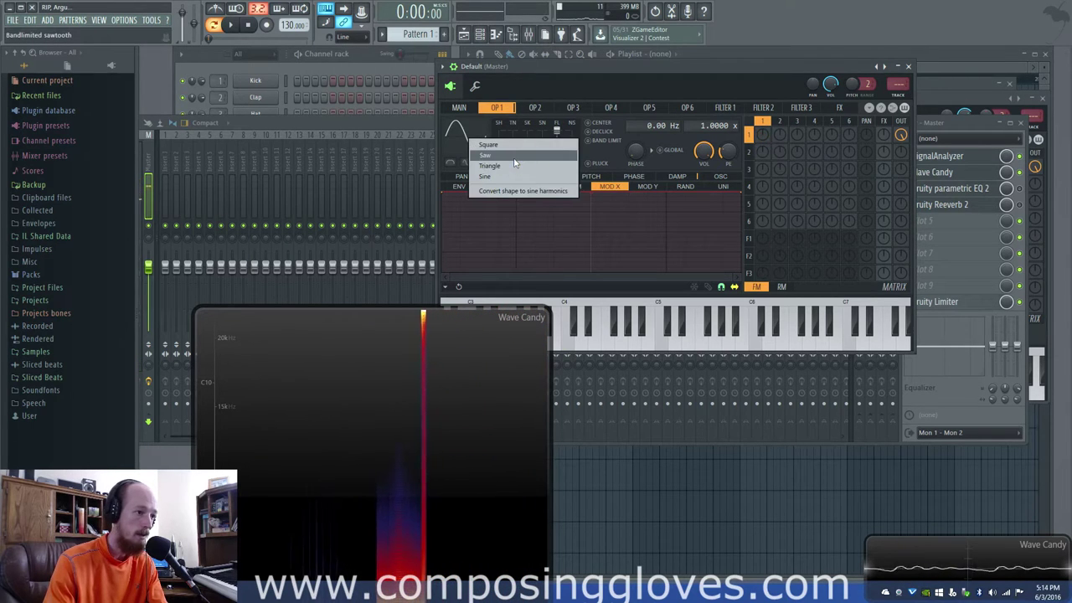
{"action": "left_click", "coordinate": [519, 163]}
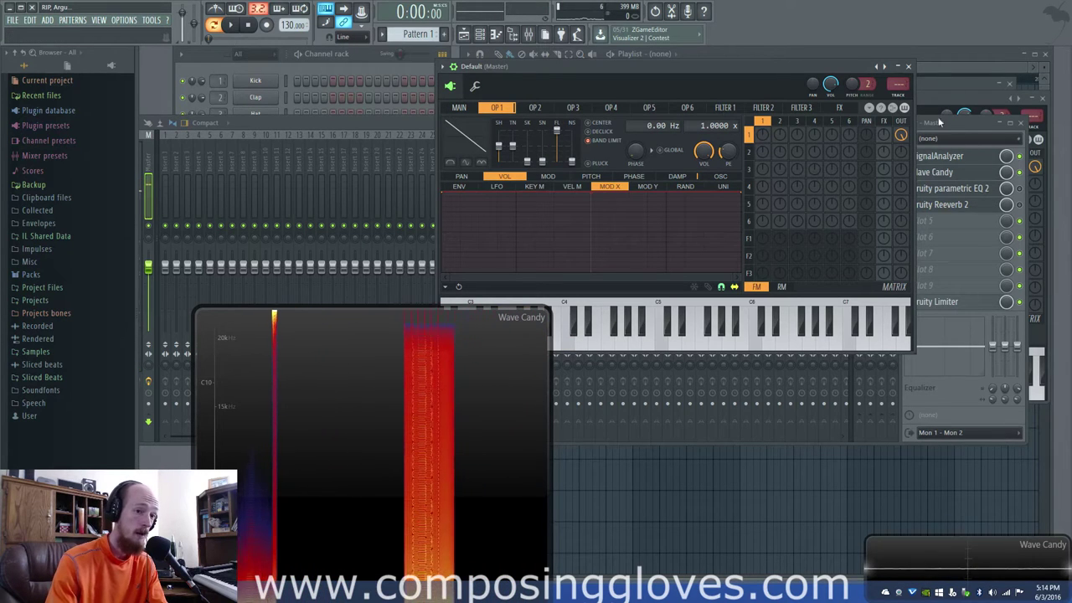
Have operator 2 frequency-modulate operator 1, using a 1.0000 ratio and a triangle-shaped wave for operator 2.
{"action": "left_click_drag", "start_coordinate": [780, 142], "coordinate": [779, 137]}
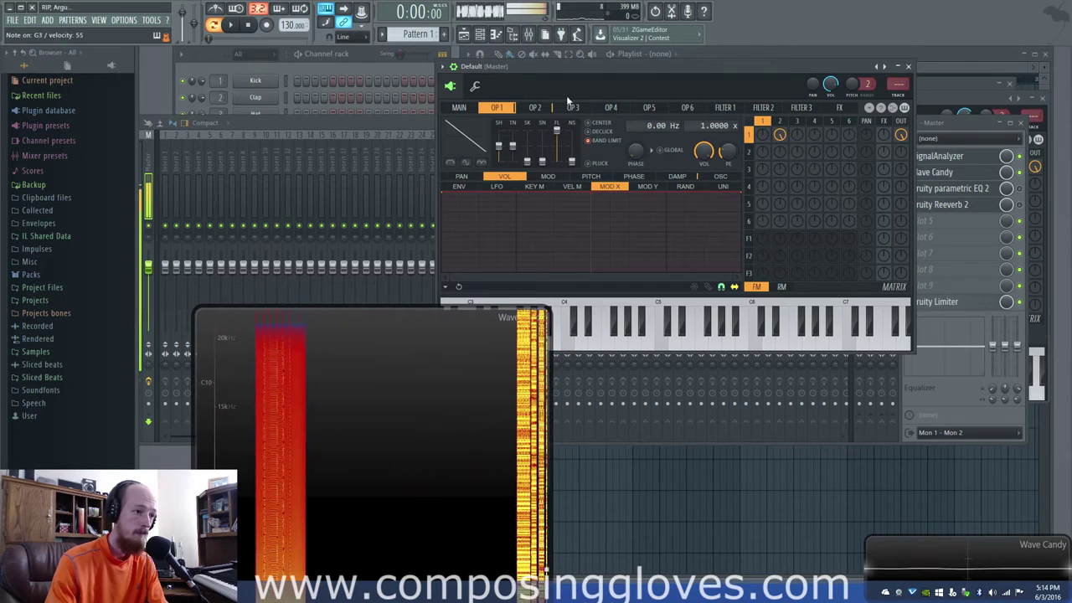
{"action": "left_click", "coordinate": [537, 108]}
{"action": "left_click_drag", "start_coordinate": [713, 126], "coordinate": [691, 145]}
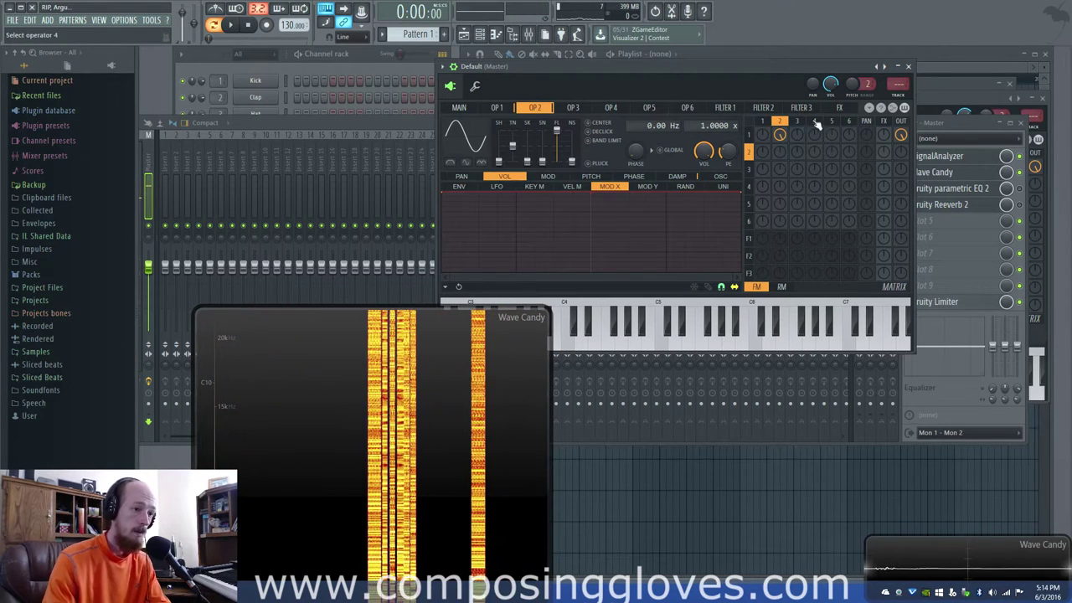
{"action": "left_click_drag", "start_coordinate": [497, 160], "coordinate": [501, 155]}
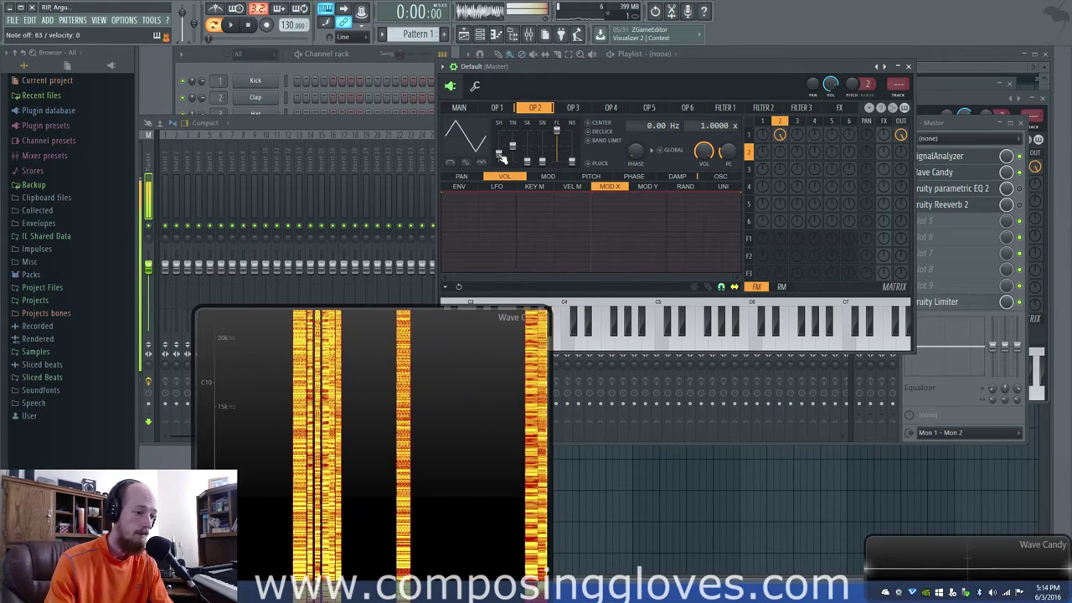
Give operator 2's volume envelope an instant attack, a curved decay to a mid-level sustain and a short release.
{"action": "left_click", "coordinate": [459, 108]}
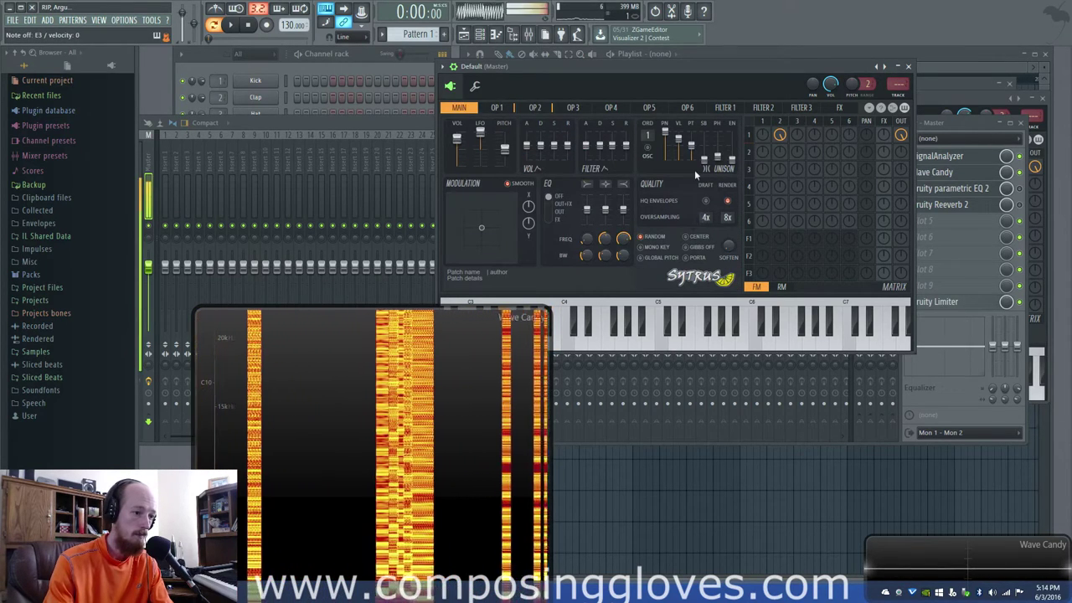
{"action": "left_click", "coordinate": [536, 108]}
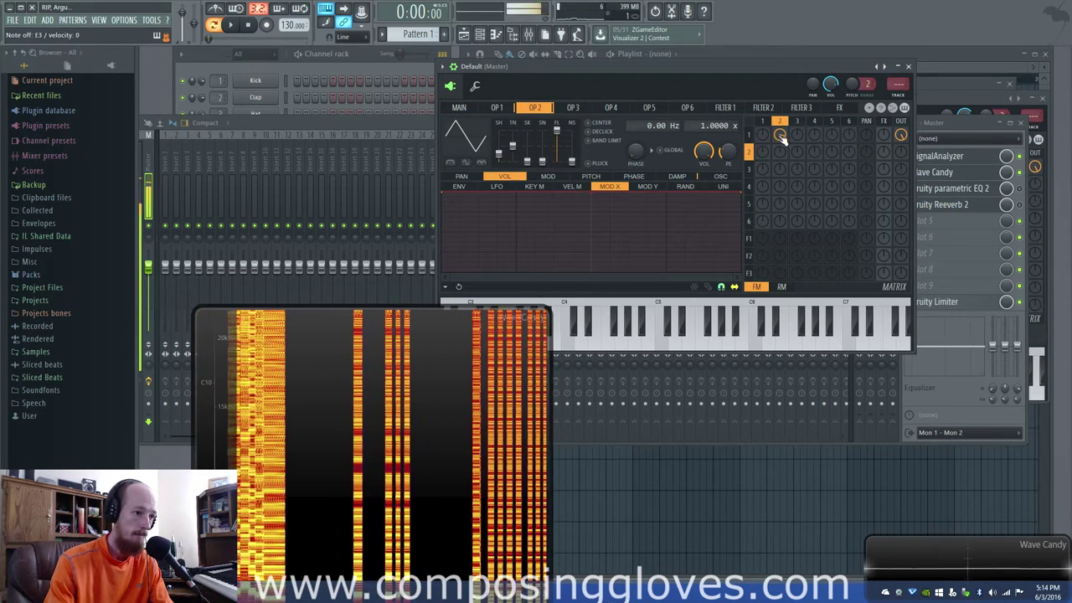
{"action": "left_click", "coordinate": [503, 178]}
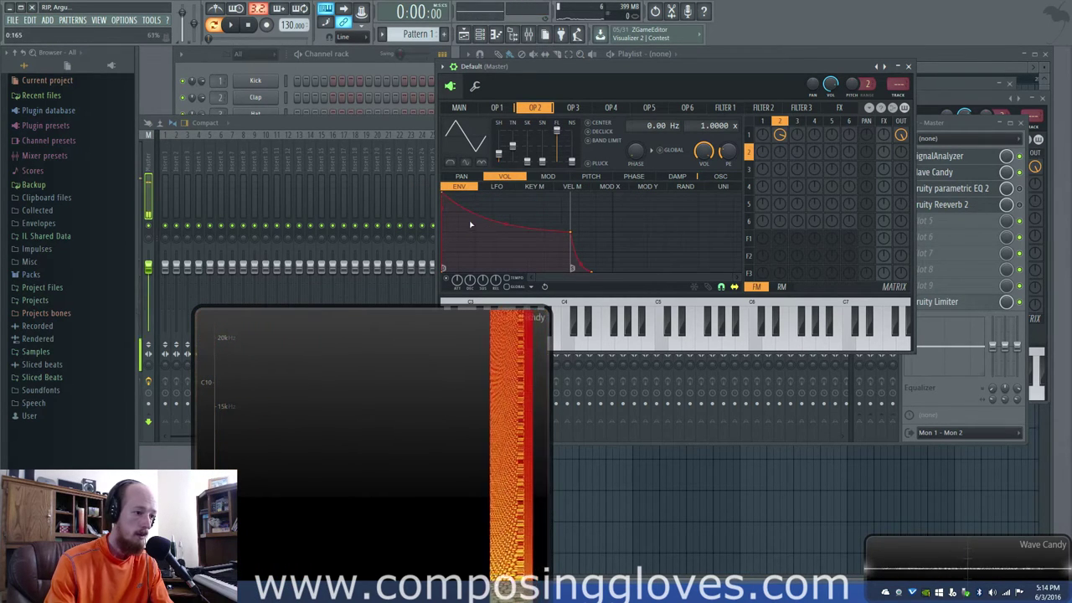
Reshape operator 2's volume envelope into a looped section that starts at full level, falls quickly to zero and rises back to full.
{"action": "mouse_move", "coordinate": [446, 194]}
{"action": "left_mouse_down"}
{"action": "mouse_move", "coordinate": [476, 195]}
{"action": "mouse_move", "coordinate": [459, 193]}
{"action": "left_mouse_up"}
{"action": "right_click", "coordinate": [476, 194]}
{"action": "left_click", "coordinate": [561, 270]}
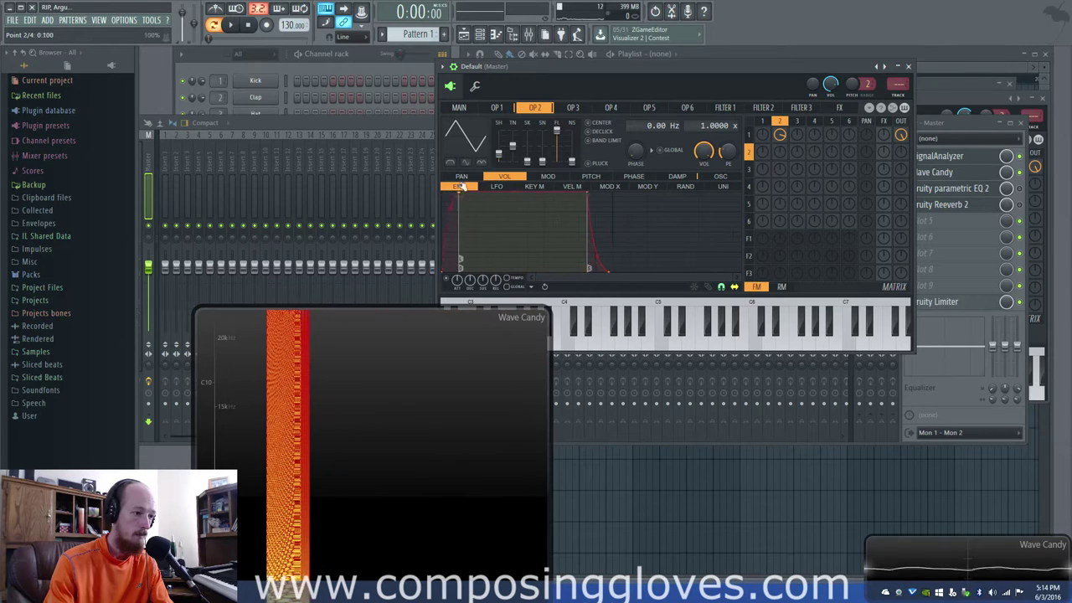
{"action": "right_click", "coordinate": [511, 215]}
{"action": "left_click_drag", "start_coordinate": [510, 216], "coordinate": [477, 276]}
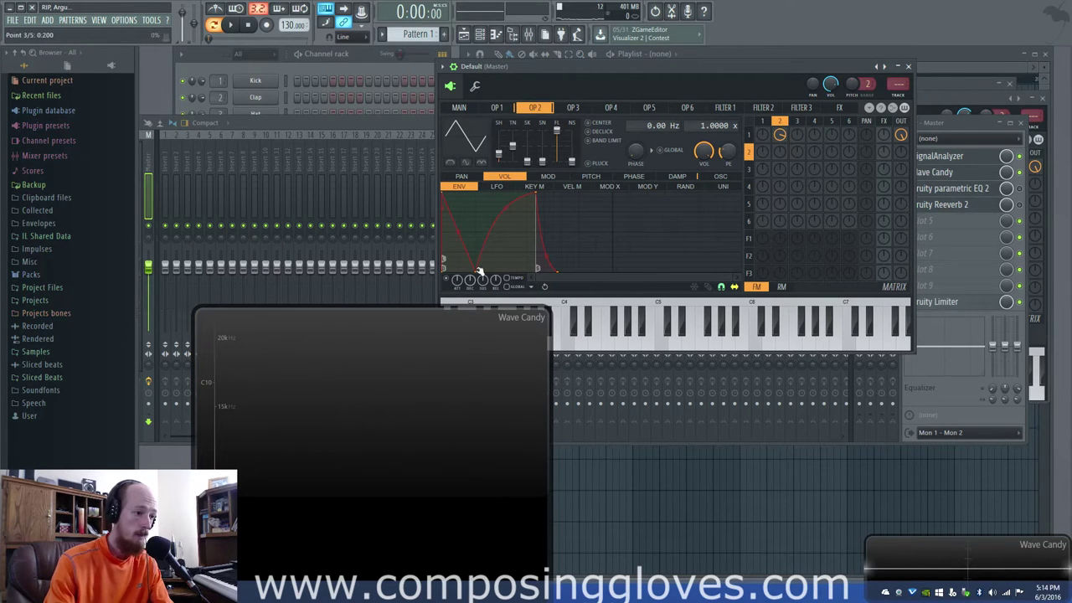
{"action": "left_click_drag", "start_coordinate": [479, 271], "coordinate": [461, 276]}
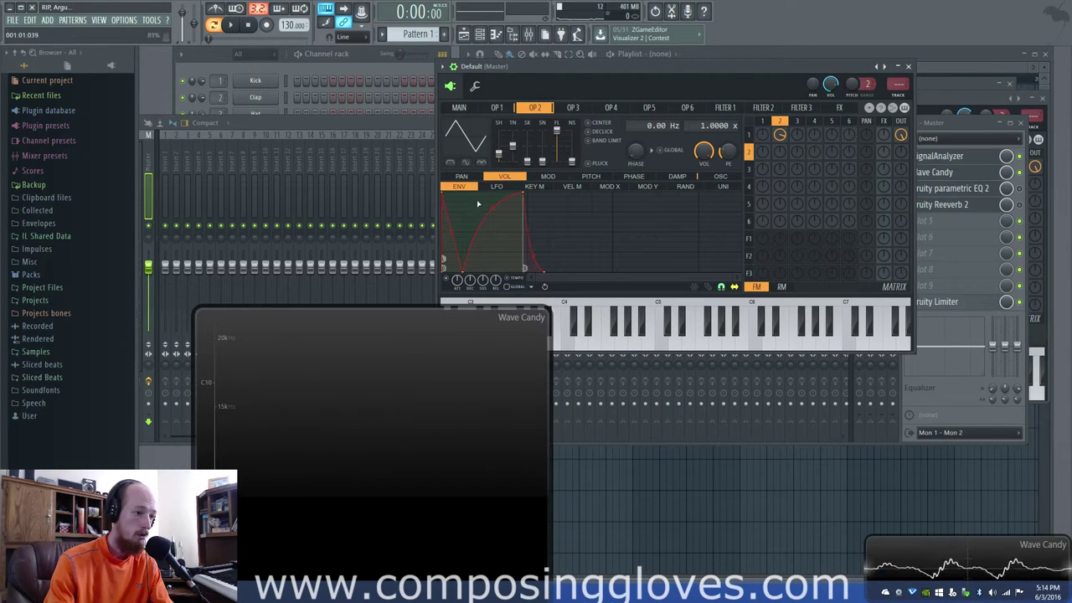
Extend operator 2's looped volume envelope into four equal, straight falling ramps that repeat like a downward saw.
{"action": "left_click_drag", "start_coordinate": [524, 195], "coordinate": [598, 196]}
{"action": "left_click_drag", "start_coordinate": [500, 198], "coordinate": [503, 188]}
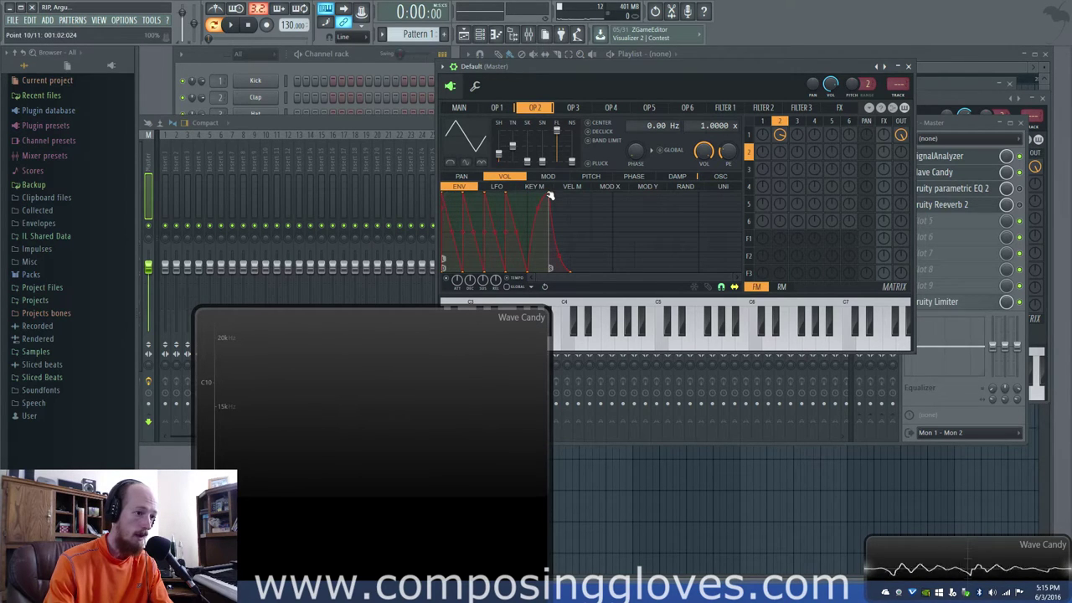
{"action": "left_click_drag", "start_coordinate": [551, 194], "coordinate": [531, 192]}
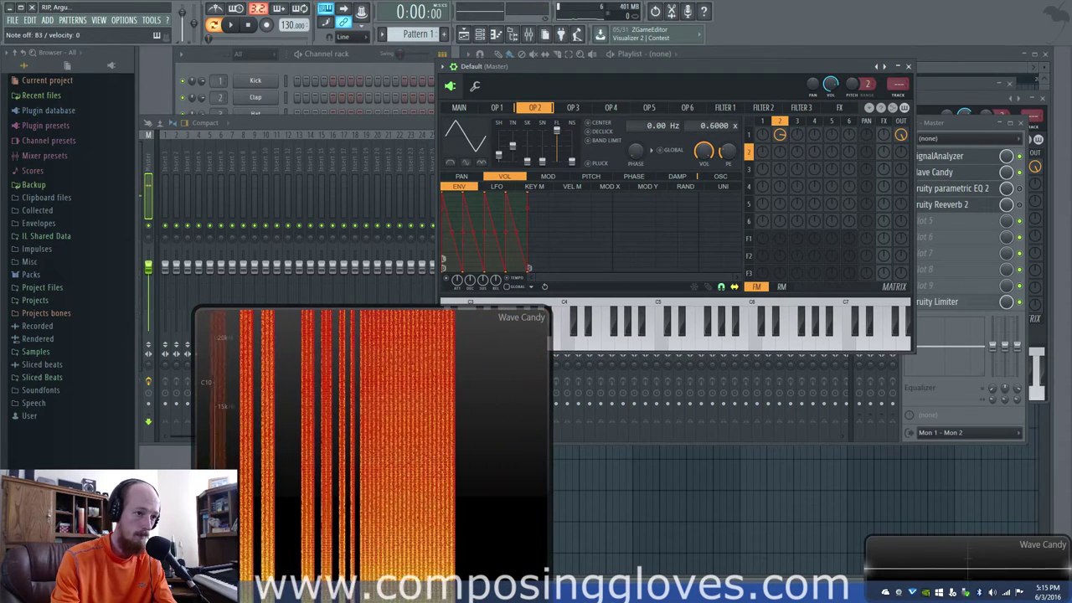
Have operator 3 frequency-modulate operator 2 at a 0.0011 ratio, and round off operator 1's saw waveform.
{"action": "left_click_drag", "start_coordinate": [797, 152], "coordinate": [797, 143]}
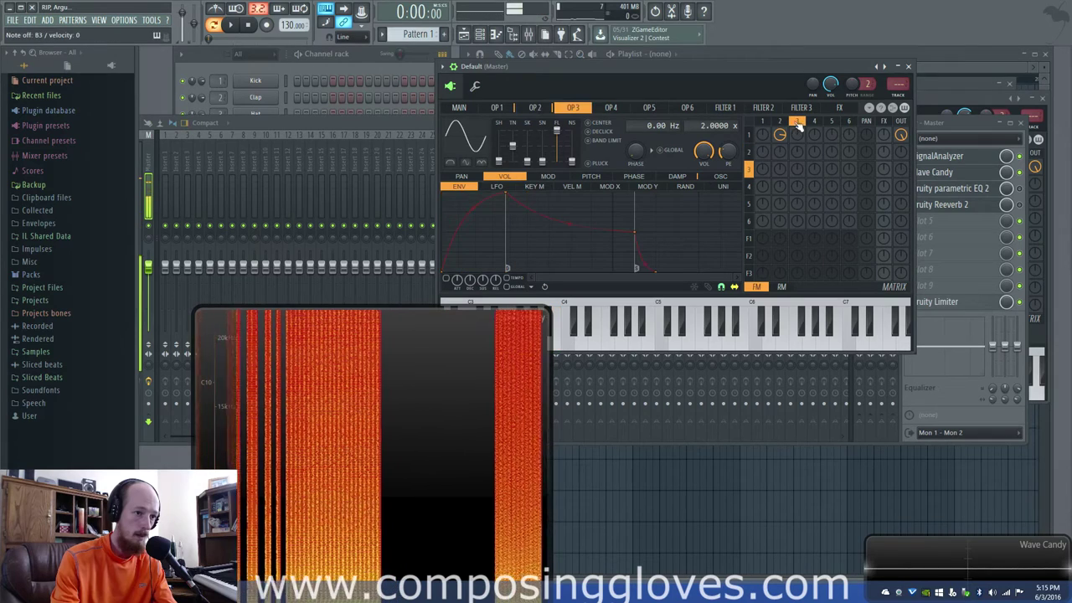
{"action": "left_click_drag", "start_coordinate": [704, 126], "coordinate": [723, 125]}
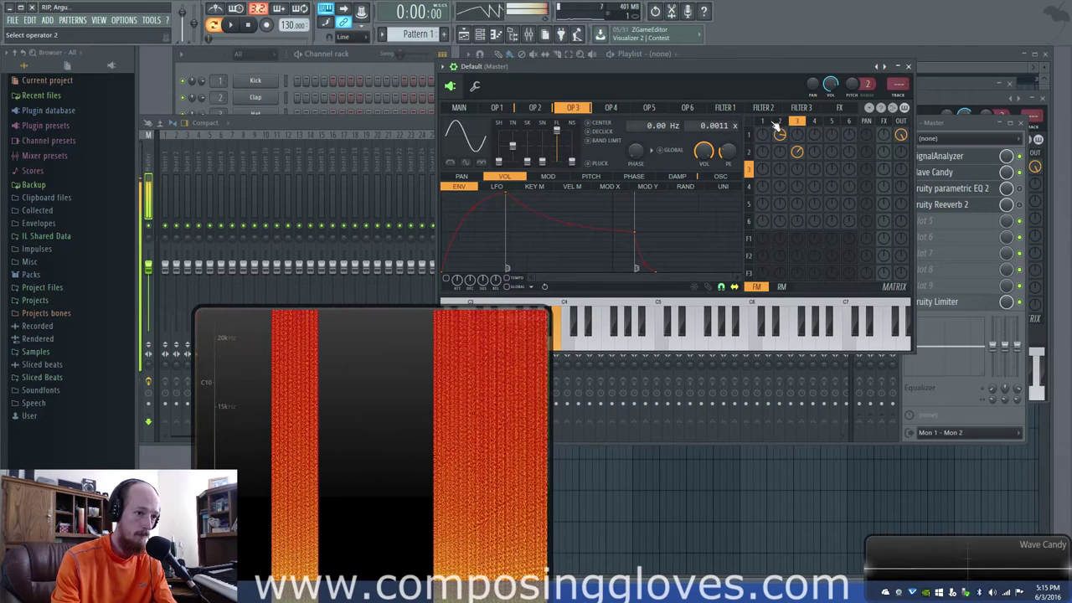
{"action": "left_click", "coordinate": [764, 122]}
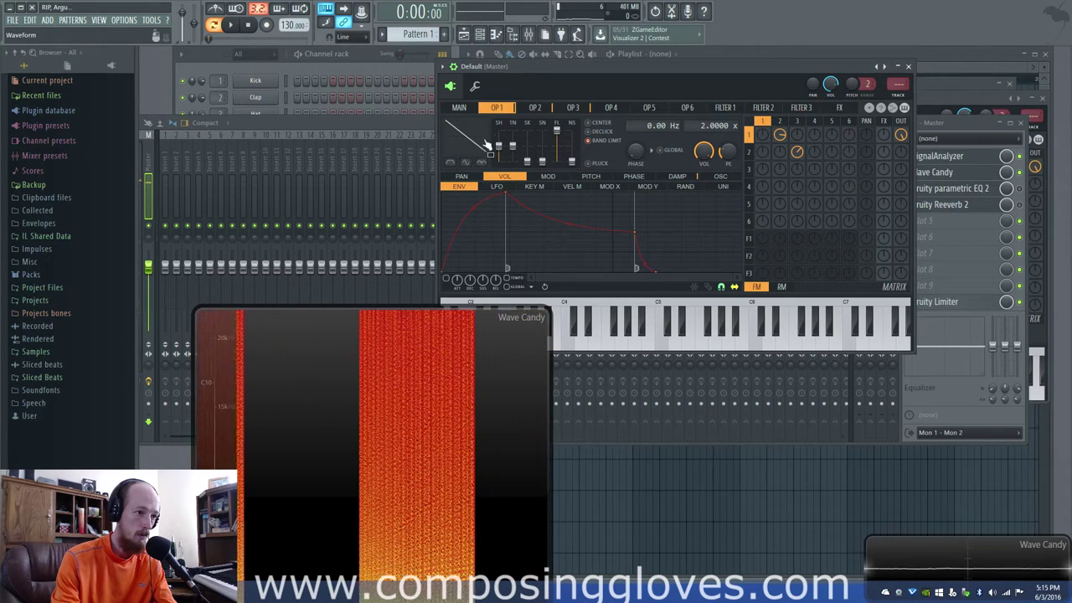
{"action": "left_click_drag", "start_coordinate": [490, 146], "coordinate": [506, 165]}
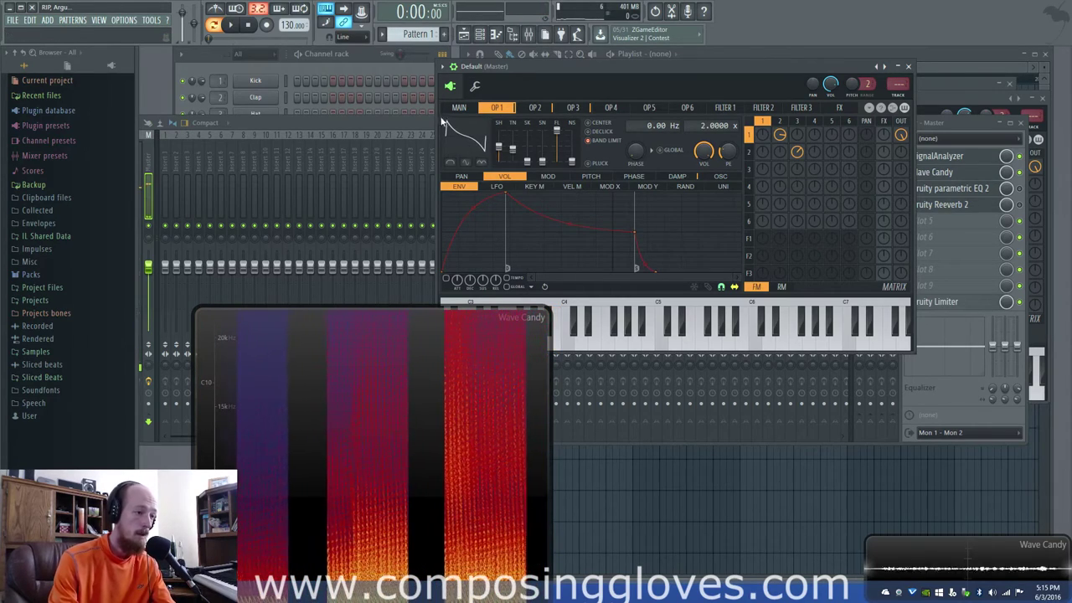
Set operator 2's frequency ratio to 0.5000 and switch the large Wave Candy display to its oscilloscope view.
{"action": "left_click", "coordinate": [534, 108]}
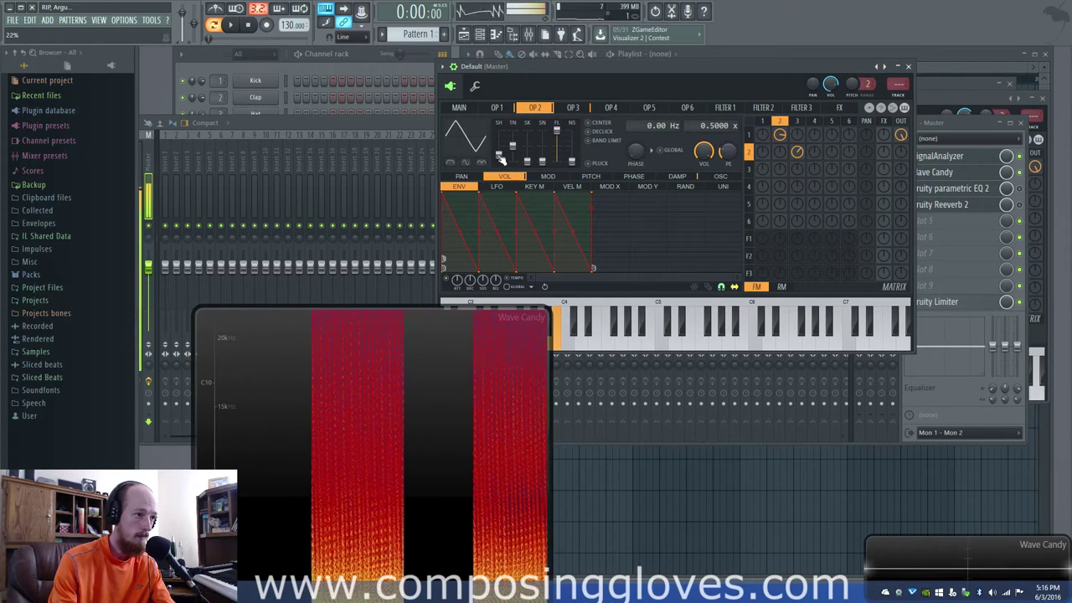
{"action": "left_click_drag", "start_coordinate": [343, 306], "coordinate": [335, 345]}
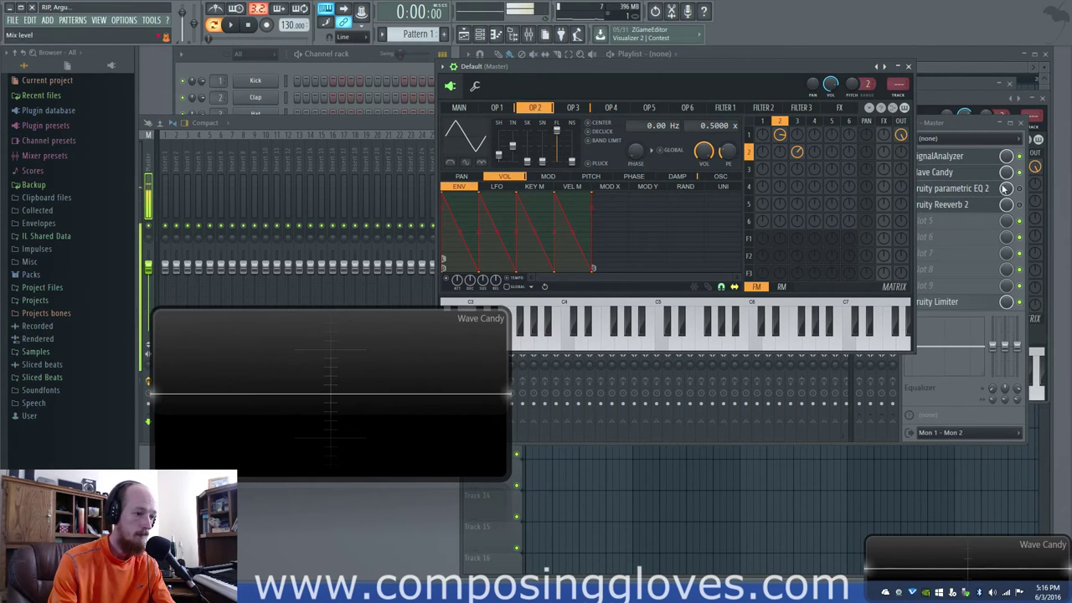
Have operator 4 frequency-modulate operator 1.
{"action": "left_click", "coordinate": [816, 122]}
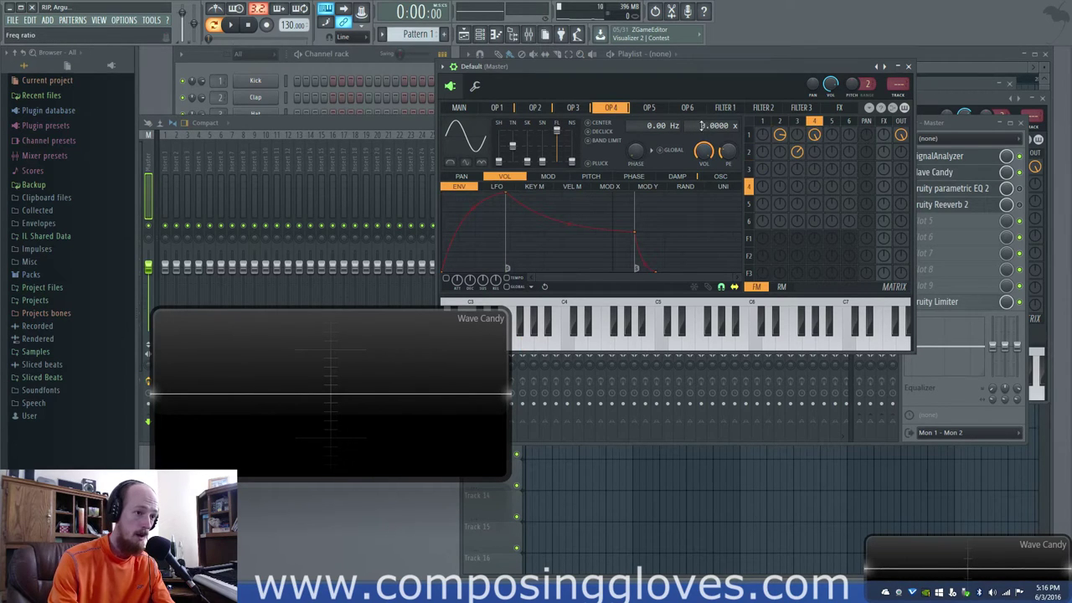
{"action": "left_click", "coordinate": [801, 122]}
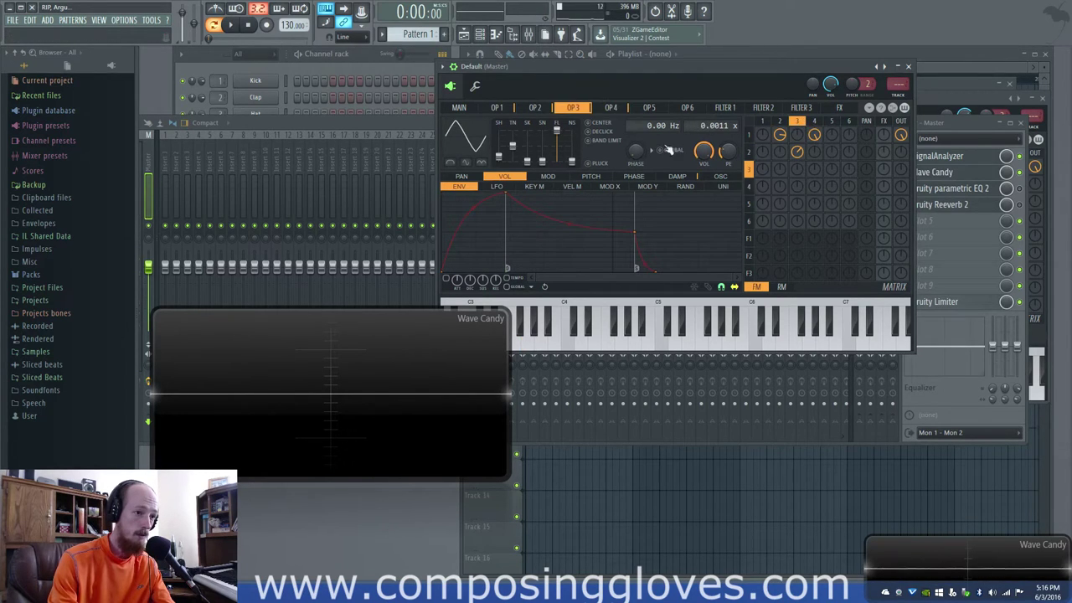
{"action": "left_click", "coordinate": [814, 121]}
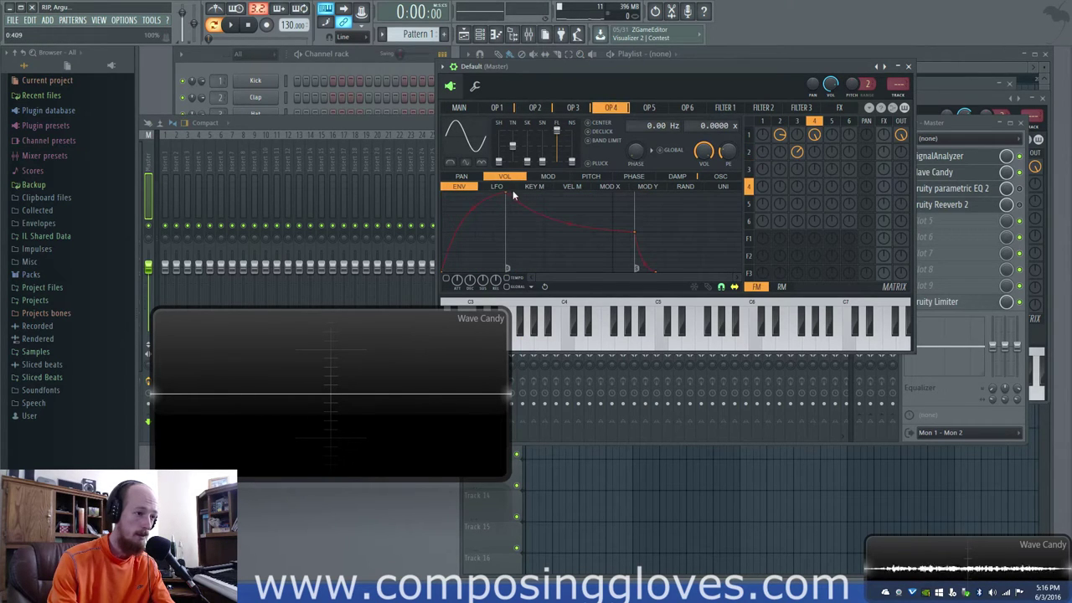
Copy operator 2's looping volume envelope onto operator 4, and set operator 4's frequency ratio to 12.0000.
{"action": "left_click", "coordinate": [497, 107]}
{"action": "left_click", "coordinate": [535, 107]}
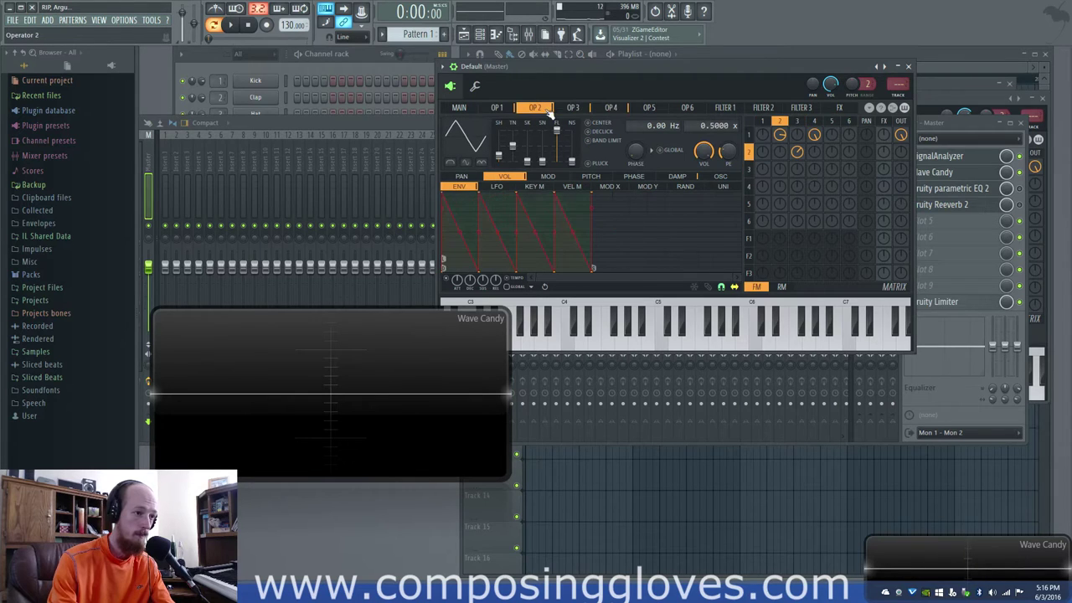
{"action": "left_click", "coordinate": [533, 287]}
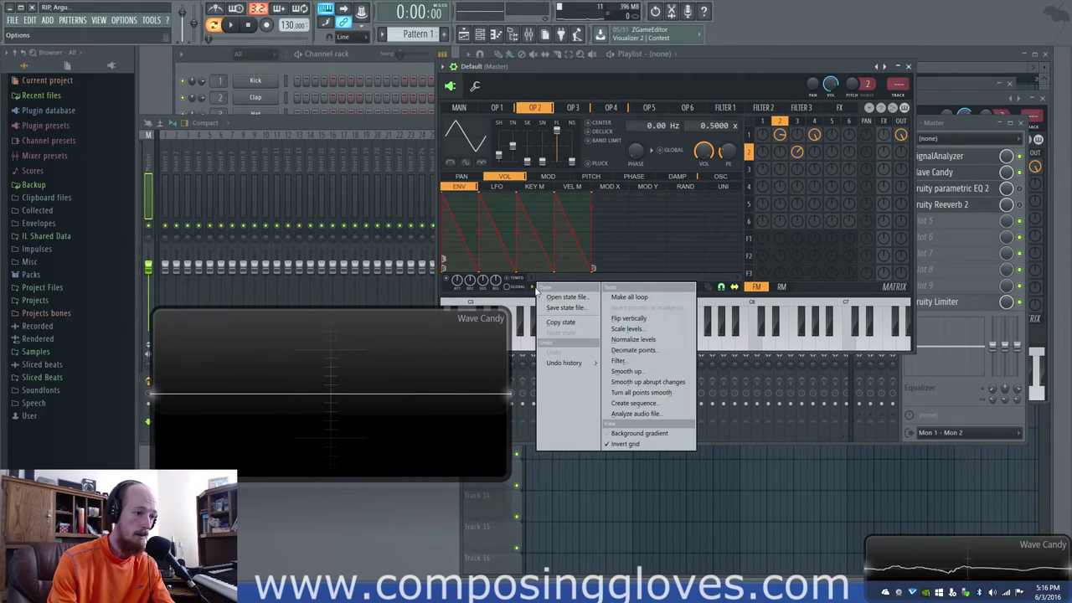
{"action": "left_click", "coordinate": [569, 323]}
{"action": "left_click", "coordinate": [611, 112]}
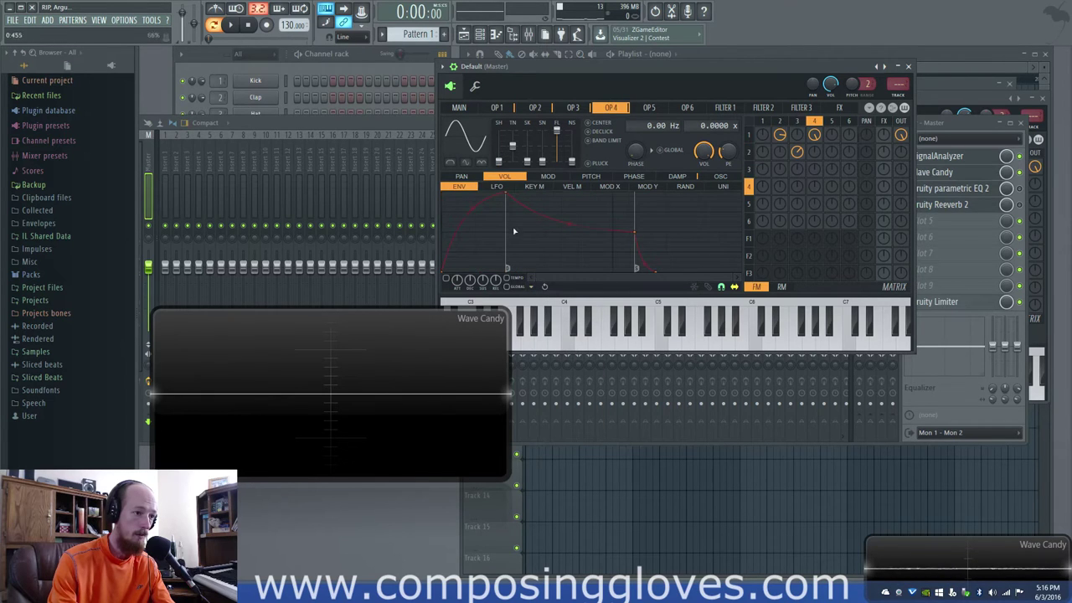
{"action": "left_click", "coordinate": [533, 287]}
{"action": "left_click", "coordinate": [591, 334]}
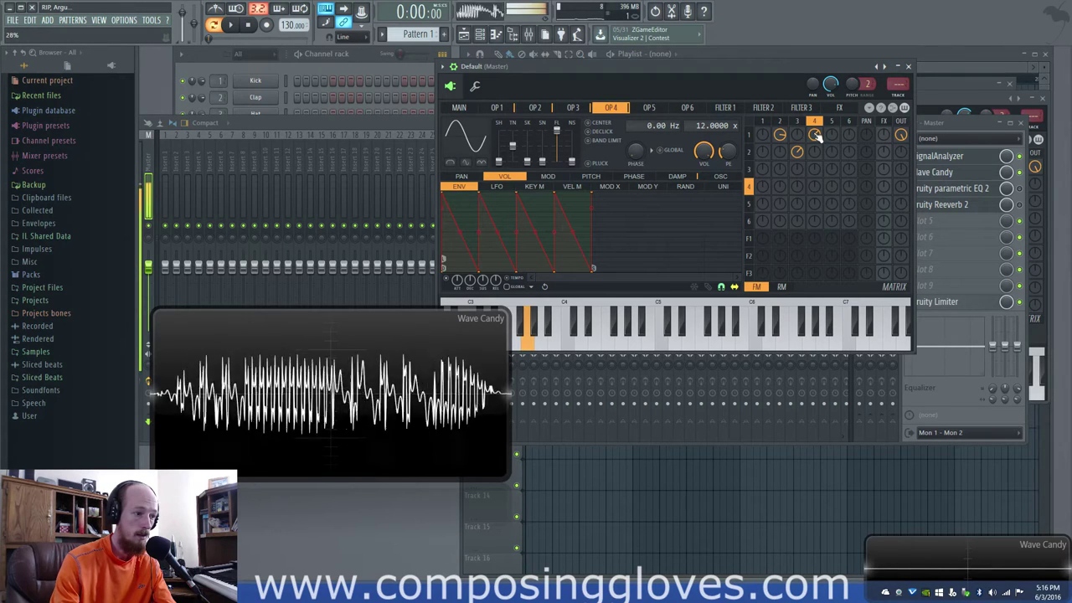
Add the 8th harmonic at about 27% to operator 2's oscillator and skew its triangle shape slightly toward a saw.
{"action": "left_click", "coordinate": [780, 122]}
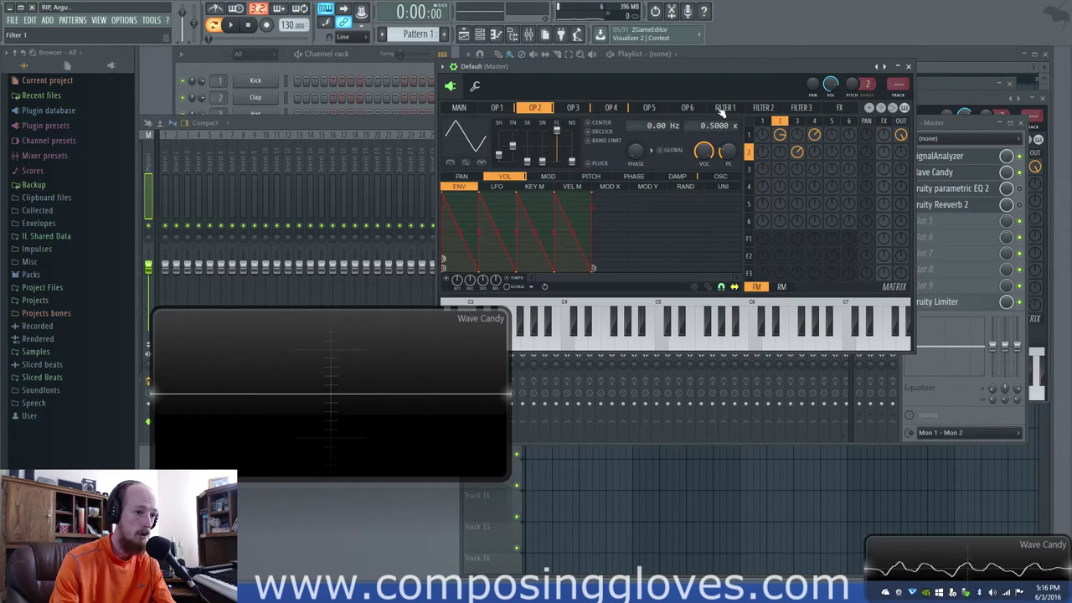
{"action": "left_click", "coordinate": [546, 176]}
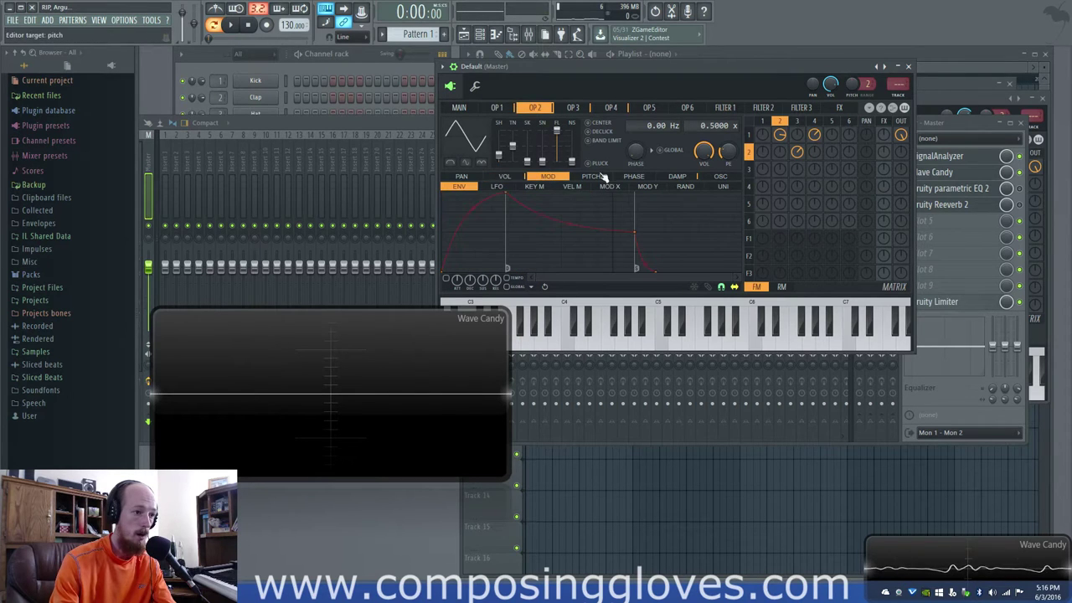
{"action": "left_click", "coordinate": [722, 176]}
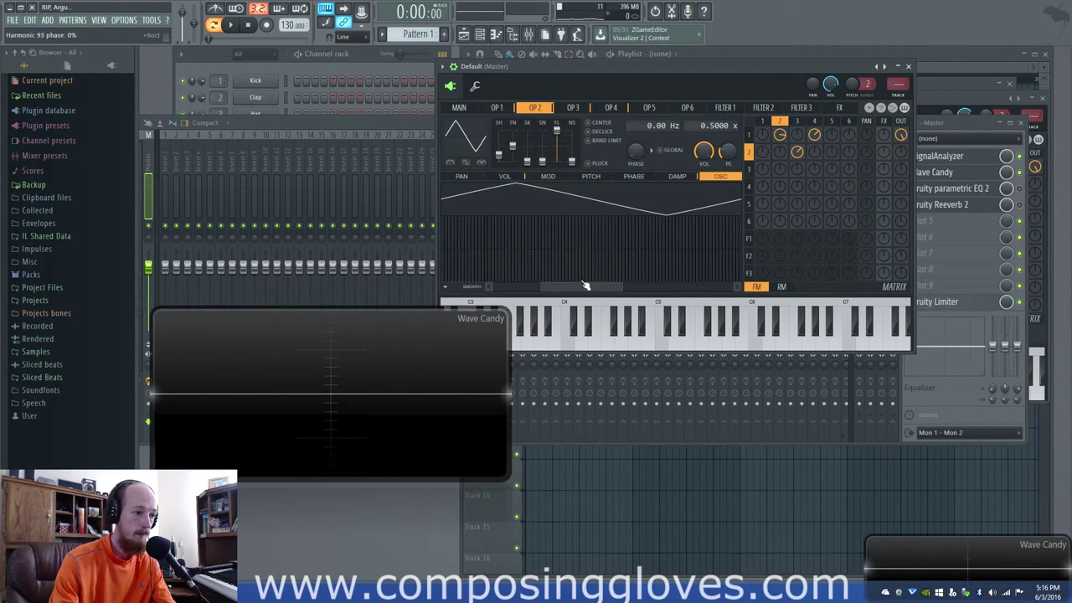
{"action": "left_click_drag", "start_coordinate": [586, 286], "coordinate": [470, 266]}
{"action": "left_click", "coordinate": [470, 241]}
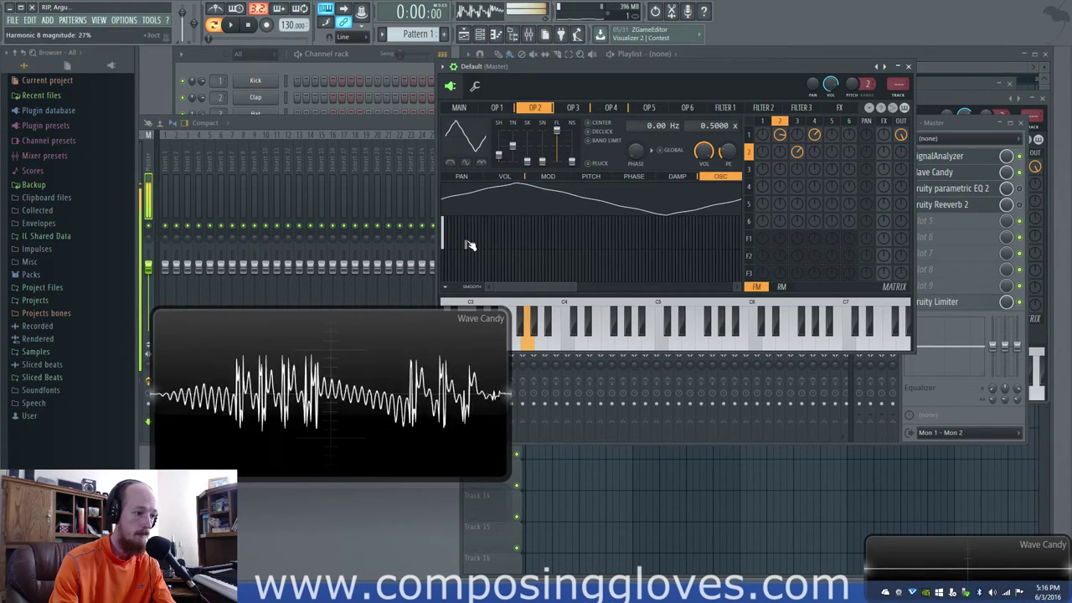
{"action": "left_click_drag", "start_coordinate": [470, 233], "coordinate": [466, 243]}
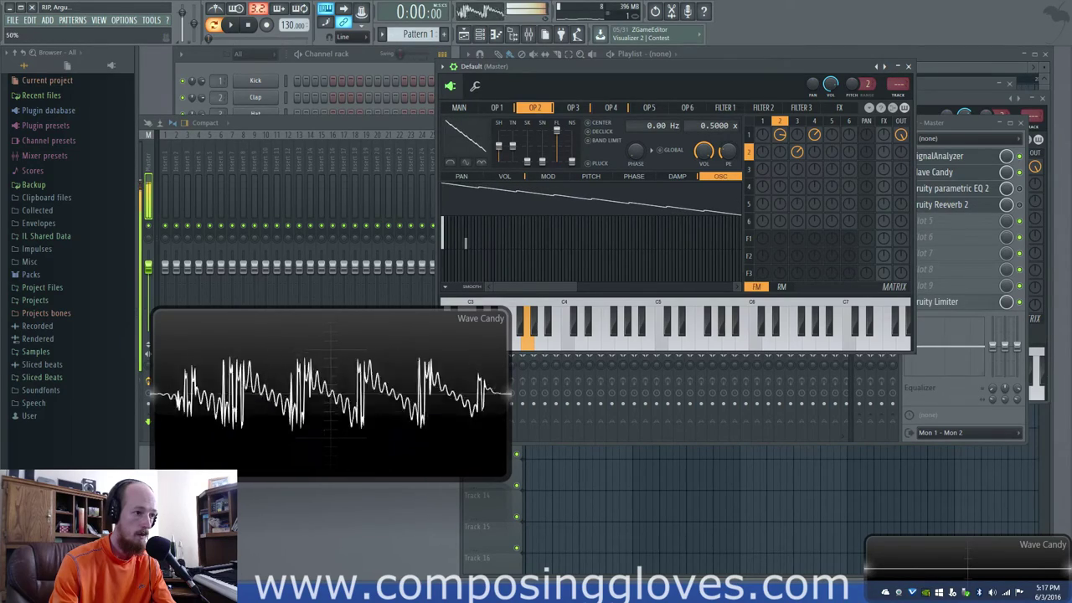
{"action": "left_click_drag", "start_coordinate": [499, 148], "coordinate": [501, 158]}
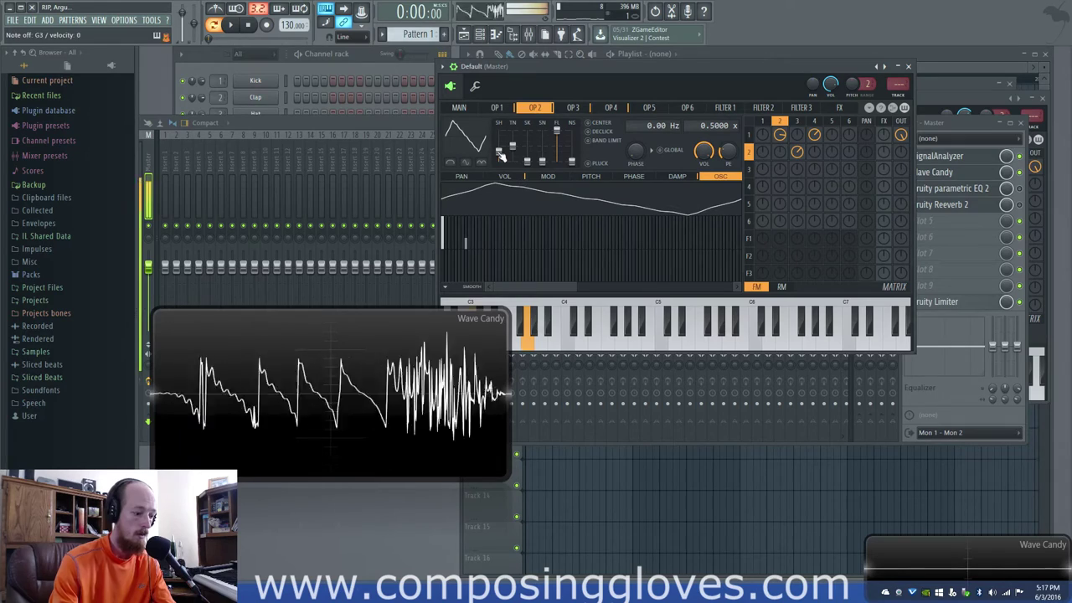
Change operator 1's waveform to a plain triangle with the shape amount at 22%.
{"action": "left_click", "coordinate": [497, 107]}
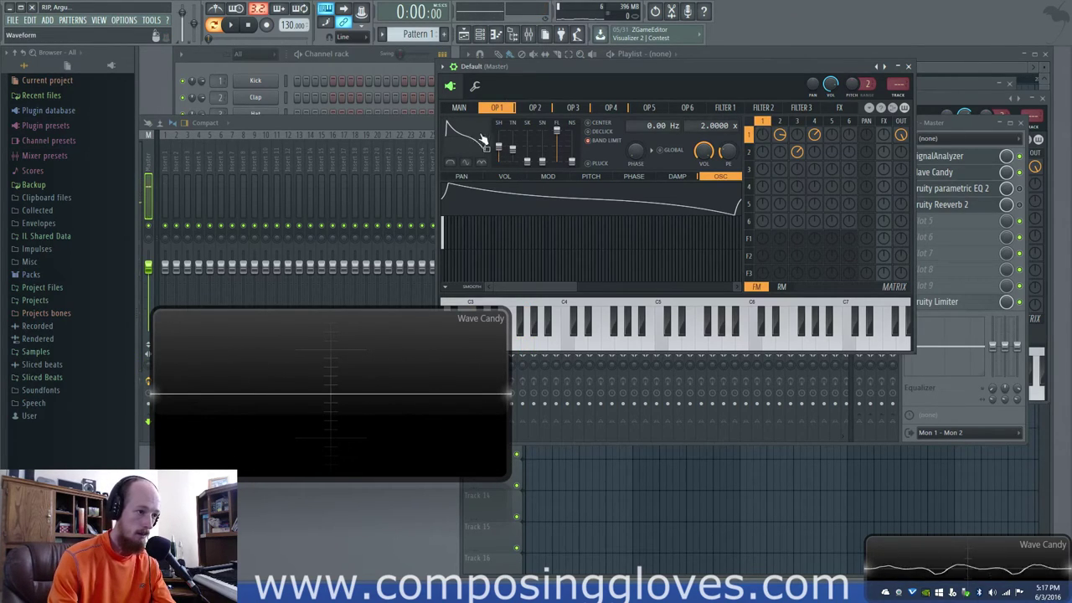
{"action": "left_click_drag", "start_coordinate": [483, 138], "coordinate": [483, 105]}
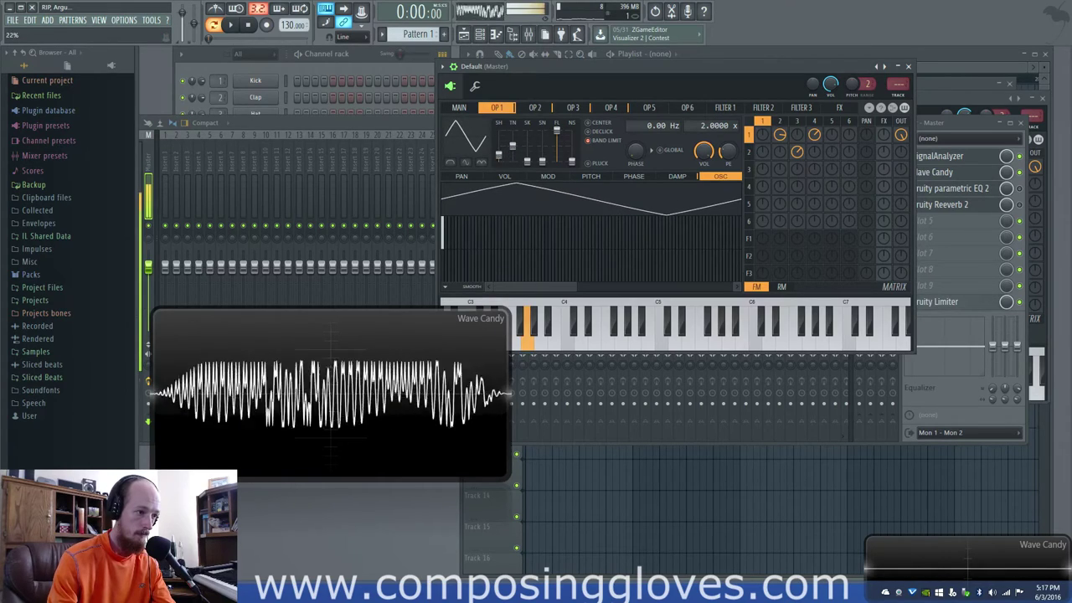
Try the Even waveform modifier and the one beside it on operator 1, and restore the unmodified triangle.
{"action": "left_click", "coordinate": [467, 162]}
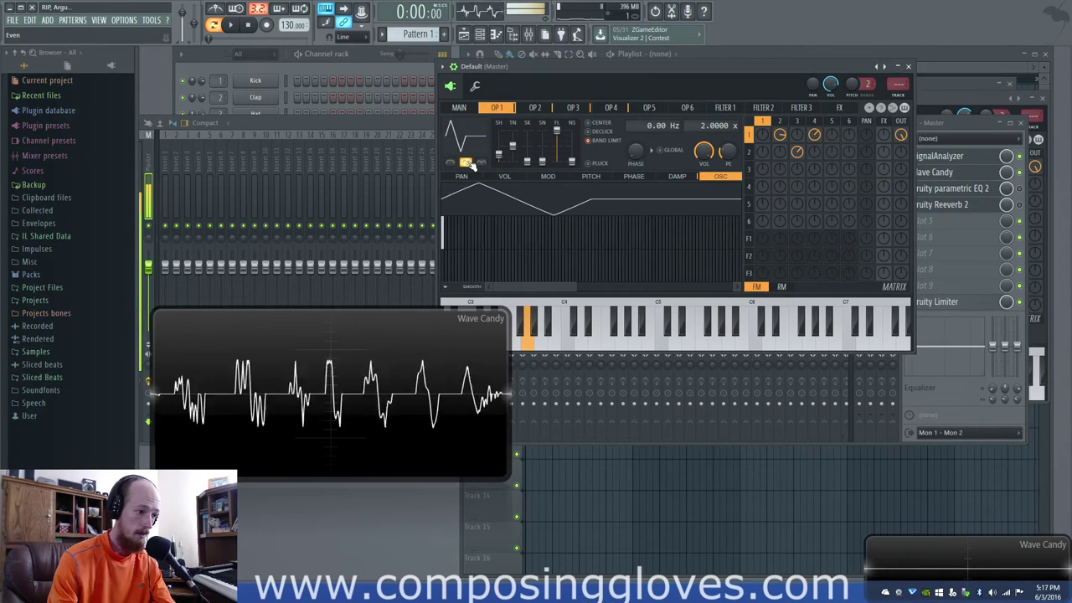
{"action": "left_click", "coordinate": [450, 162]}
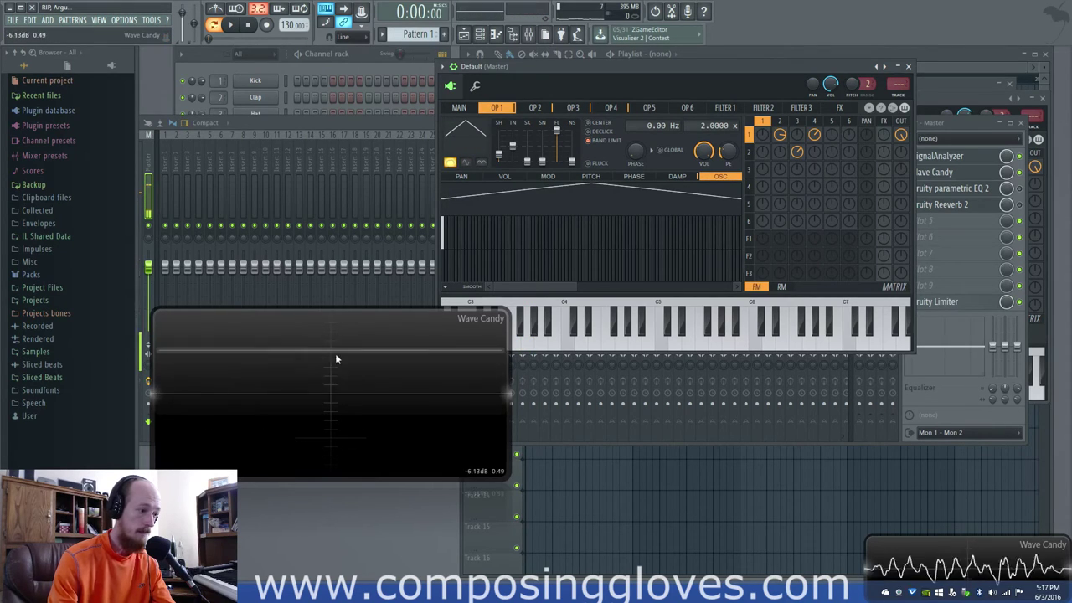
{"action": "left_click", "coordinate": [448, 164]}
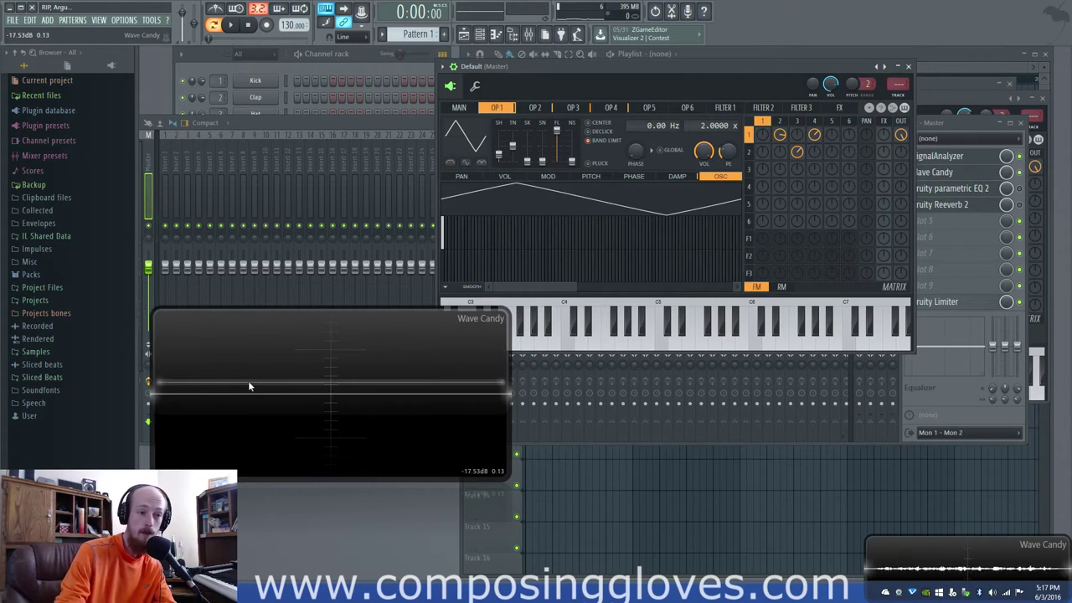
Check operators 2 to 4 and set operator 3's frequency offset to 15.00 Hz.
{"action": "left_click", "coordinate": [534, 107]}
{"action": "left_click", "coordinate": [568, 108]}
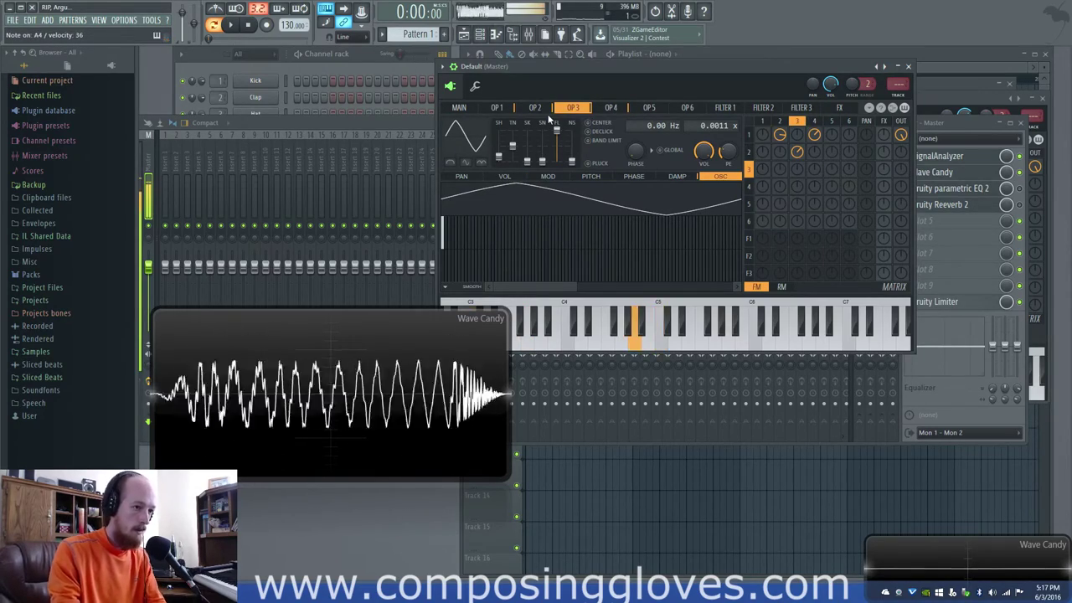
{"action": "left_click", "coordinate": [612, 108]}
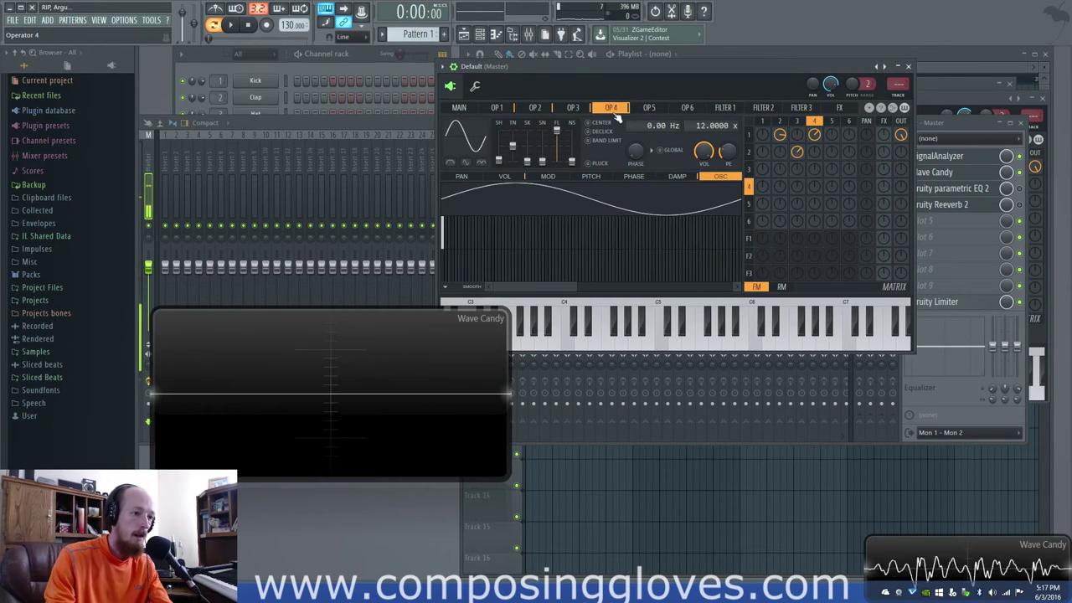
{"action": "left_click", "coordinate": [576, 110]}
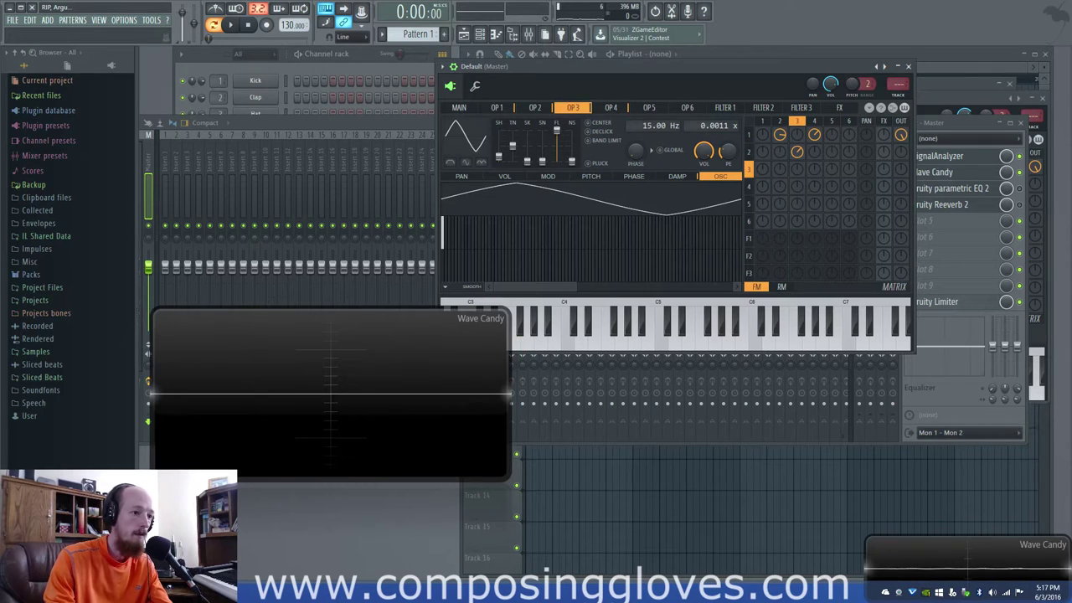
{"action": "left_click", "coordinate": [534, 110]}
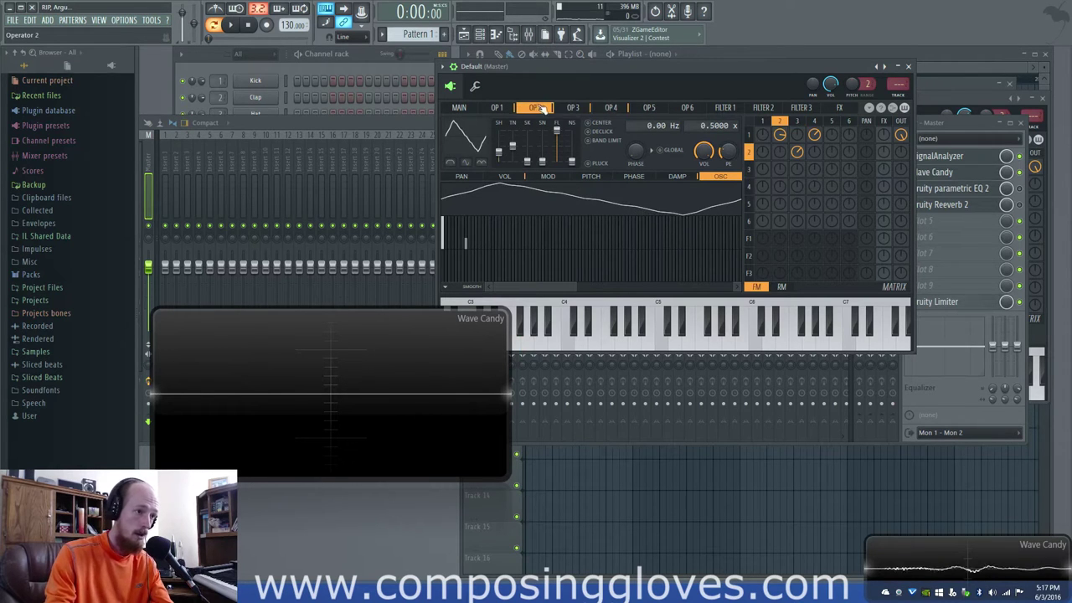
{"action": "scroll", "coordinate": [541, 110], "scroll_direction": "down", "scroll_amount": 1}
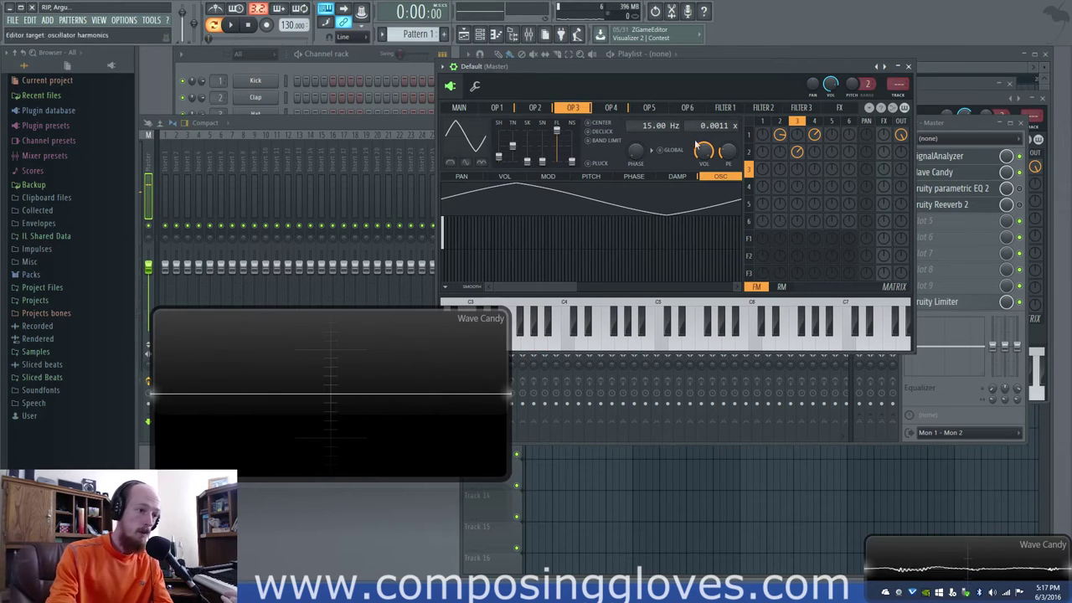
{"action": "left_click", "coordinate": [775, 129]}
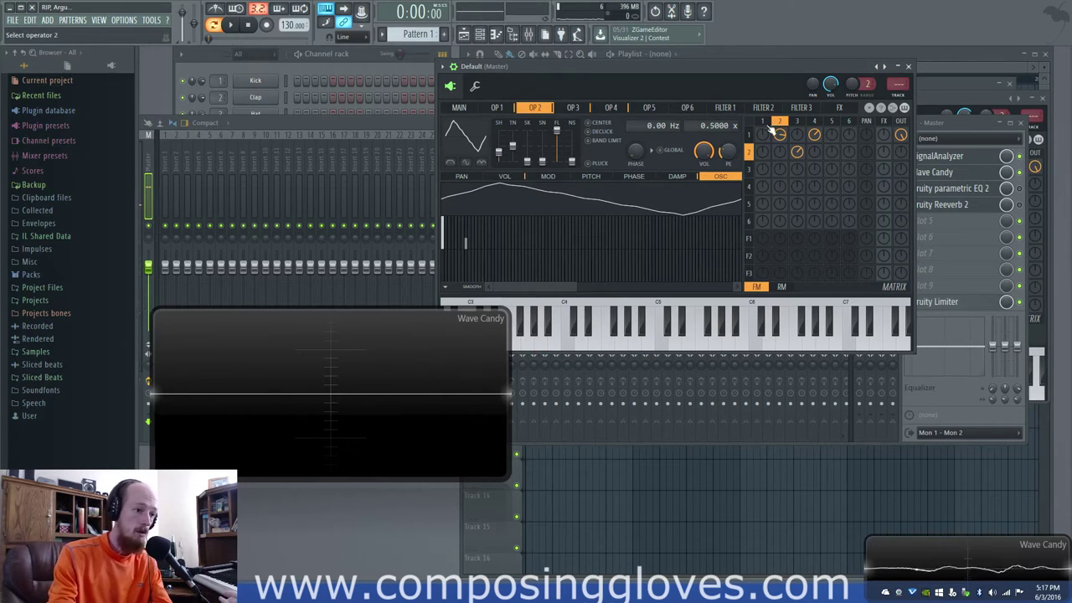
{"action": "left_click", "coordinate": [502, 109]}
{"action": "left_click", "coordinate": [462, 109]}
{"action": "left_click", "coordinate": [535, 109]}
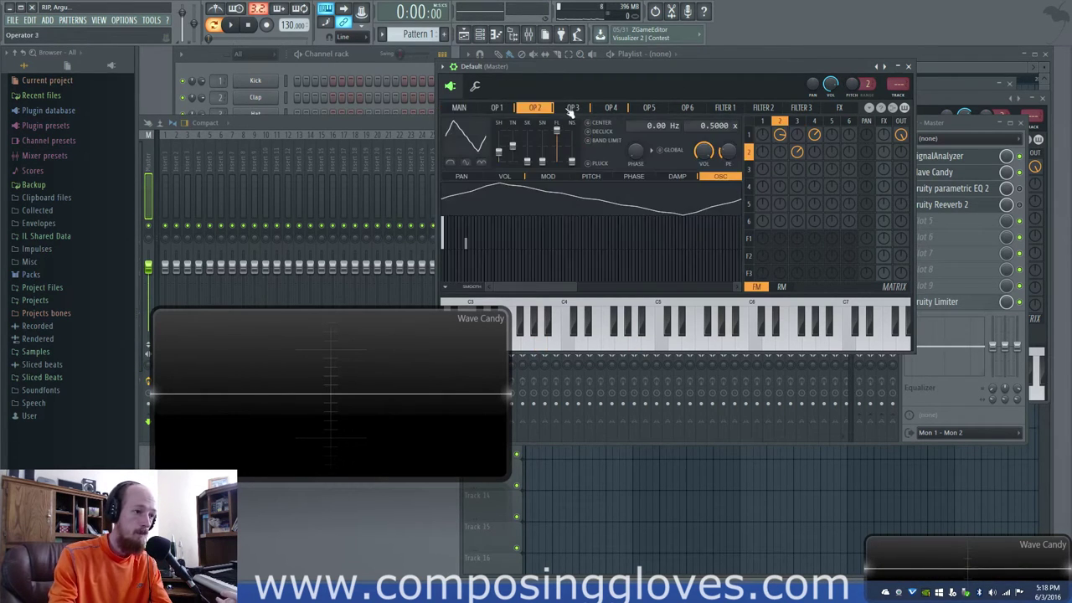
{"action": "left_click", "coordinate": [572, 109]}
{"action": "left_click", "coordinate": [539, 109]}
{"action": "left_click", "coordinate": [503, 109]}
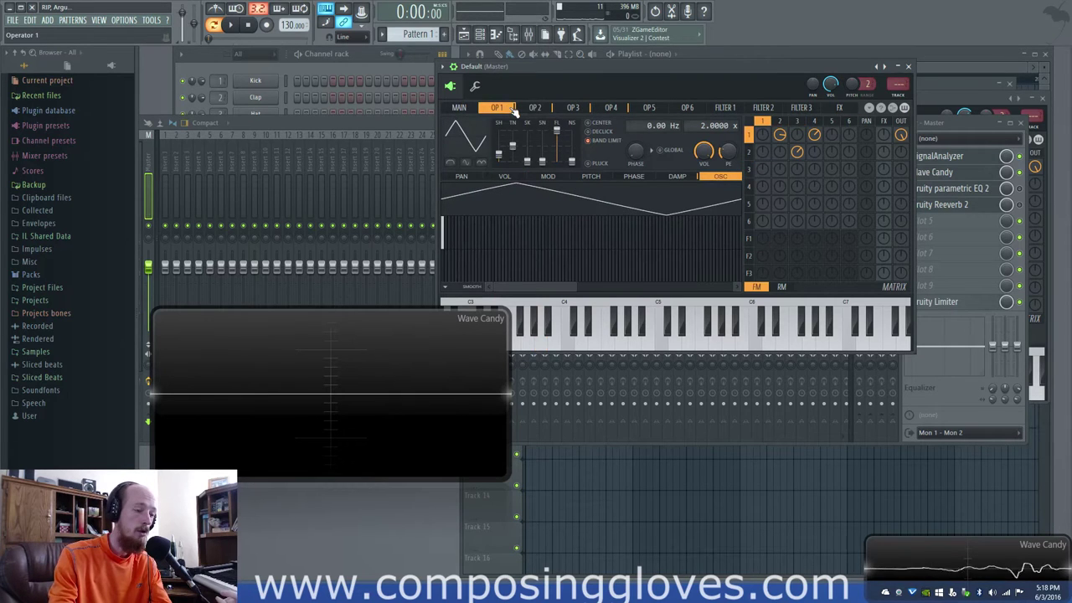
Add an FM8 channel to the channel rack and arrange its window clear of the Wave Candy display.
{"action": "left_click", "coordinate": [267, 64]}
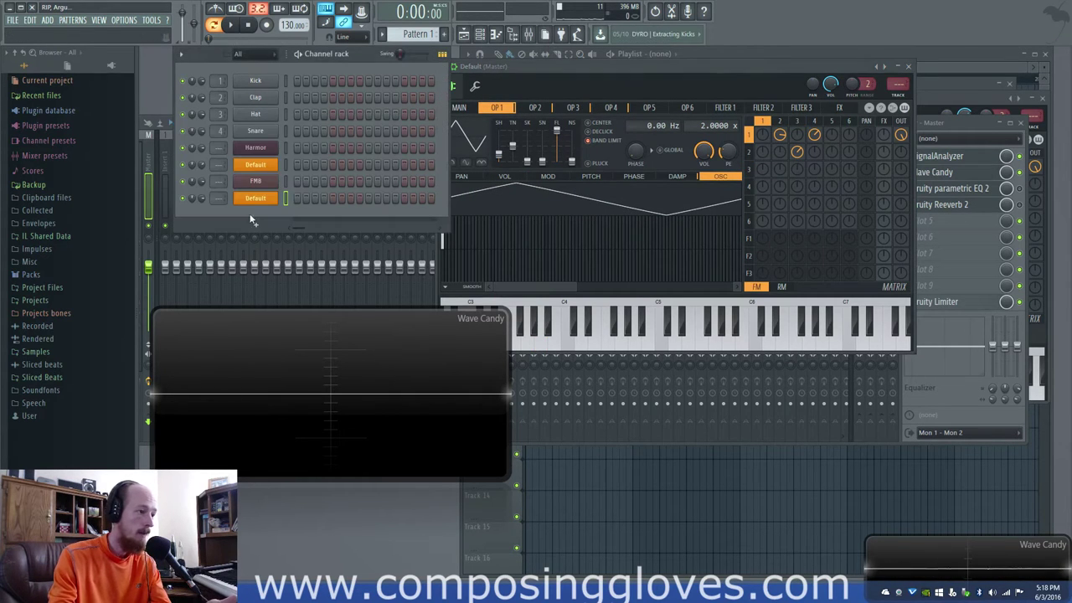
{"action": "left_click", "coordinate": [247, 222]}
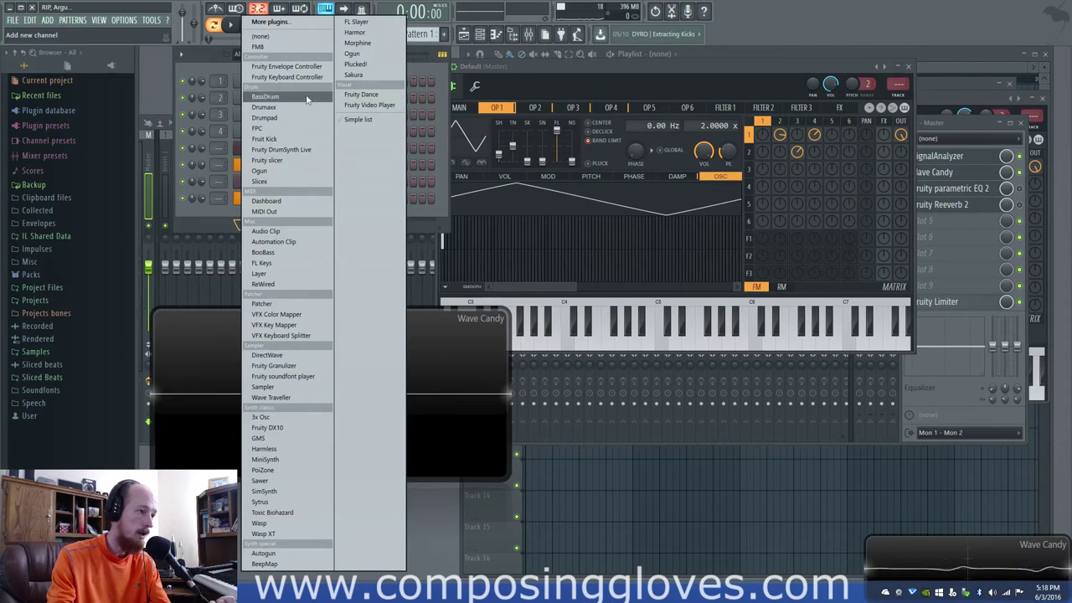
{"action": "left_click", "coordinate": [299, 49]}
{"action": "left_click_drag", "start_coordinate": [413, 176], "coordinate": [677, 93]}
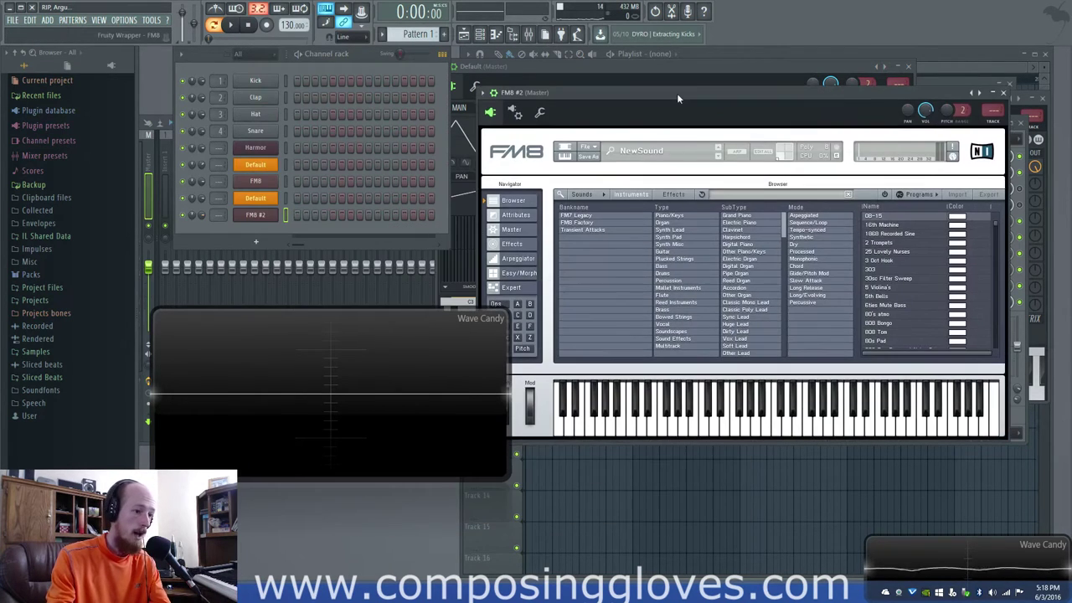
{"action": "left_click_drag", "start_coordinate": [373, 391], "coordinate": [377, 562]}
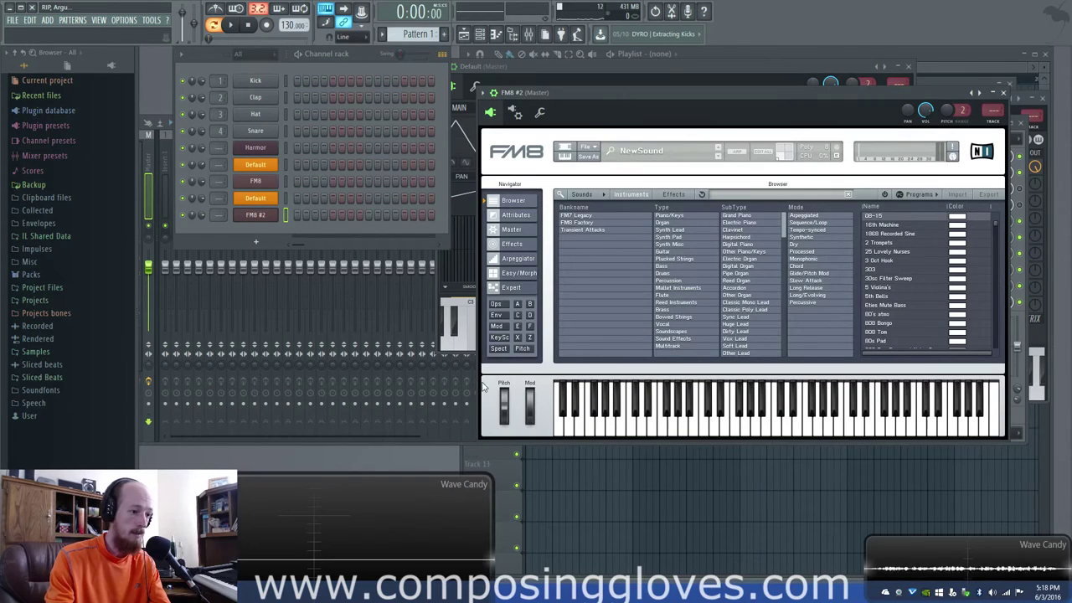
Shape operator B's envelope in FM8 as a tempo-synced curve that falls to zero and rises back toward full level.
{"action": "left_click", "coordinate": [503, 305]}
{"action": "left_click", "coordinate": [530, 304]}
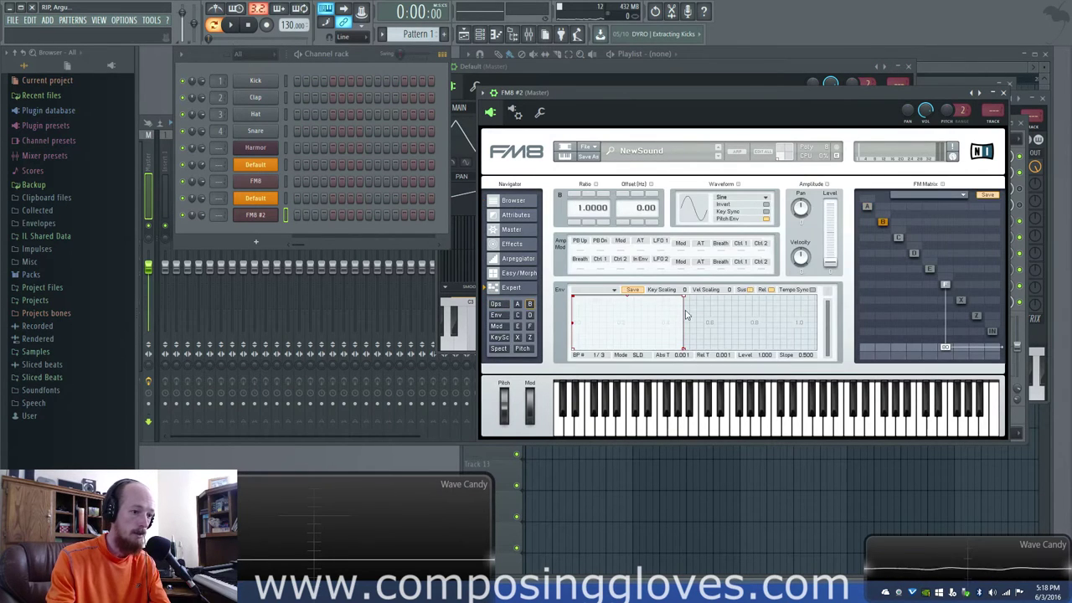
{"action": "left_click_drag", "start_coordinate": [620, 321], "coordinate": [675, 372]}
{"action": "left_click_drag", "start_coordinate": [594, 340], "coordinate": [658, 349]}
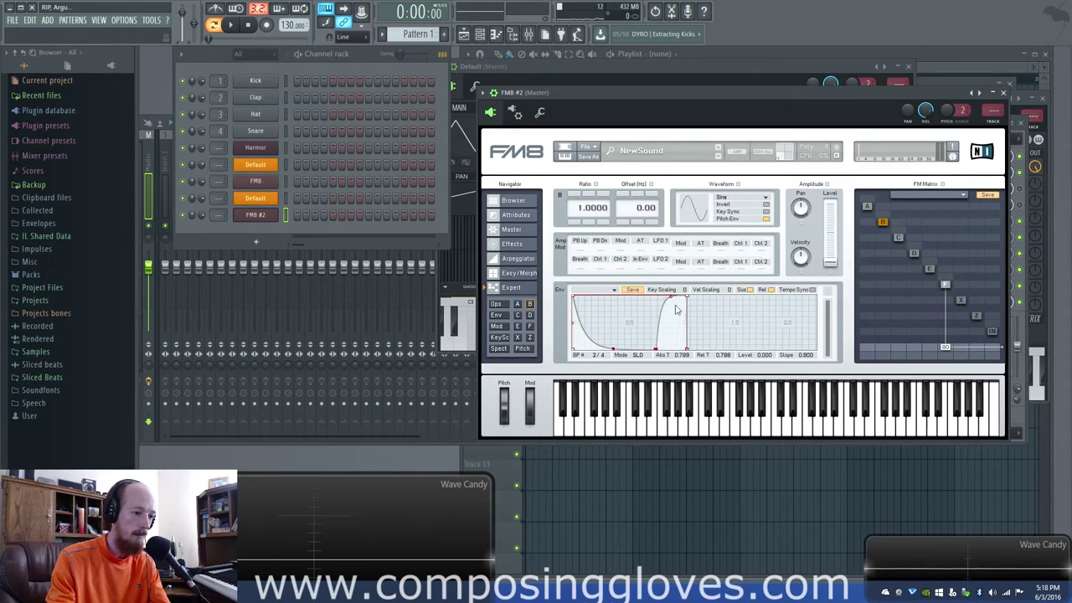
{"action": "left_click_drag", "start_coordinate": [675, 302], "coordinate": [750, 299]}
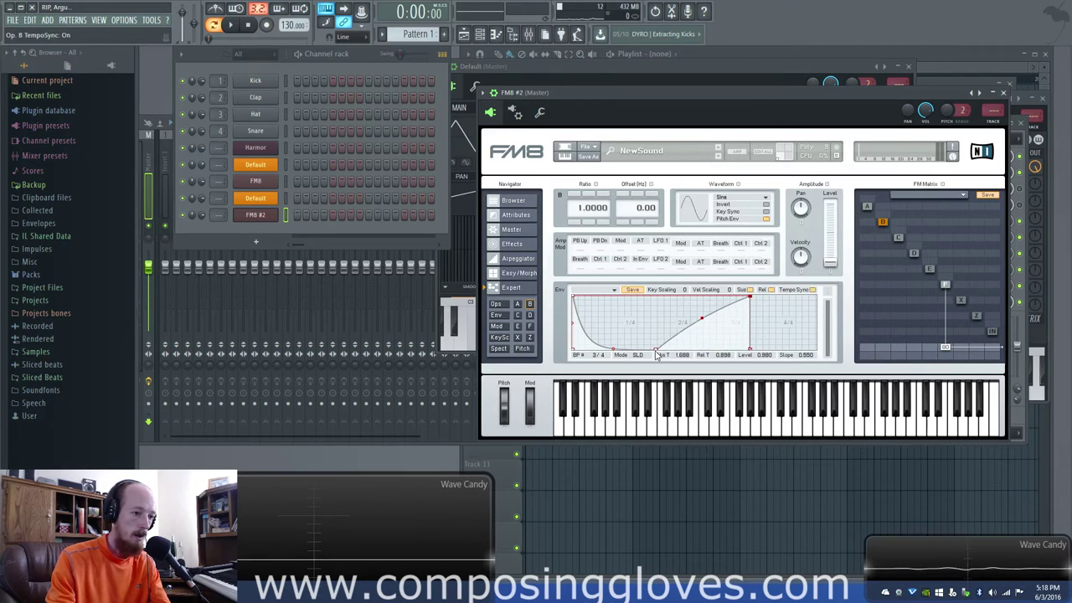
{"action": "left_click_drag", "start_coordinate": [658, 351], "coordinate": [615, 329]}
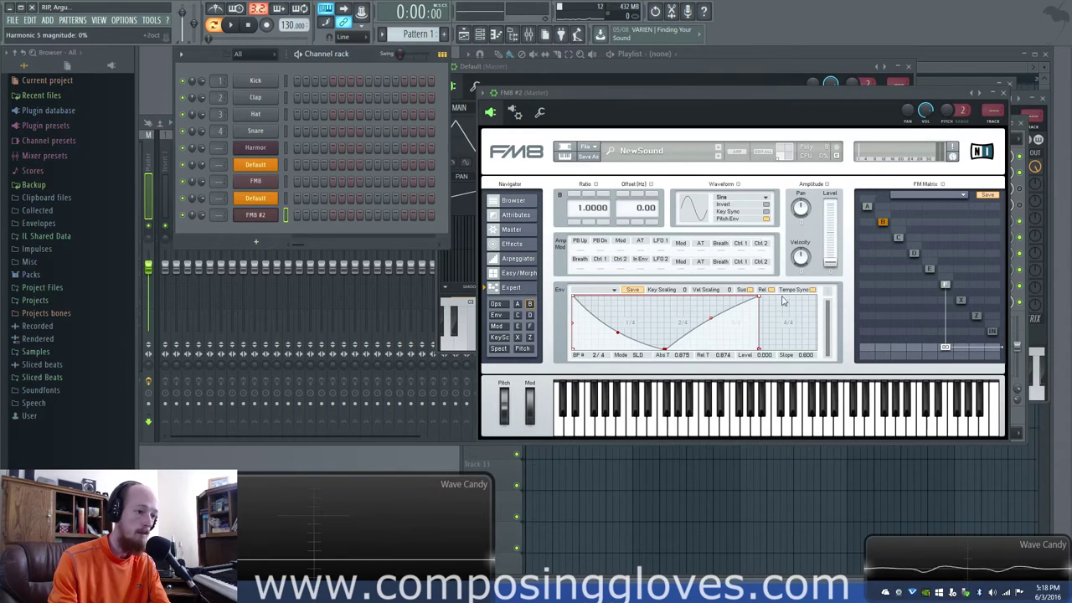
Add a new Sytrus channel to the channel rack and place its window over the mixer.
{"action": "left_click", "coordinate": [255, 251]}
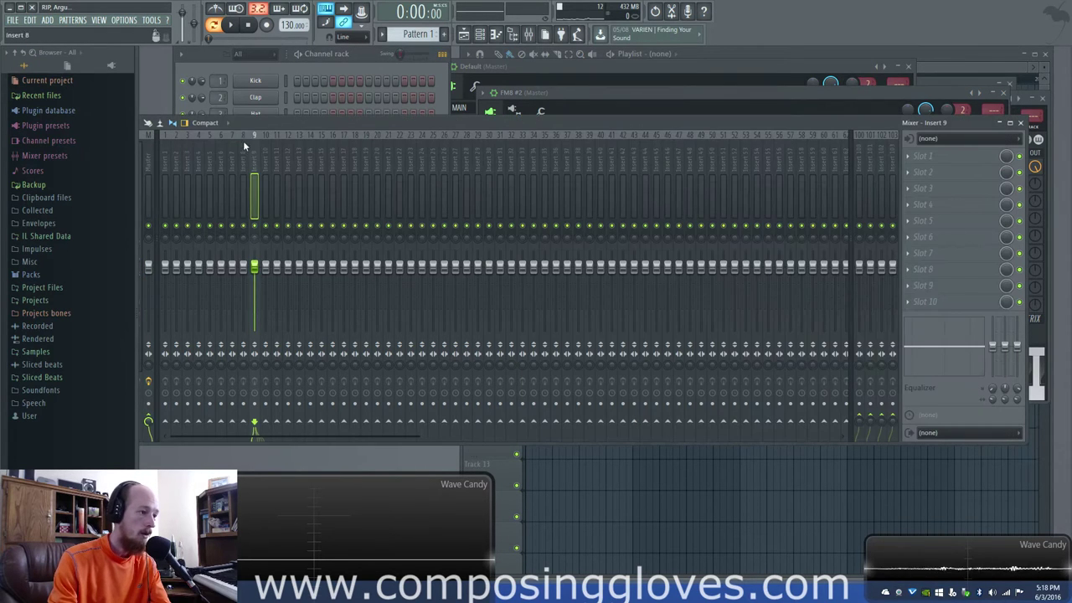
{"action": "left_click", "coordinate": [243, 67]}
{"action": "left_click", "coordinate": [253, 243]}
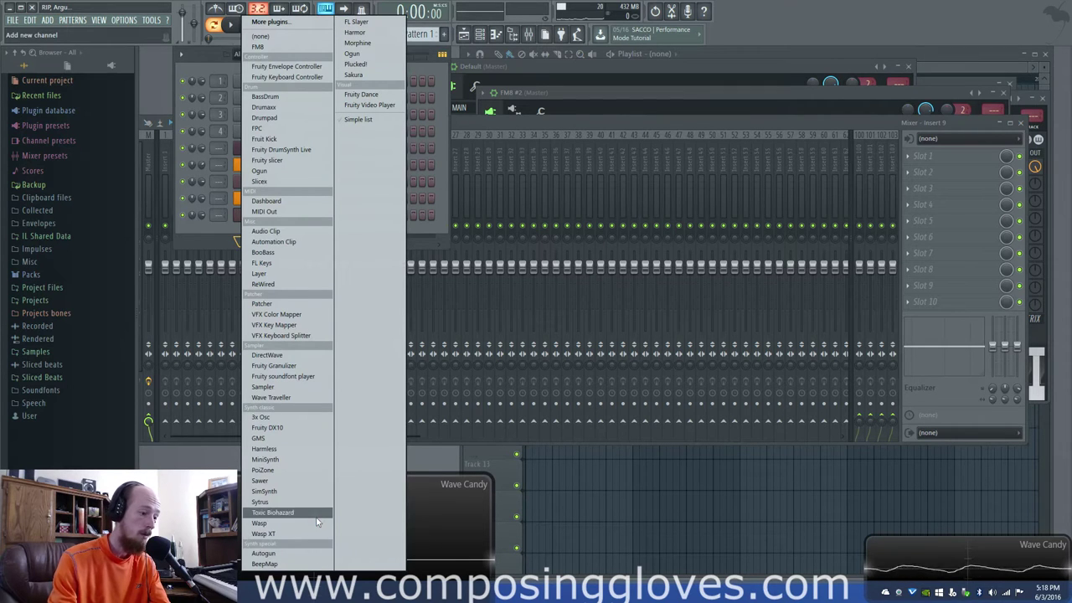
{"action": "left_click", "coordinate": [293, 501]}
{"action": "left_click_drag", "start_coordinate": [484, 200], "coordinate": [573, 121]}
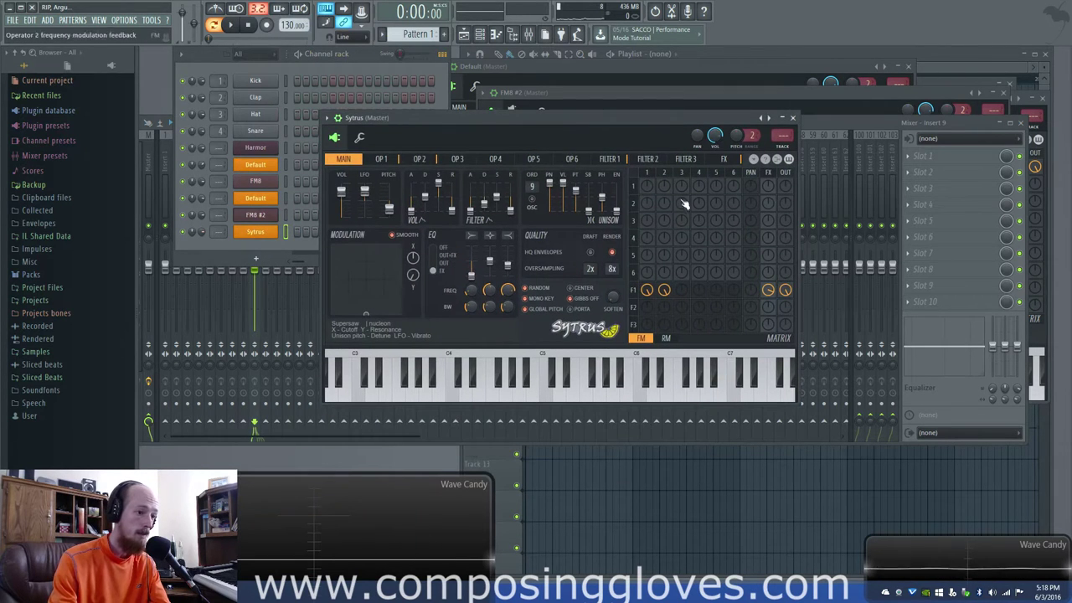
Load the Default preset into the new Sytrus, with operator 1's volume LFO in view.
{"action": "left_click", "coordinate": [650, 173]}
{"action": "left_click", "coordinate": [382, 239]}
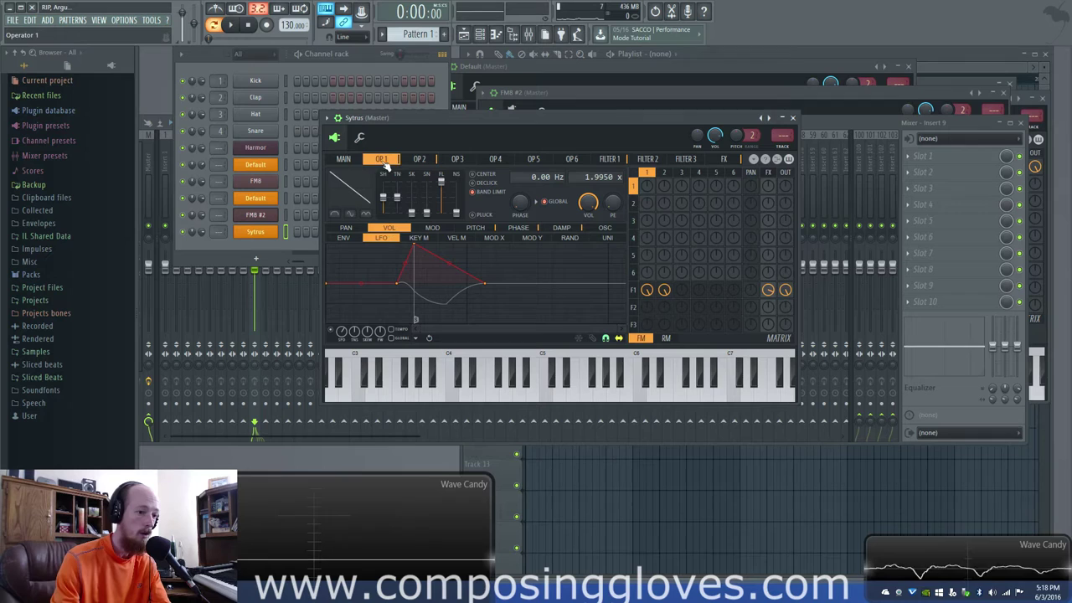
{"action": "left_click", "coordinate": [765, 118]}
{"action": "left_click", "coordinate": [781, 379]}
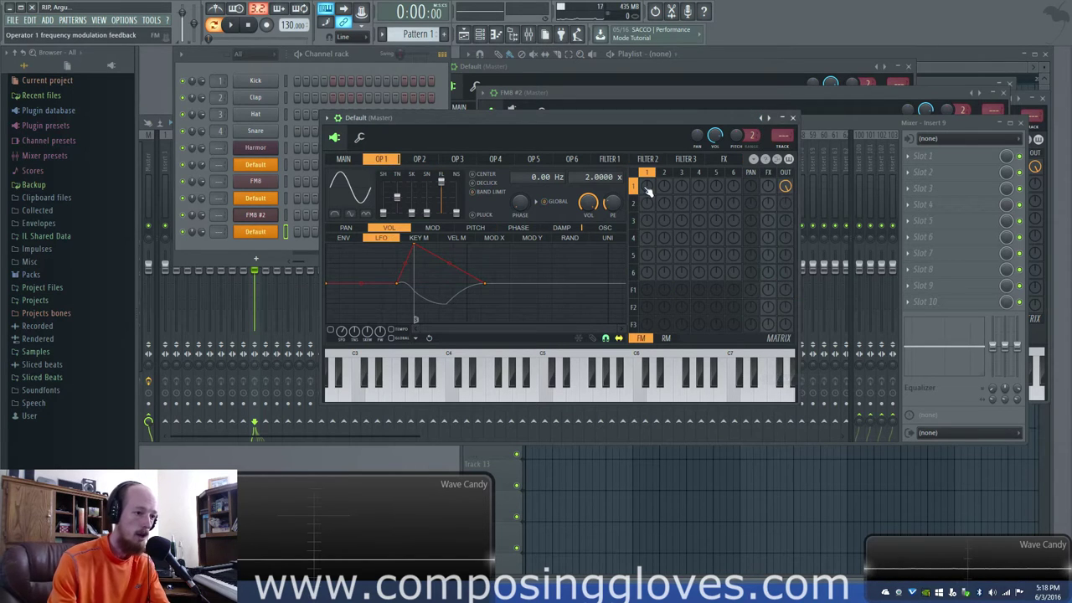
Route operator 2 into operator 1 as a frequency modulator and open operator 2 for editing.
{"action": "left_click_drag", "start_coordinate": [646, 186], "coordinate": [647, 178]}
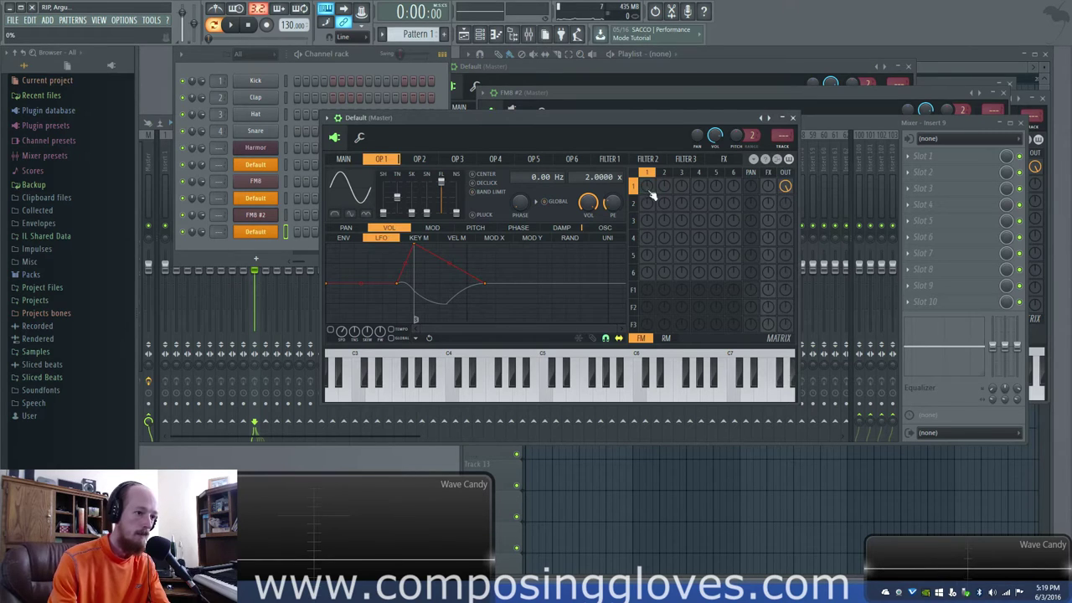
{"action": "left_click_drag", "start_coordinate": [663, 186], "coordinate": [664, 178]}
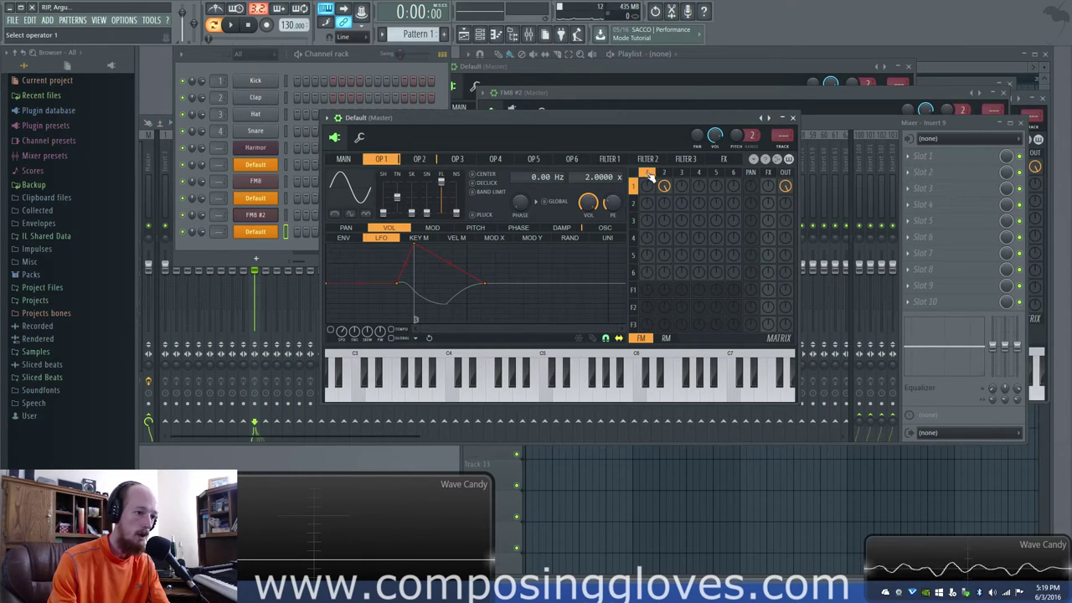
{"action": "left_click", "coordinate": [664, 172]}
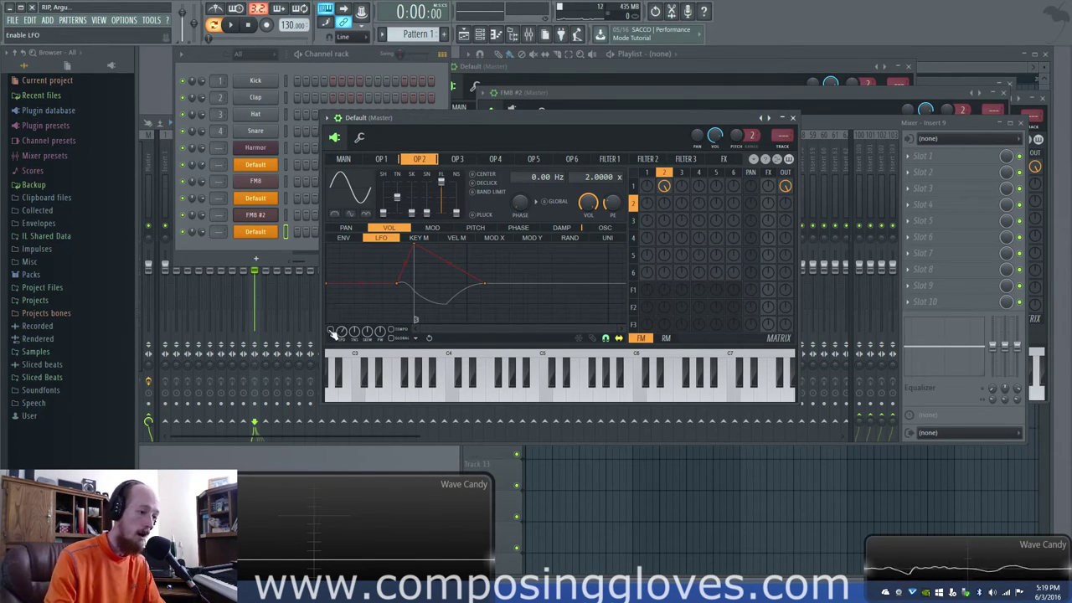
Enable operator 2's volume LFO, remove its delay, shorten its attack and extend its envelope at full level.
{"action": "left_click", "coordinate": [346, 239]}
{"action": "left_click", "coordinate": [381, 239]}
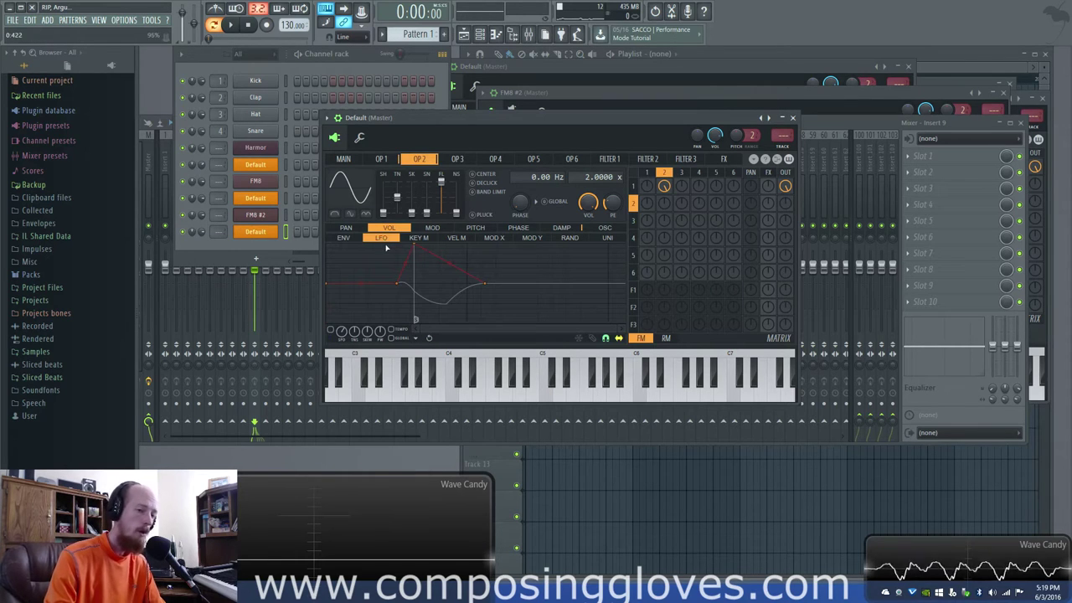
{"action": "left_click_drag", "start_coordinate": [402, 289], "coordinate": [325, 328]}
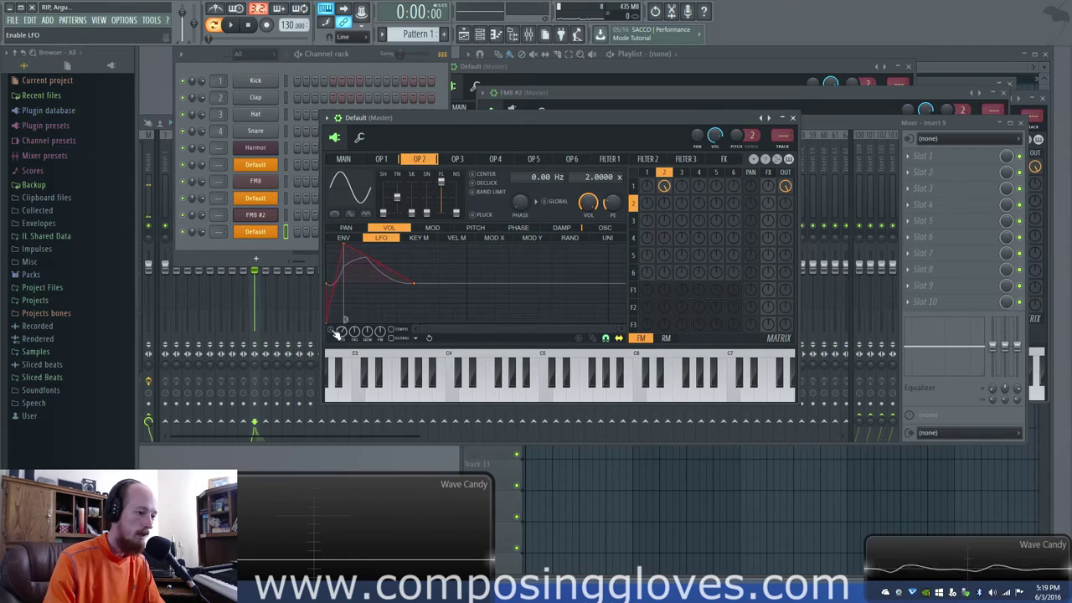
{"action": "left_click_drag", "start_coordinate": [343, 333], "coordinate": [344, 319]}
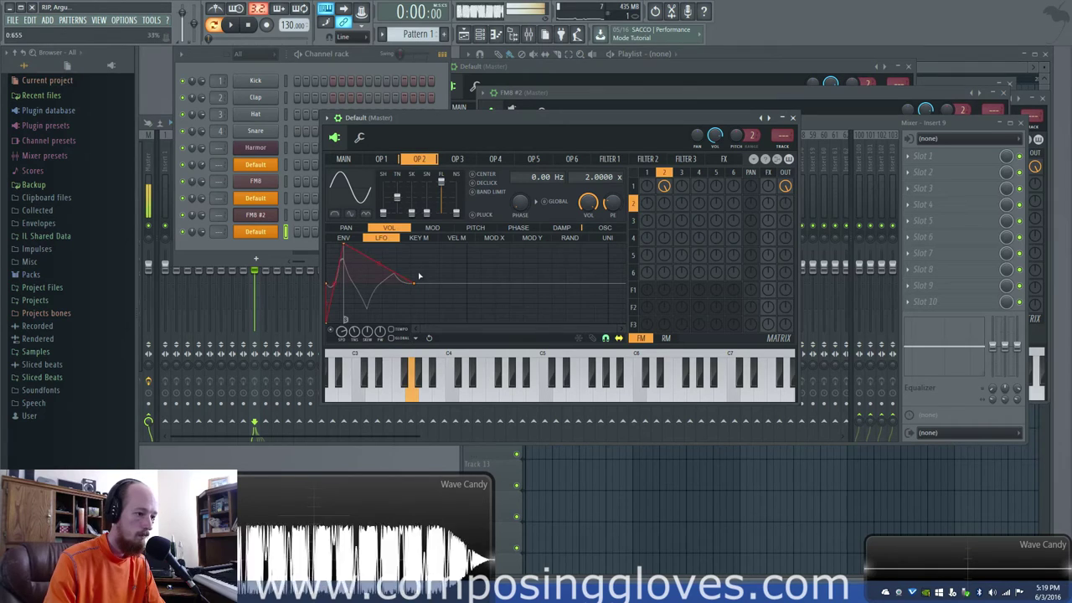
{"action": "left_click_drag", "start_coordinate": [419, 275], "coordinate": [427, 290]}
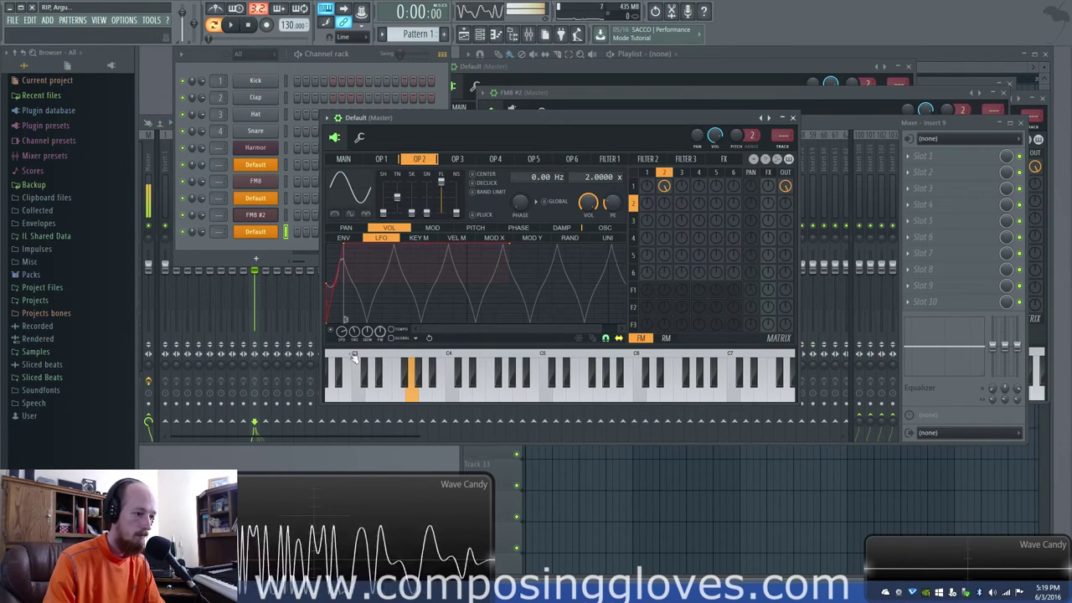
Tempo-sync and speed up operator 2's volume LFO without an attack, and give the operator a triangle wave at ratio 1.0000.
{"action": "mouse_move", "coordinate": [340, 337]}
{"action": "left_mouse_down"}
{"action": "mouse_move", "coordinate": [340, 354]}
{"action": "mouse_move", "coordinate": [341, 318]}
{"action": "left_mouse_up"}
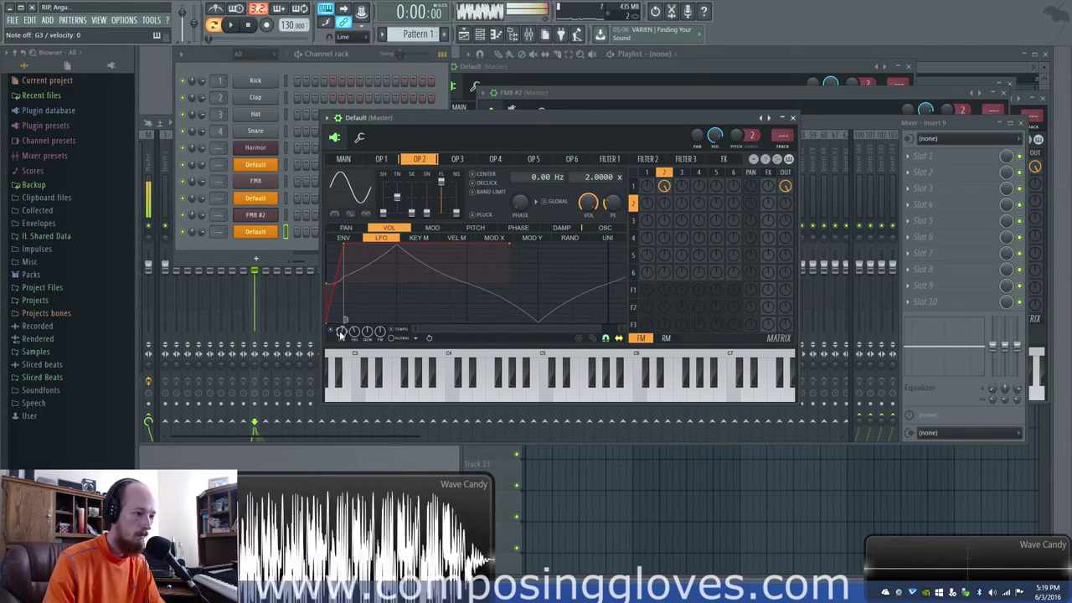
{"action": "left_click_drag", "start_coordinate": [370, 334], "coordinate": [369, 333]}
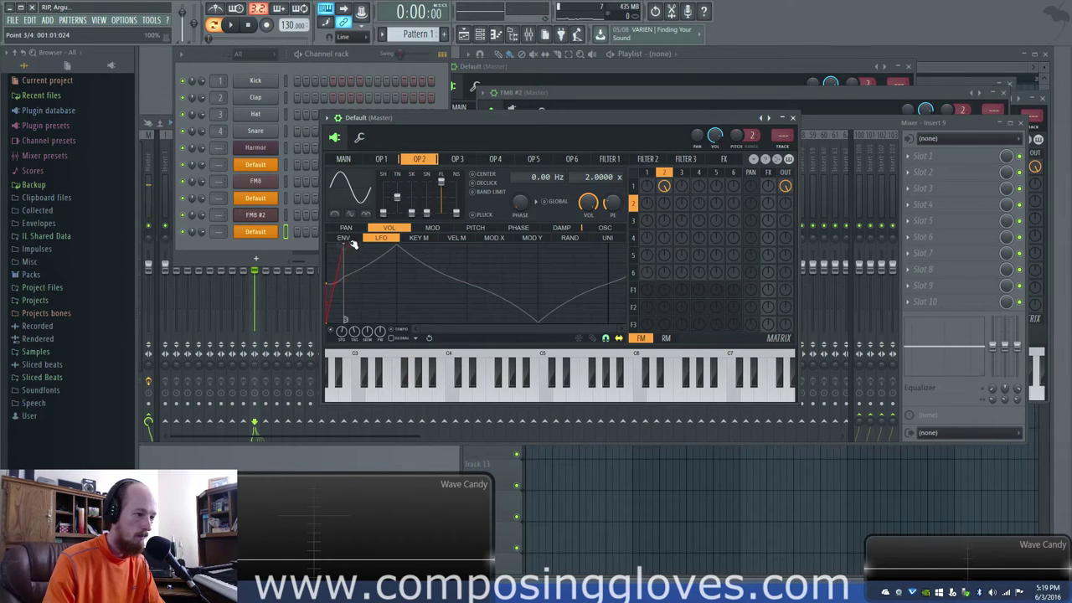
{"action": "left_click_drag", "start_coordinate": [354, 244], "coordinate": [399, 243]}
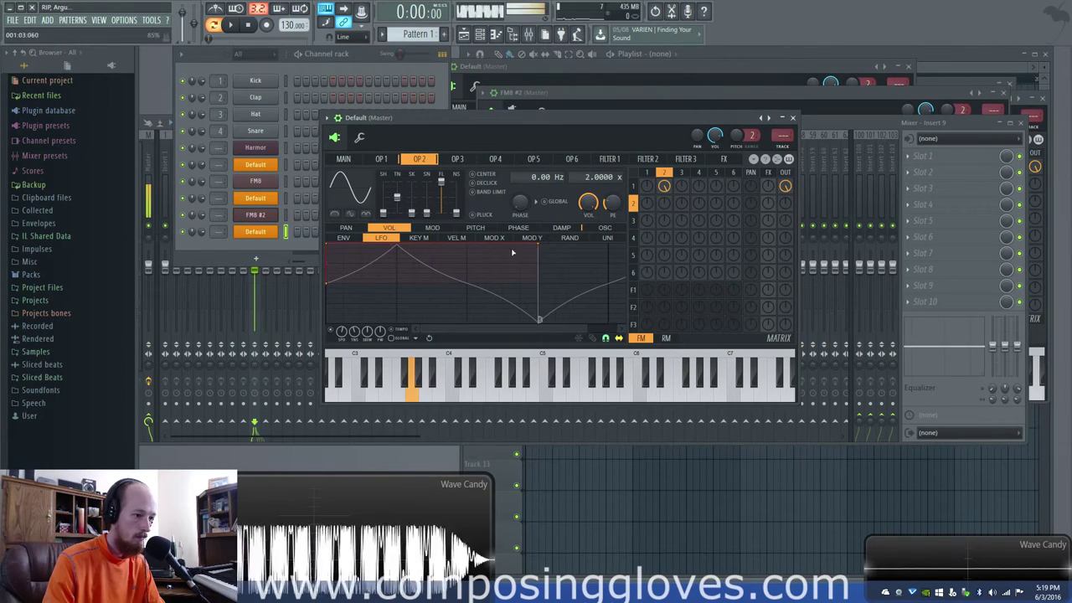
{"action": "left_click_drag", "start_coordinate": [339, 338], "coordinate": [339, 311]}
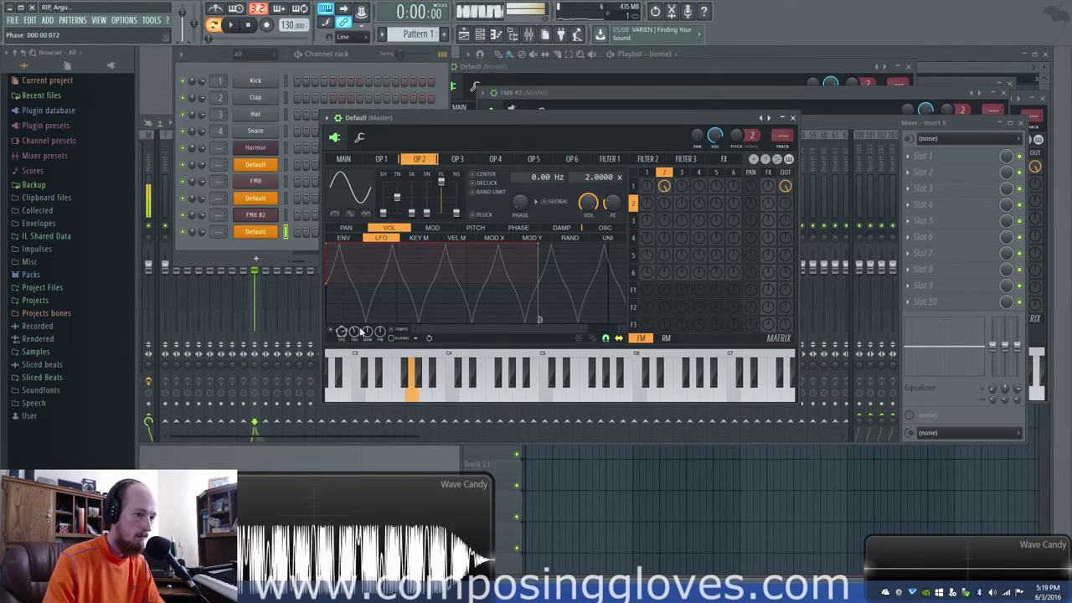
{"action": "scroll", "coordinate": [595, 177], "scroll_direction": "down", "scroll_amount": 1}
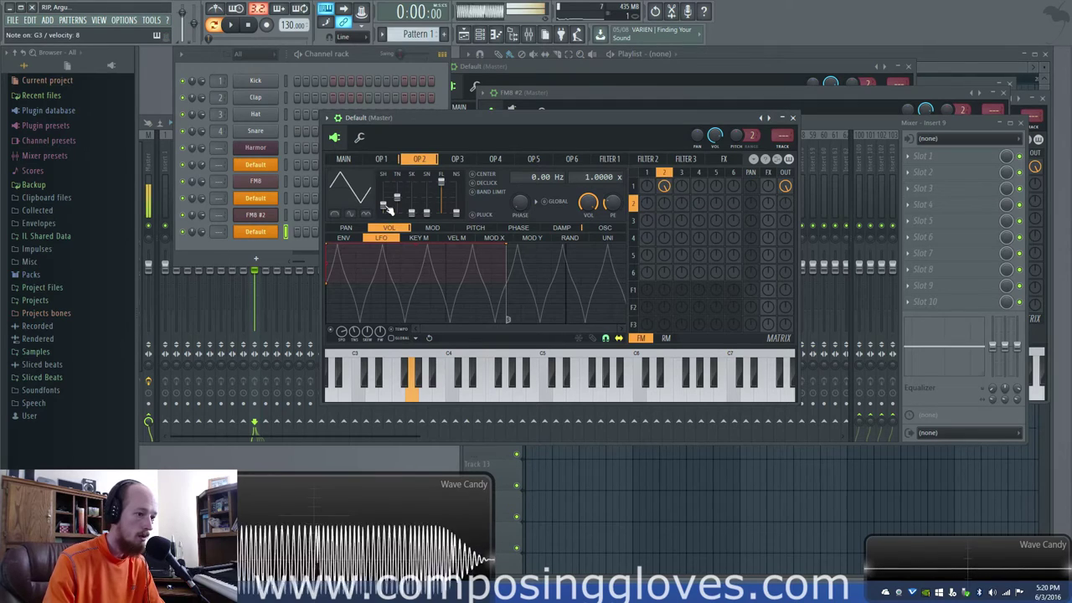
{"action": "left_click_drag", "start_coordinate": [407, 507], "coordinate": [419, 416]}
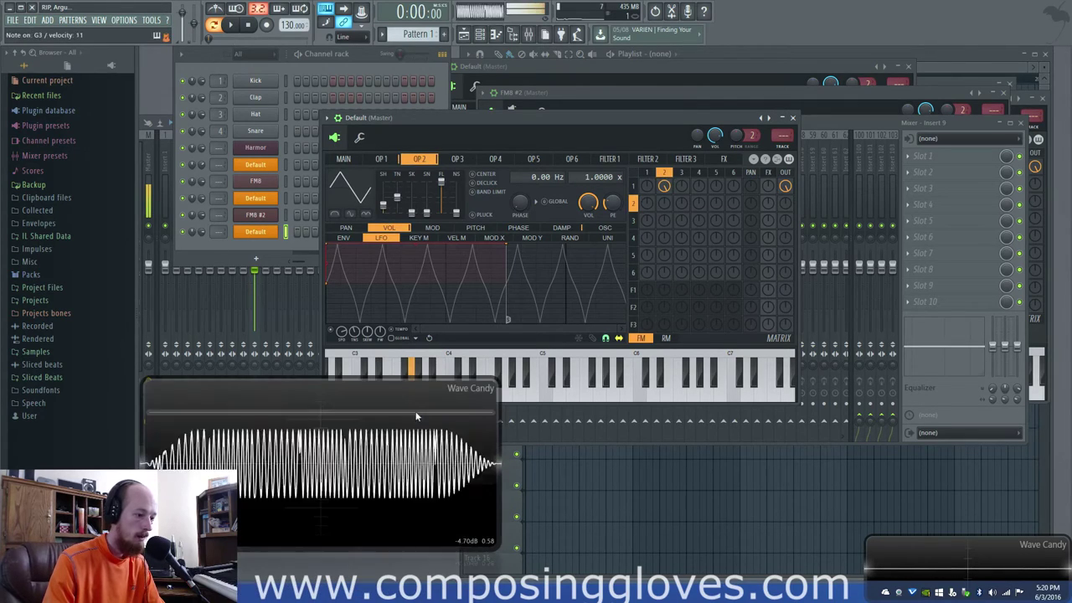
Add feedback to operator 1 and modulate operator 2 with operator 3, set to a saw wave at ratio 42.0000.
{"action": "left_click", "coordinate": [657, 186]}
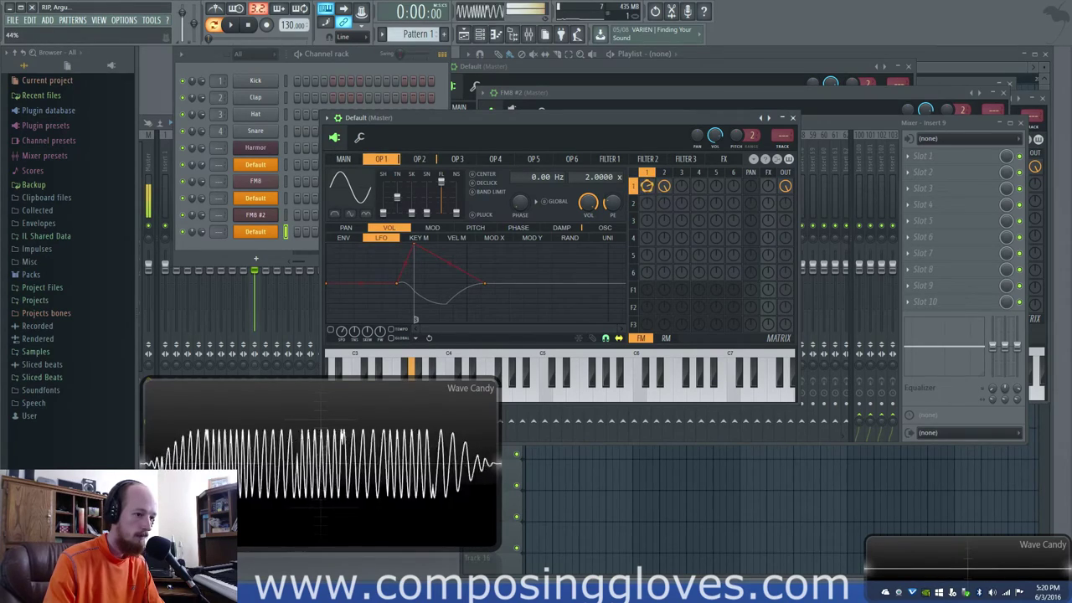
{"action": "left_click_drag", "start_coordinate": [682, 208], "coordinate": [682, 206]}
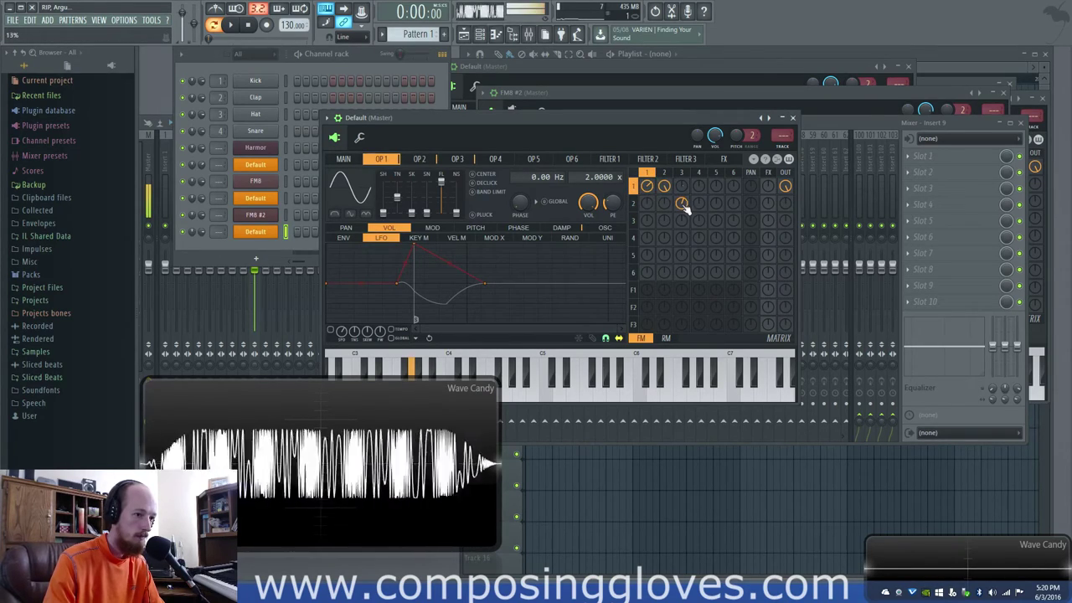
{"action": "left_click", "coordinate": [686, 171]}
{"action": "left_click_drag", "start_coordinate": [599, 176], "coordinate": [599, 126]}
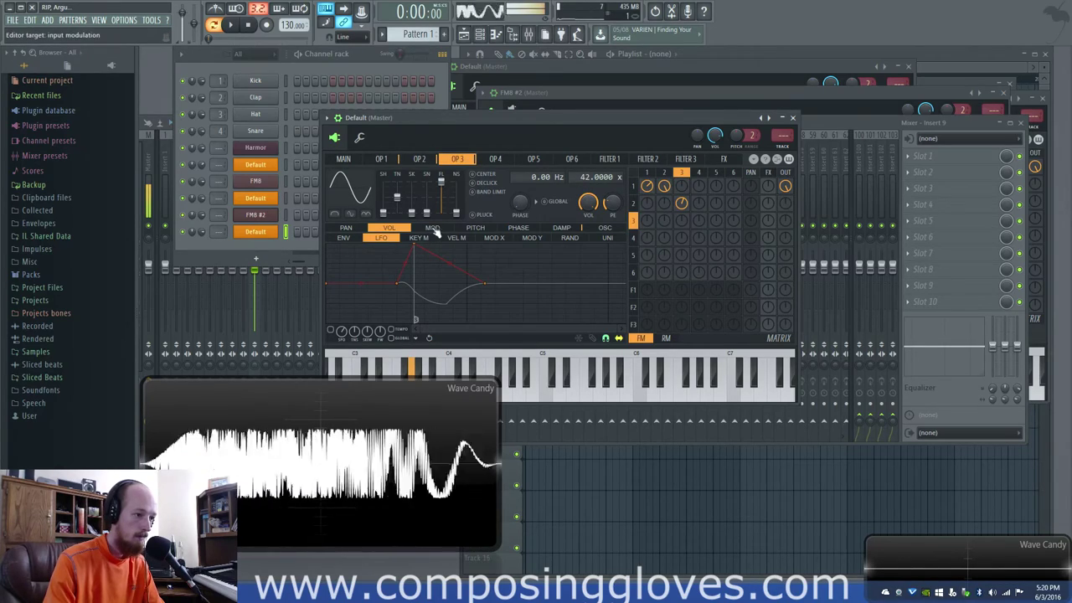
{"action": "left_click_drag", "start_coordinate": [681, 203], "coordinate": [681, 197]}
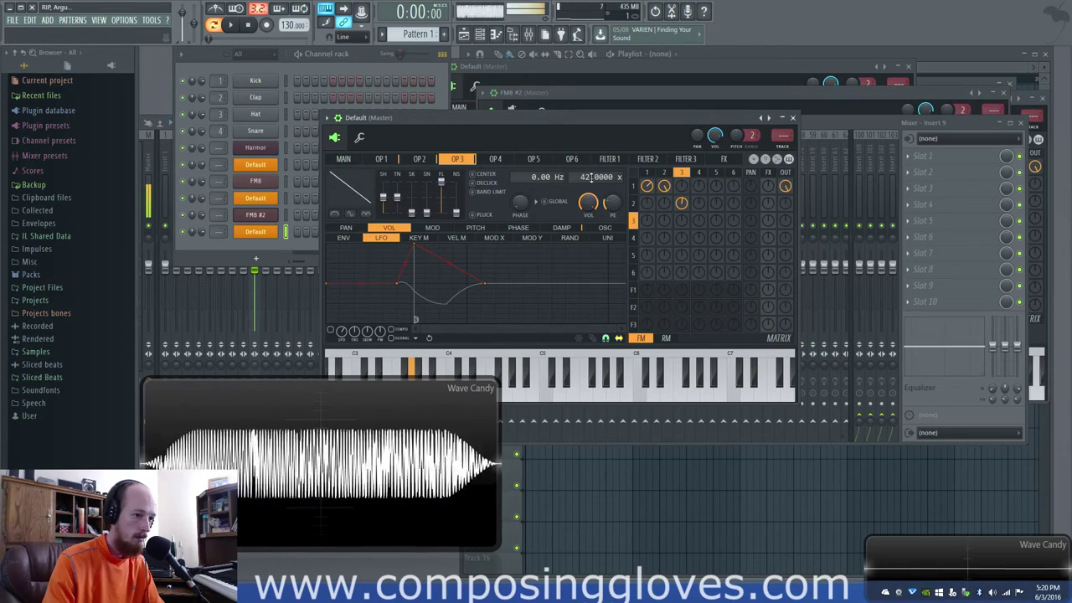
Give operator 4 a near-square wave at ratio 0.0500 and make it modulate operator 3 instead of operator 1.
{"action": "left_click", "coordinate": [667, 174]}
{"action": "left_click", "coordinate": [699, 173]}
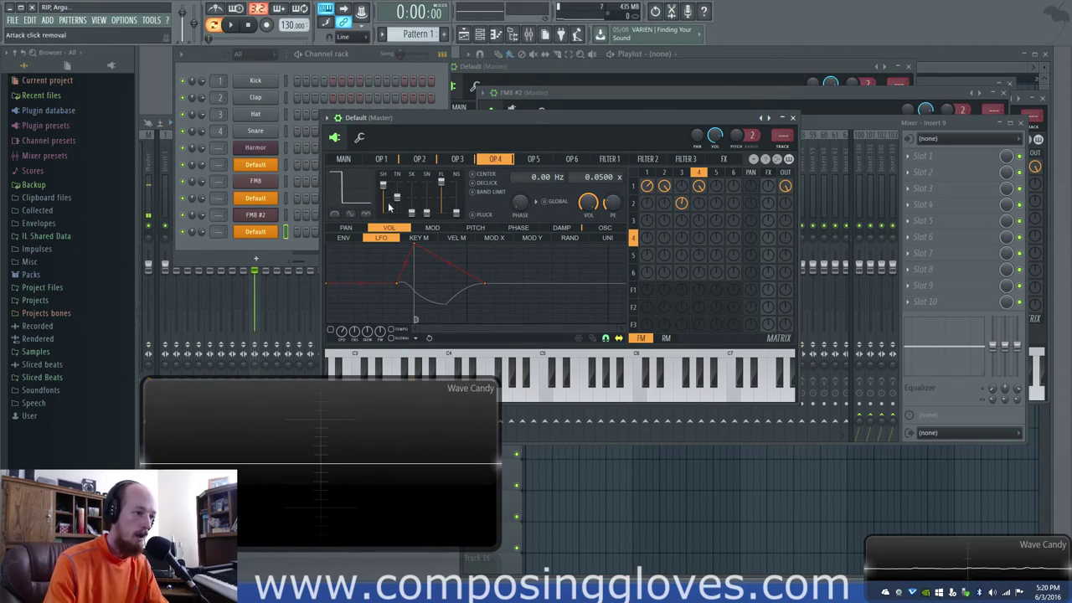
{"action": "left_click_drag", "start_coordinate": [391, 179], "coordinate": [390, 190]}
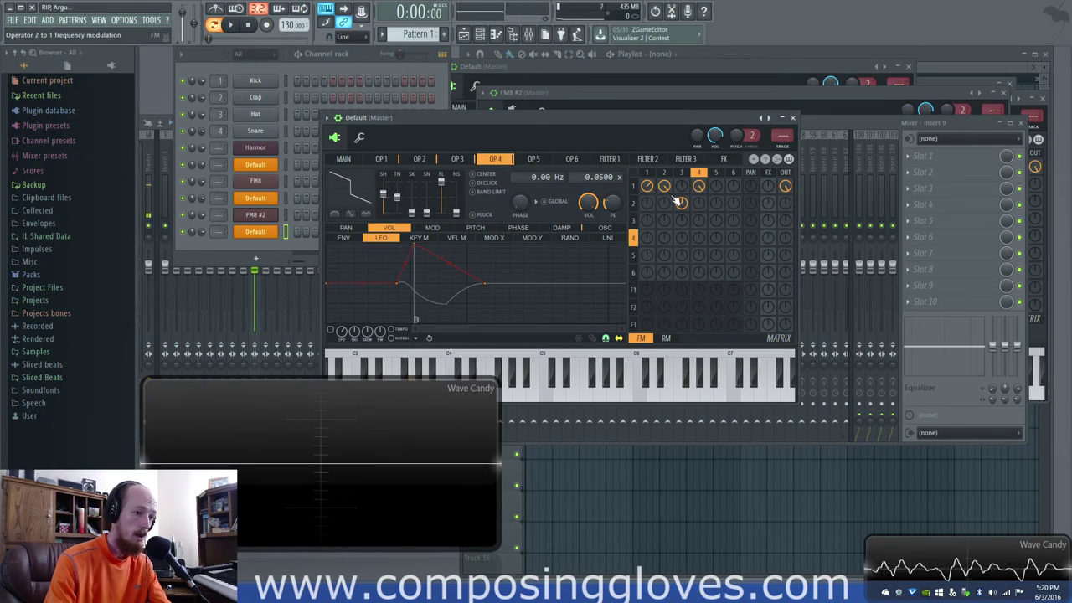
{"action": "left_click_drag", "start_coordinate": [712, 199], "coordinate": [701, 221]}
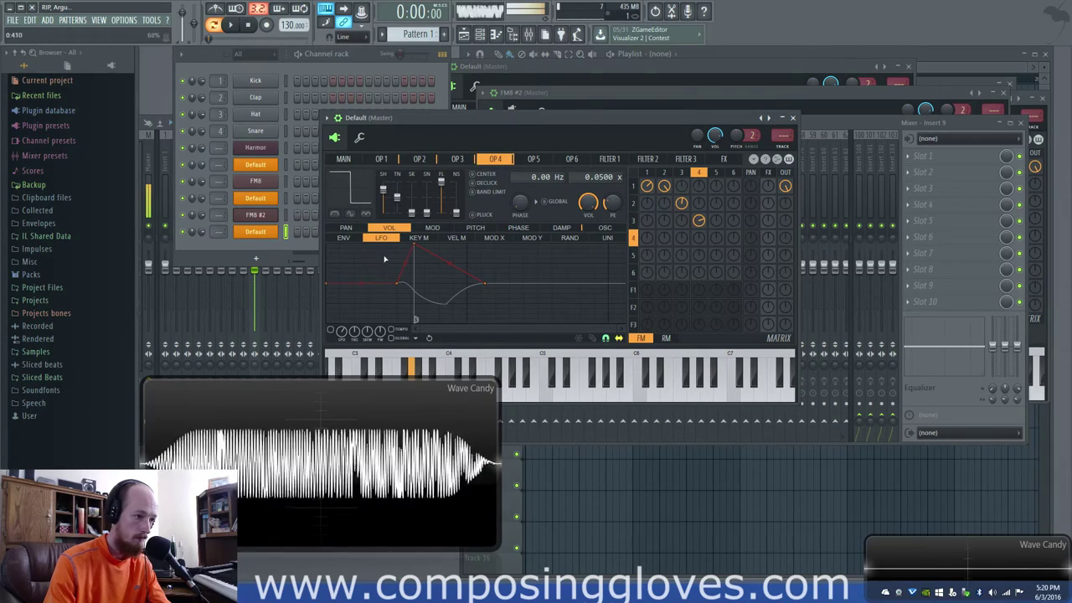
Retune operator 2's volume LFO to a moderately faster speed and shorten its envelope.
{"action": "left_click", "coordinate": [666, 174]}
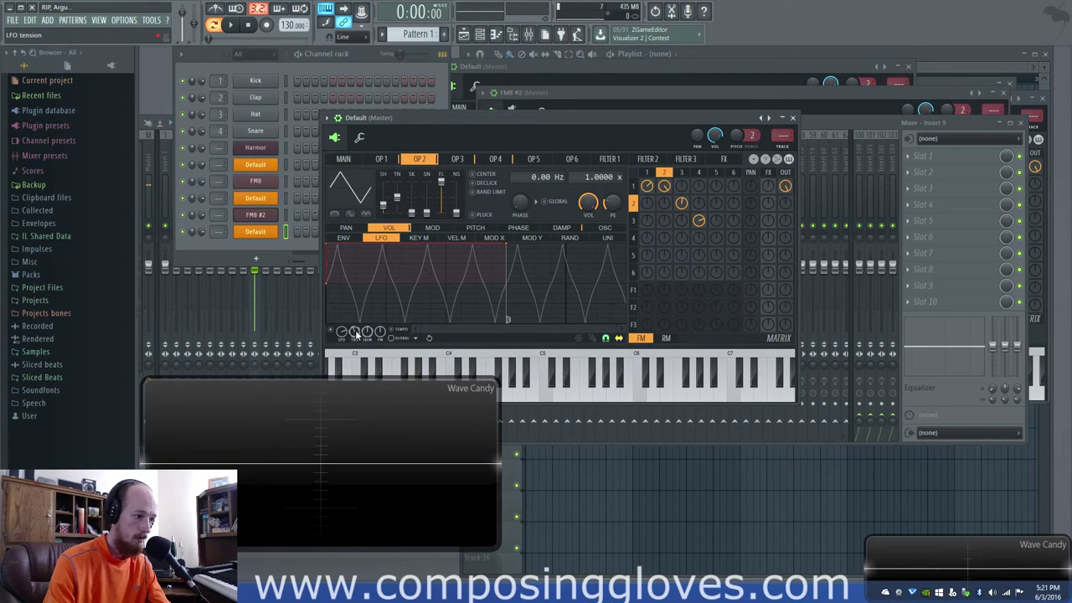
{"action": "left_click_drag", "start_coordinate": [348, 334], "coordinate": [348, 372]}
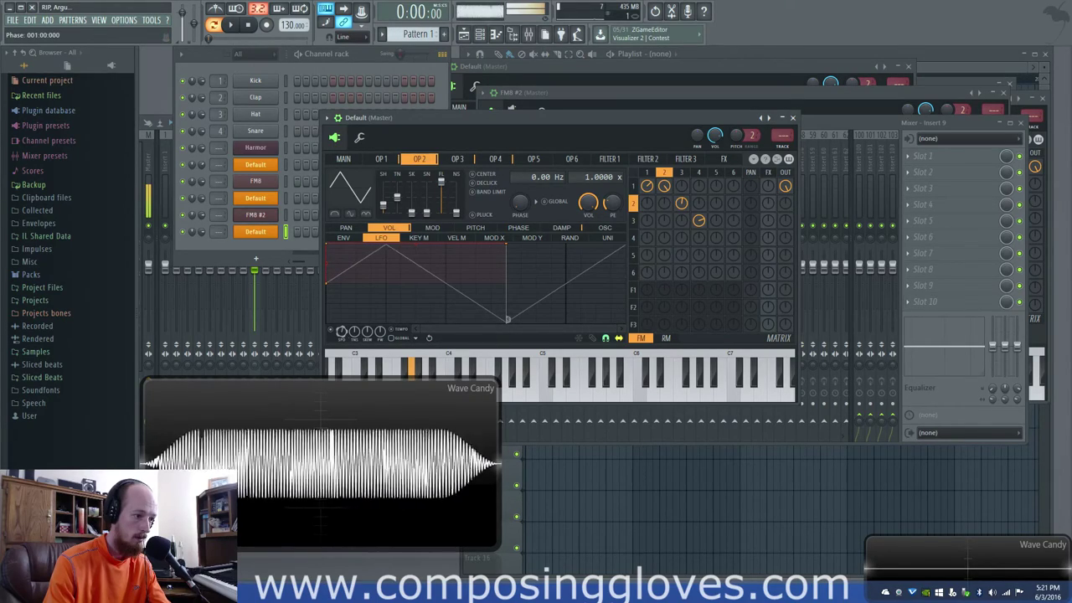
{"action": "left_click_drag", "start_coordinate": [344, 333], "coordinate": [343, 324]}
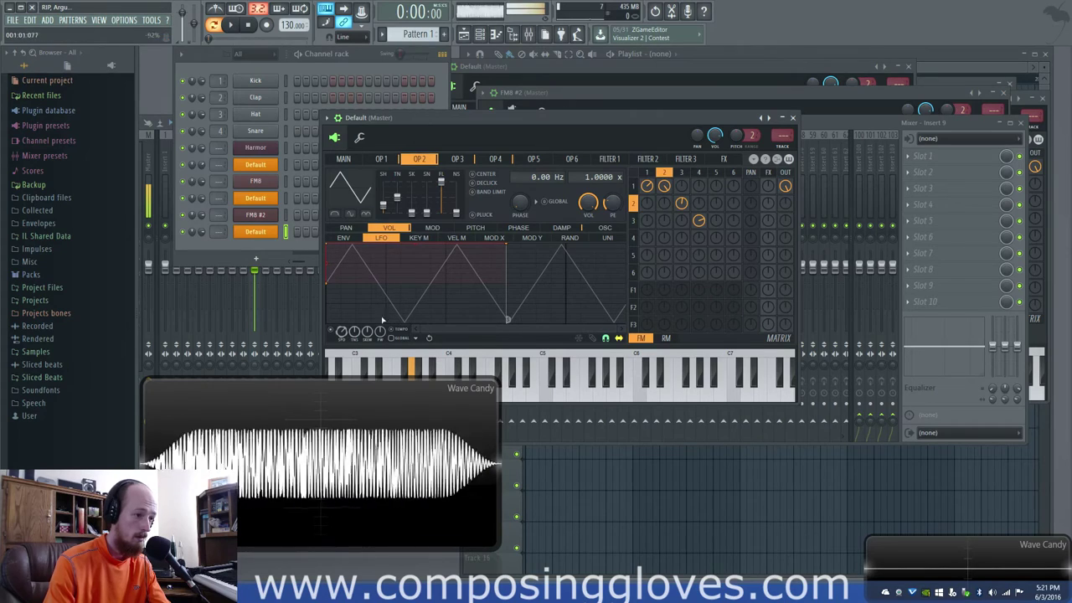
{"action": "left_click_drag", "start_coordinate": [507, 245], "coordinate": [448, 246]}
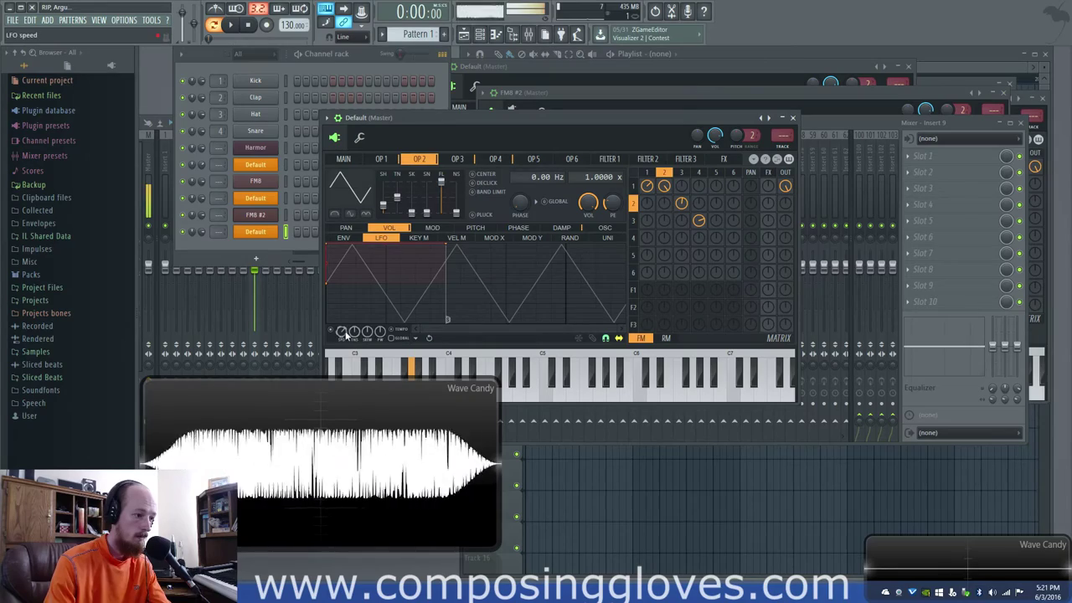
{"action": "left_click_drag", "start_coordinate": [342, 331], "coordinate": [341, 307]}
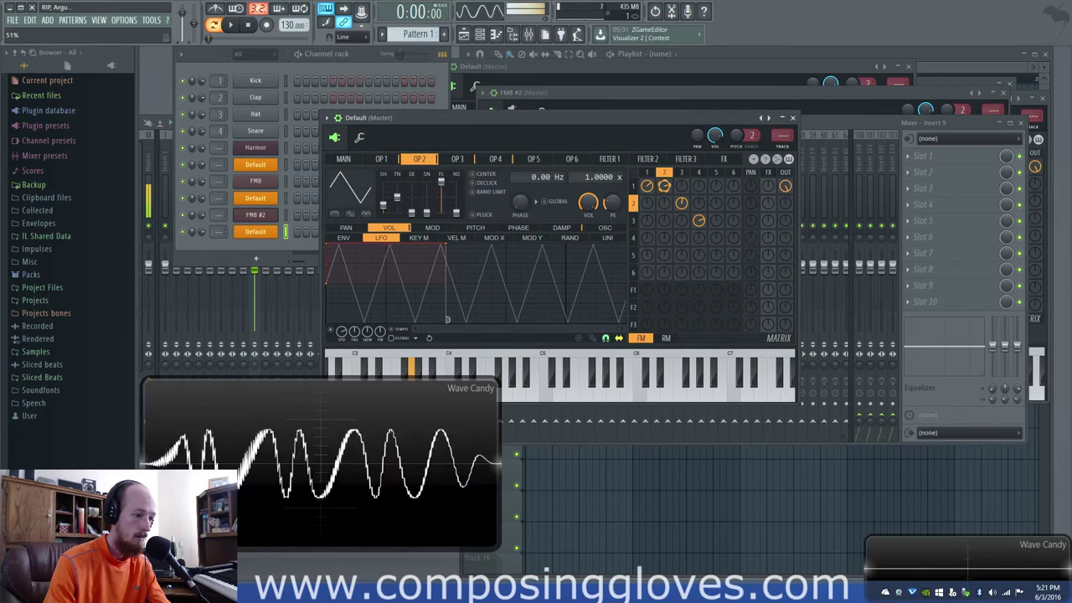
Add harmonic 5 to operator 1's sine oscillator at a moderate level.
{"action": "left_click", "coordinate": [647, 186]}
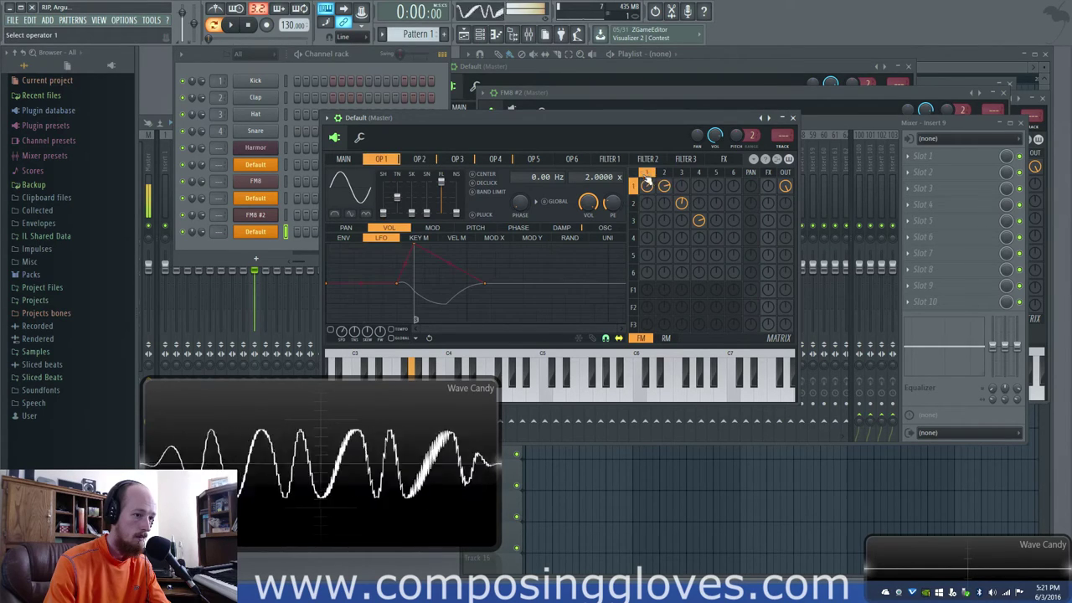
{"action": "left_click", "coordinate": [345, 227]}
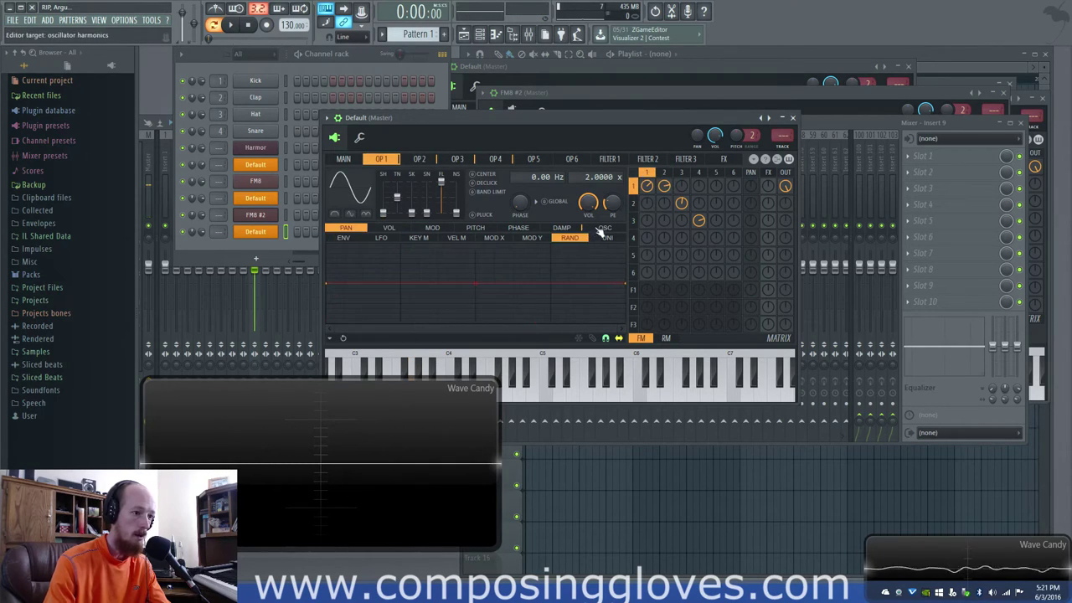
{"action": "left_click", "coordinate": [603, 227]}
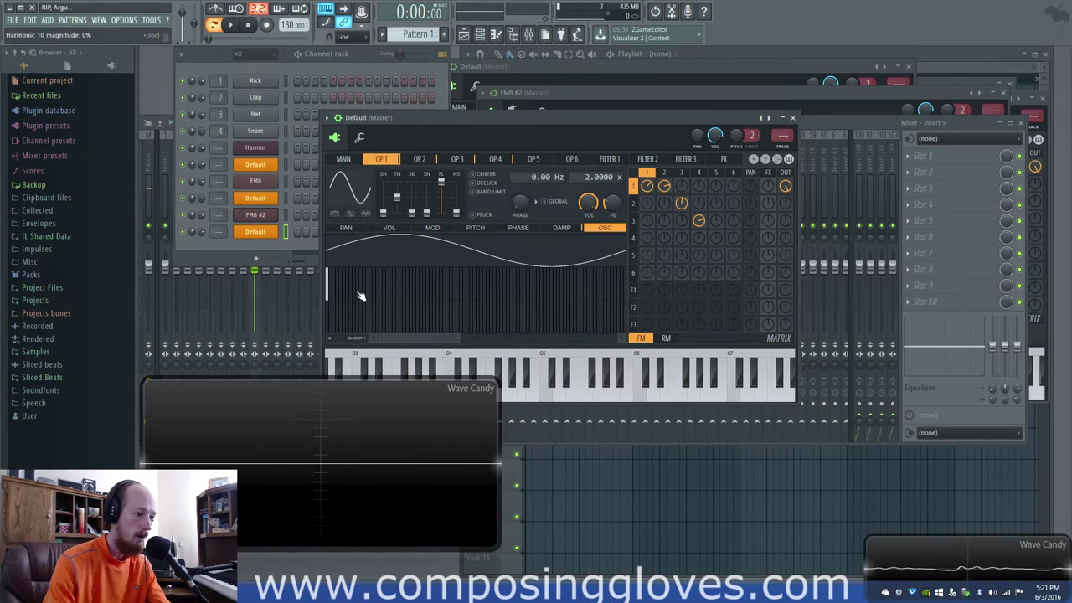
{"action": "left_click_drag", "start_coordinate": [360, 296], "coordinate": [343, 285]}
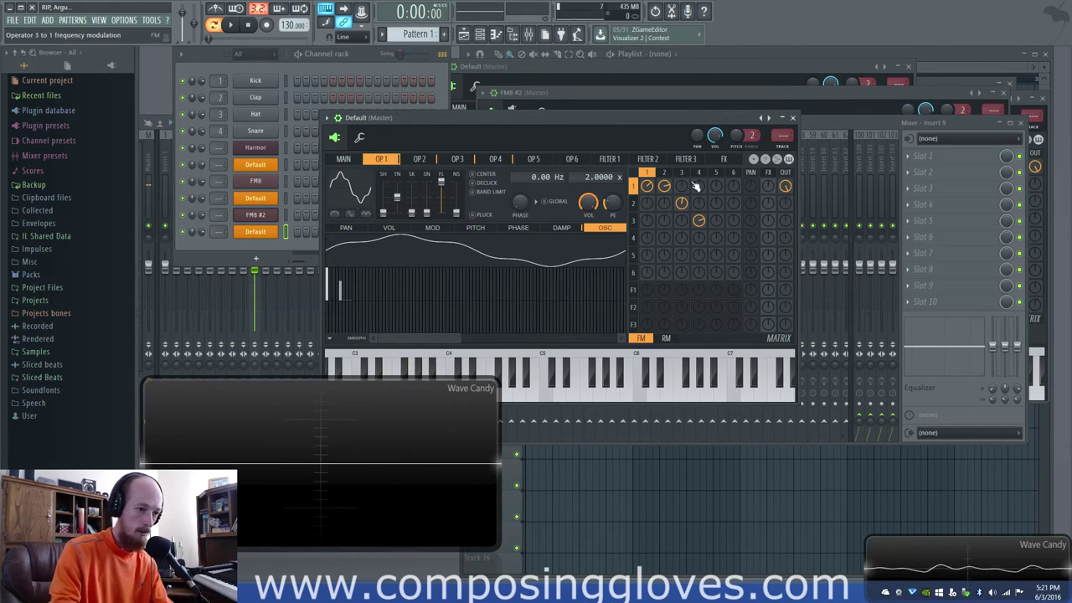
Add harmonic 8 to operator 2's triangle oscillator at a low magnitude of about 14%.
{"action": "left_click", "coordinate": [665, 174]}
{"action": "left_click_drag", "start_coordinate": [351, 311], "coordinate": [357, 290]}
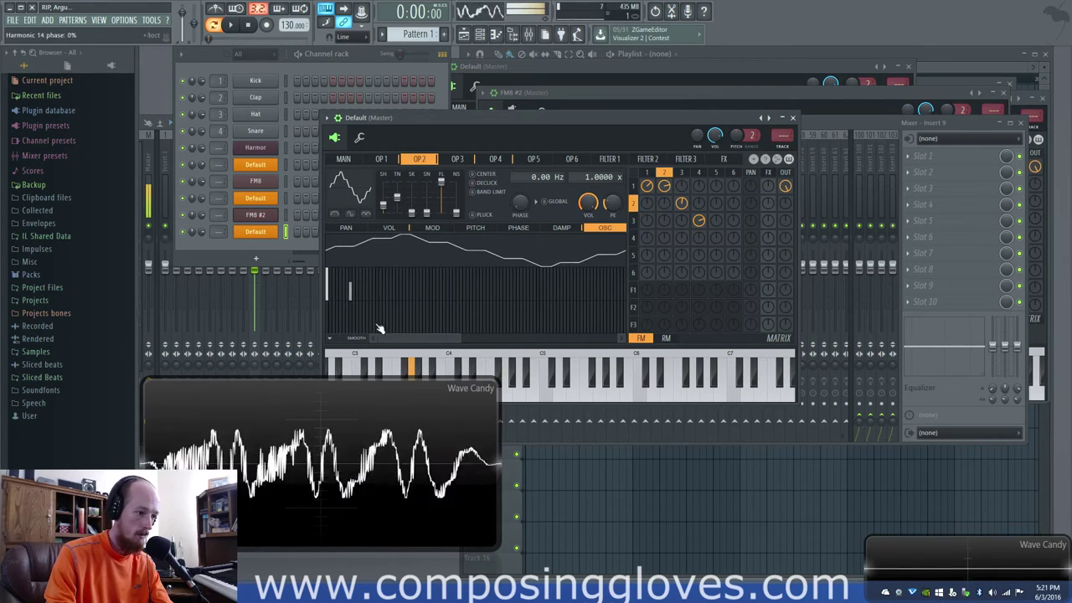
{"action": "left_click_drag", "start_coordinate": [352, 297], "coordinate": [355, 302]}
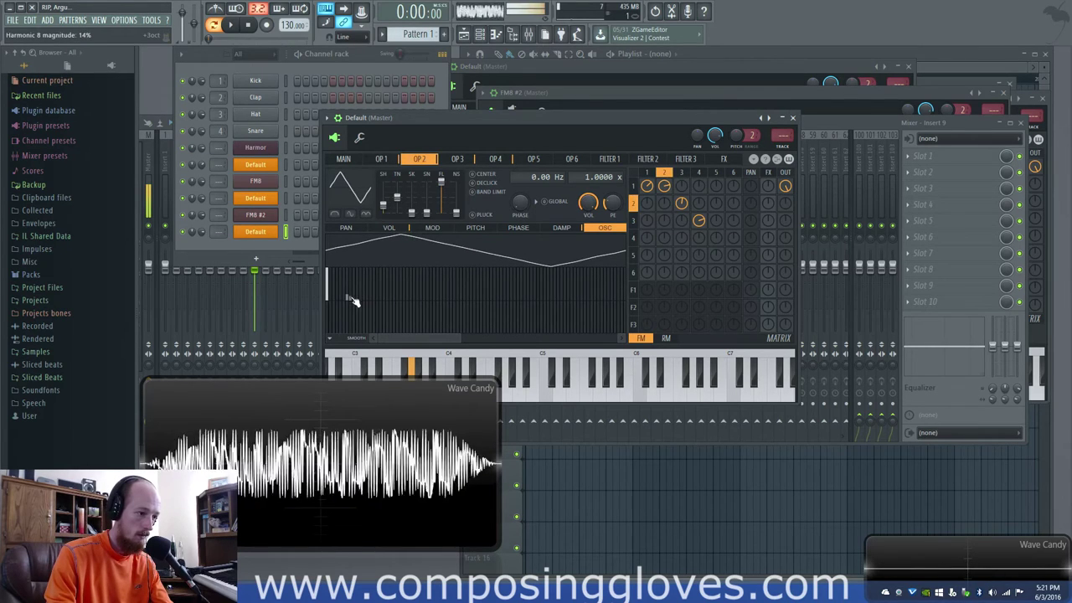
Clear the stray high harmonics in operator 4's oscillator and add several lower ones, including a strong harmonic 8 and harmonic 16.
{"action": "left_click", "coordinate": [699, 173]}
{"action": "mouse_move", "coordinate": [626, 302]}
{"action": "left_mouse_down"}
{"action": "mouse_move", "coordinate": [590, 283]}
{"action": "mouse_move", "coordinate": [596, 310]}
{"action": "mouse_move", "coordinate": [588, 282]}
{"action": "mouse_move", "coordinate": [578, 306]}
{"action": "left_mouse_up"}
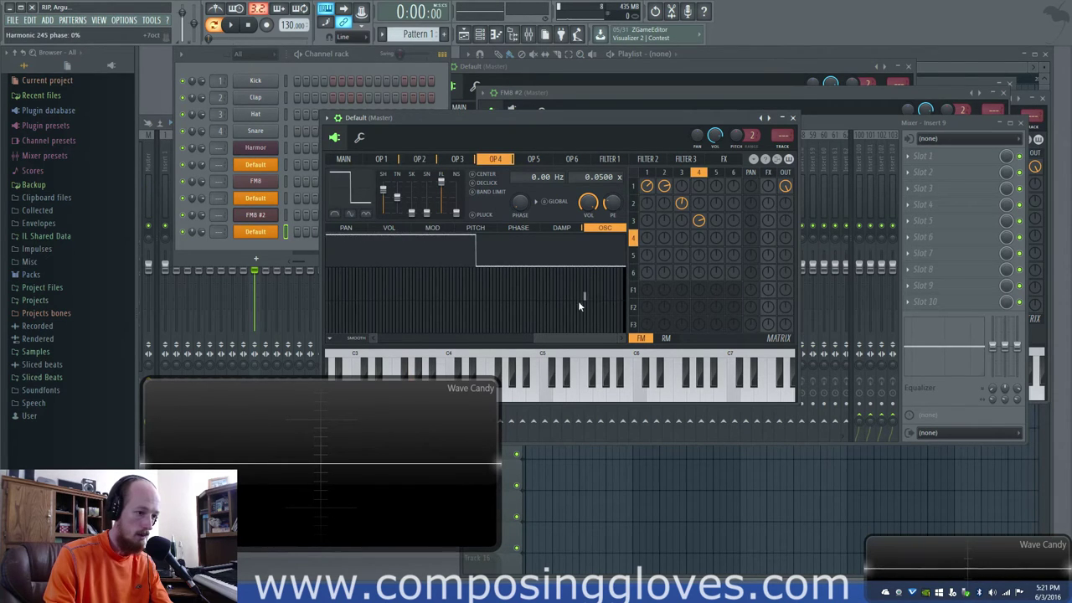
{"action": "scroll", "coordinate": [475, 319], "scroll_direction": "up", "scroll_amount": 2}
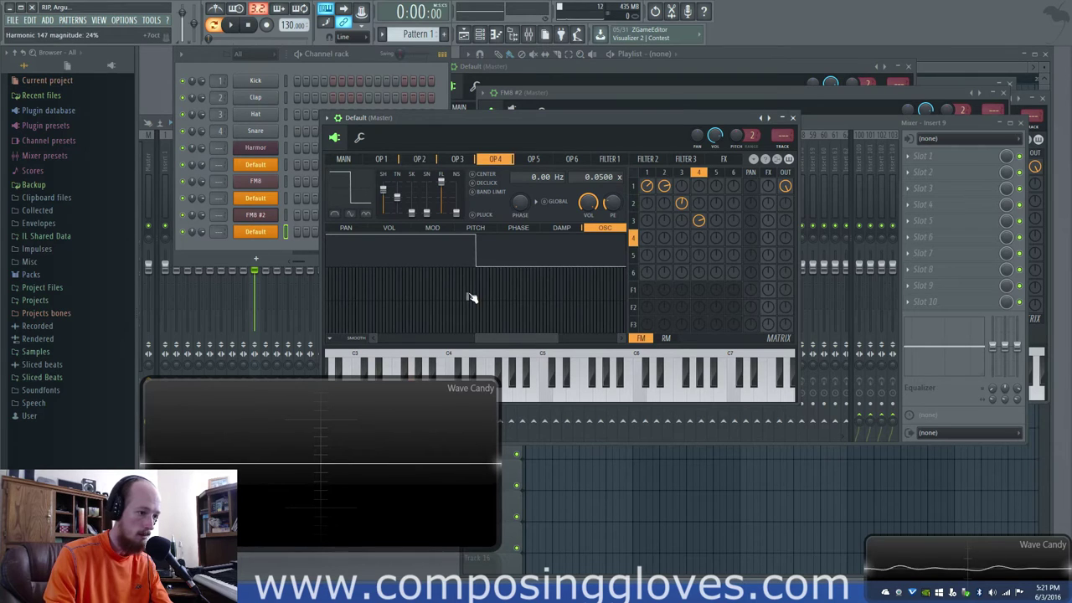
{"action": "scroll", "coordinate": [456, 310], "scroll_direction": "up", "scroll_amount": 3}
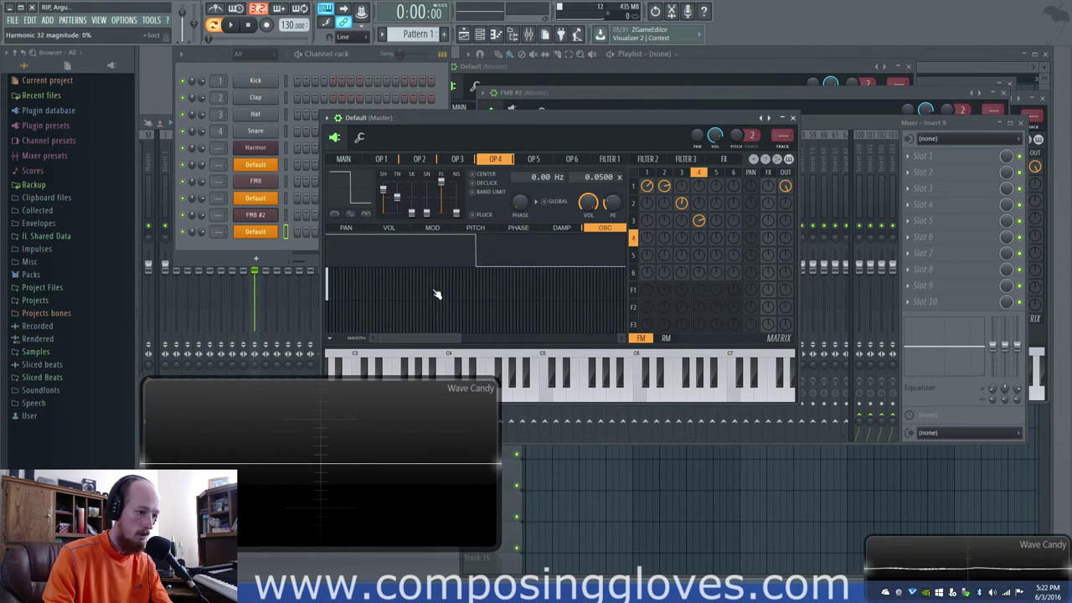
{"action": "mouse_move", "coordinate": [437, 294]}
{"action": "left_mouse_down"}
{"action": "mouse_move", "coordinate": [380, 270]}
{"action": "mouse_move", "coordinate": [448, 286]}
{"action": "mouse_move", "coordinate": [432, 278]}
{"action": "mouse_move", "coordinate": [432, 294]}
{"action": "mouse_move", "coordinate": [405, 293]}
{"action": "mouse_move", "coordinate": [393, 279]}
{"action": "mouse_move", "coordinate": [397, 306]}
{"action": "mouse_move", "coordinate": [351, 275]}
{"action": "left_mouse_up"}
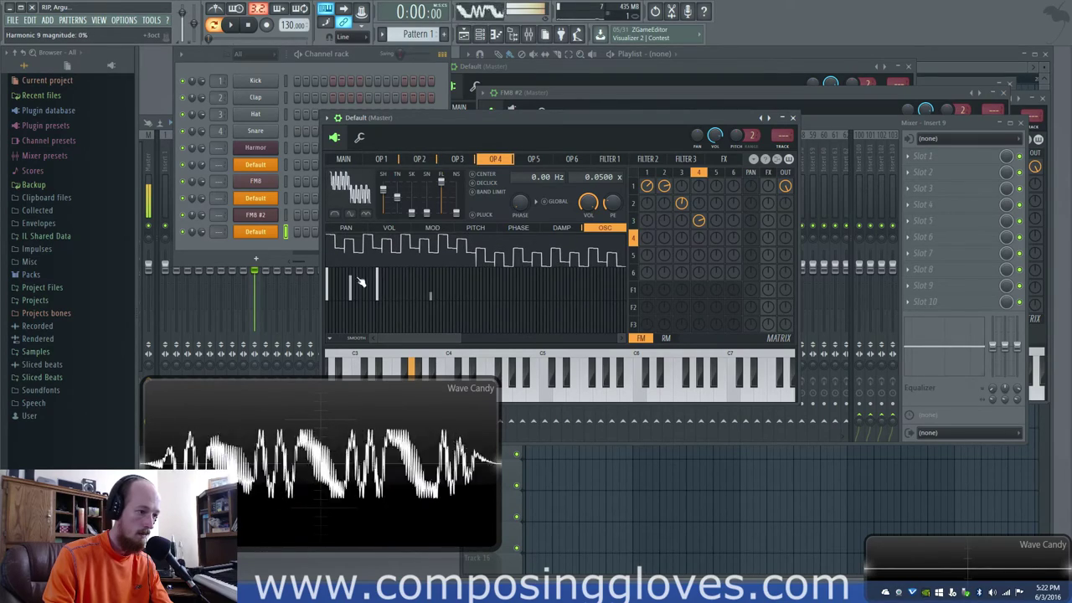
Reduce operator 4's modulation of operator 3, and give operator 3 a triangle wave at ratio 12.0000.
{"action": "left_click_drag", "start_coordinate": [680, 201], "coordinate": [665, 186]}
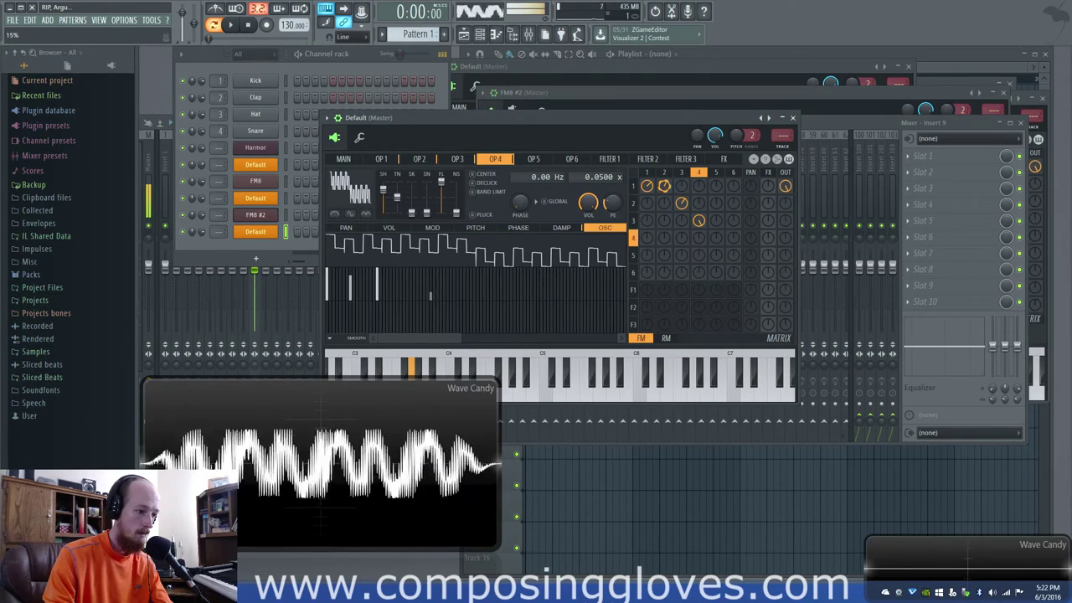
{"action": "left_click", "coordinate": [681, 172]}
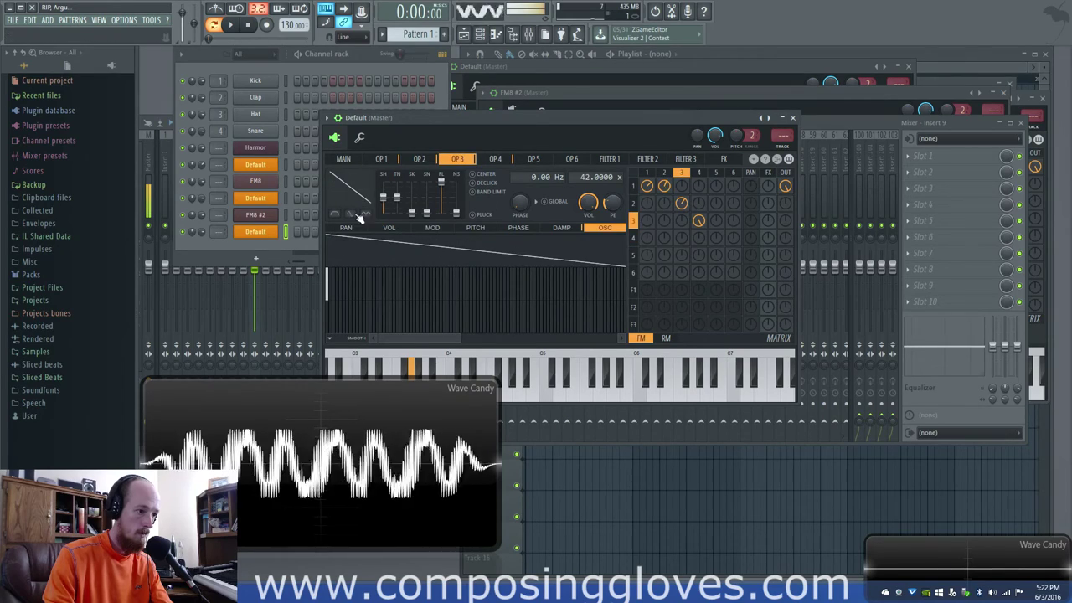
{"action": "left_click_drag", "start_coordinate": [390, 201], "coordinate": [390, 190]}
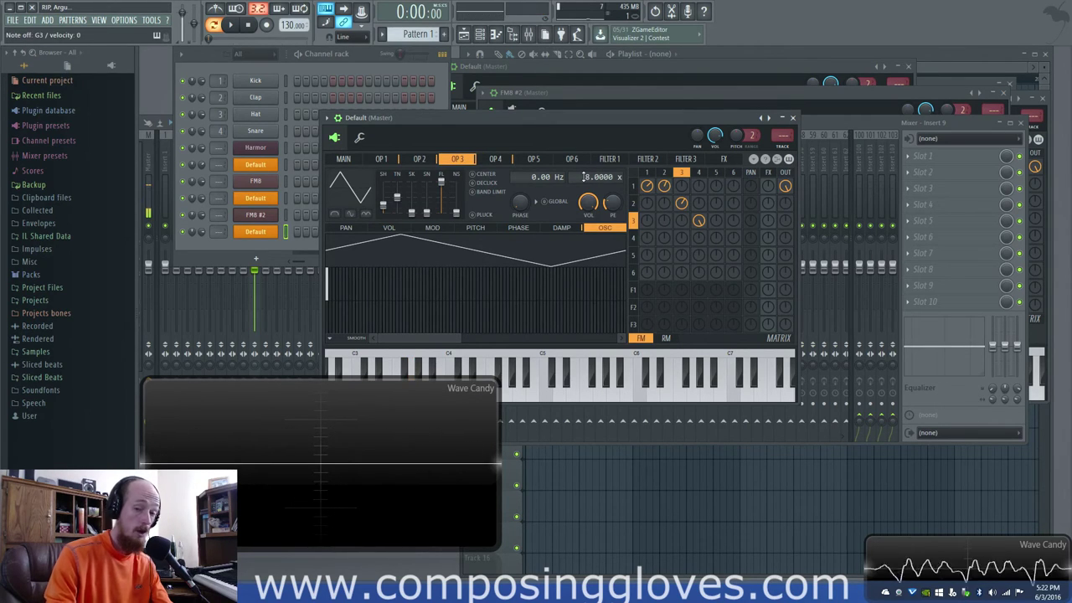
{"action": "scroll", "coordinate": [586, 177], "scroll_direction": "up", "scroll_amount": 9}
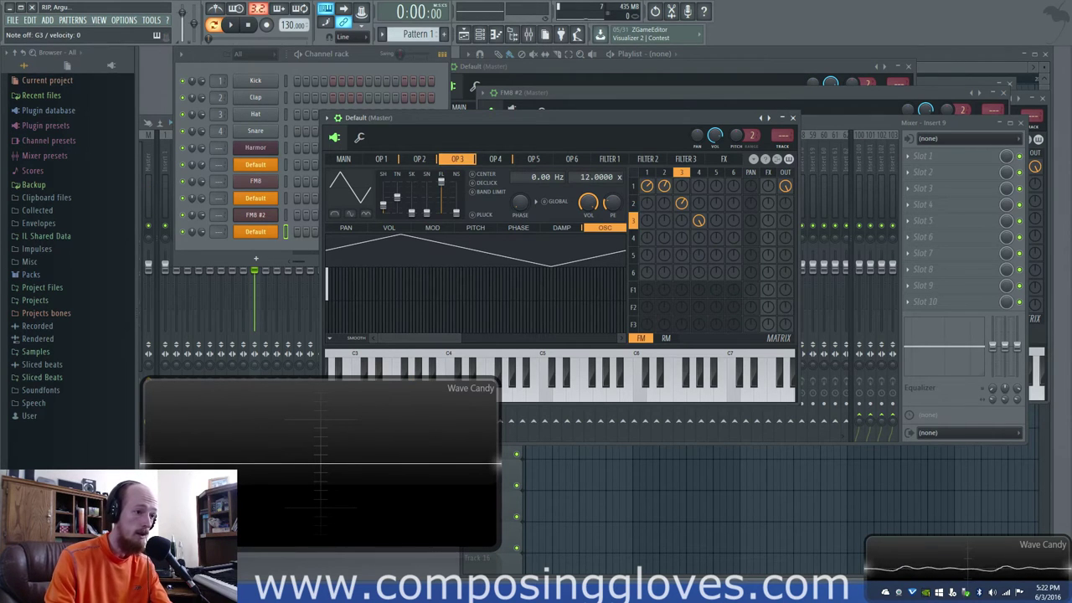
{"action": "scroll", "coordinate": [585, 178], "scroll_direction": "up", "scroll_amount": 1}
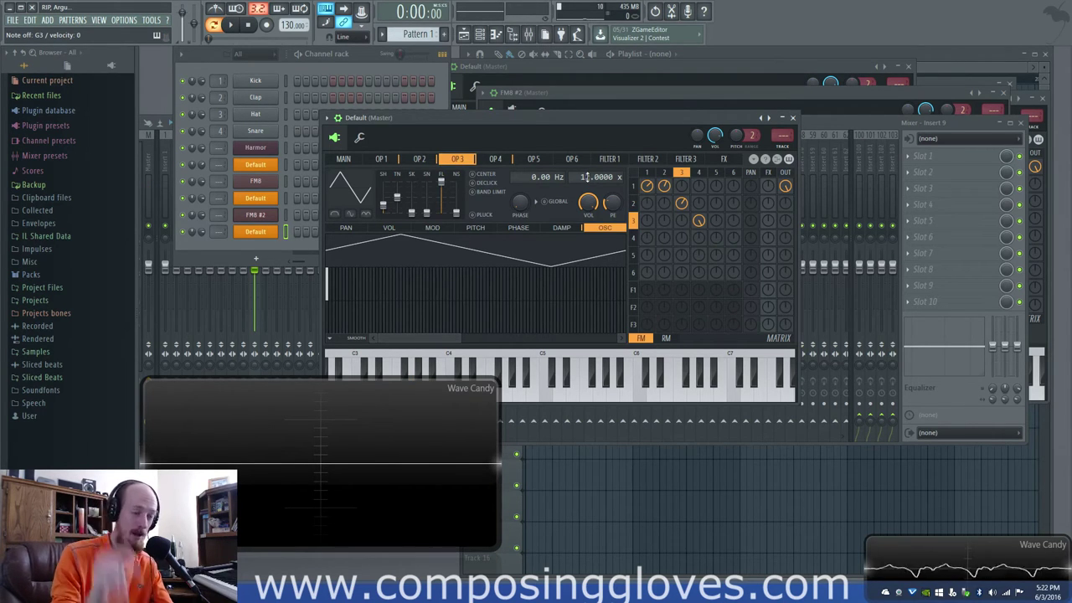
{"action": "scroll", "coordinate": [586, 178], "scroll_direction": "up", "scroll_amount": 1}
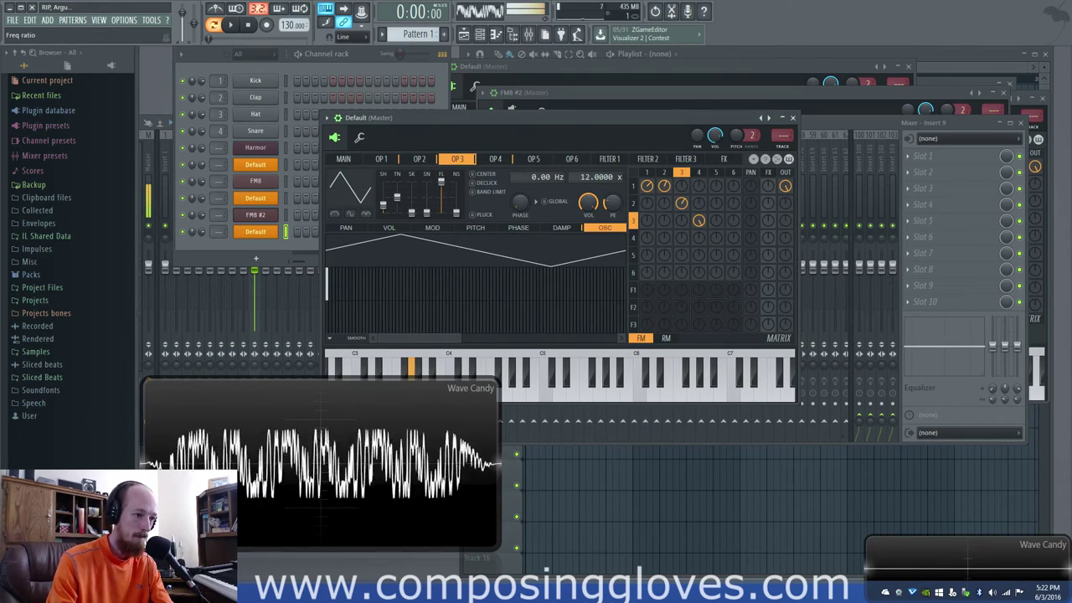
Rework operator 4's harmonics and change its waveform to shape 50% with tension at about -61%.
{"action": "left_click", "coordinate": [699, 173]}
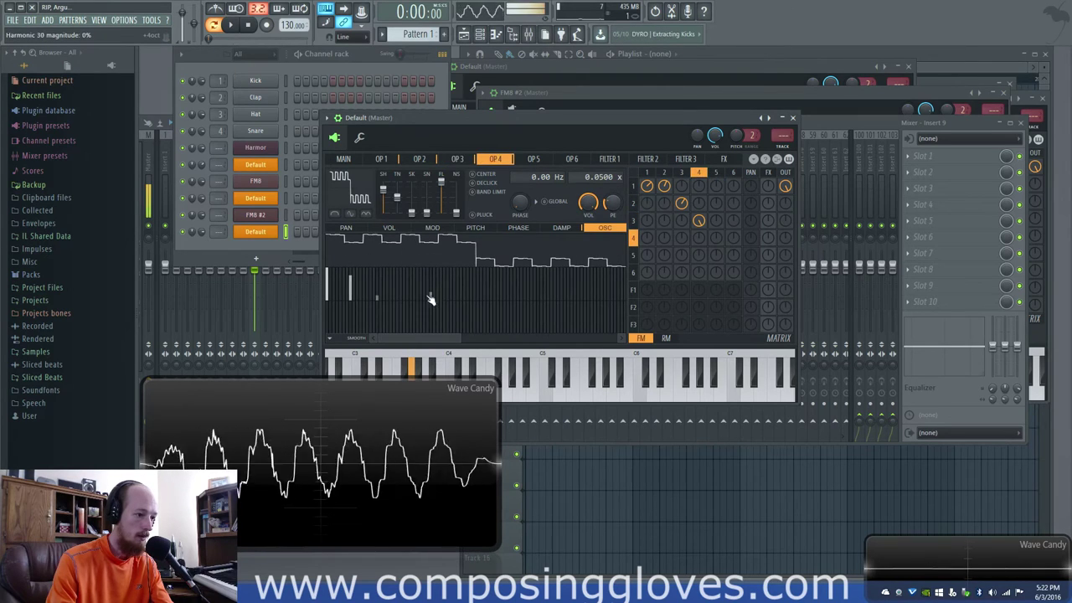
{"action": "left_click_drag", "start_coordinate": [380, 285], "coordinate": [382, 296]}
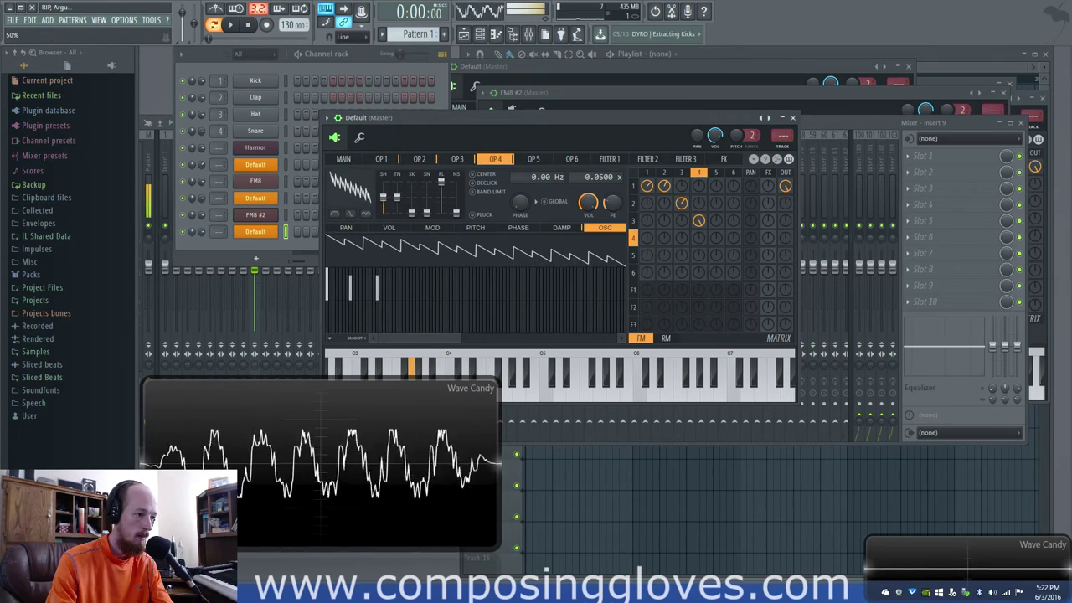
{"action": "left_click_drag", "start_coordinate": [403, 201], "coordinate": [403, 211]}
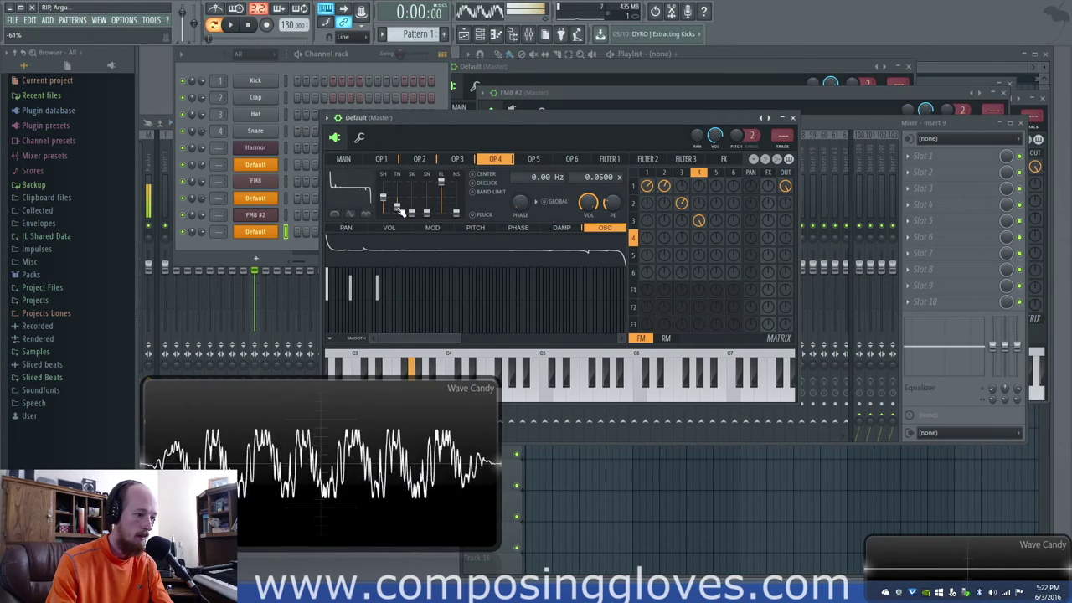
Add a weak harmonic 5 to operator 3 and rebalance the modulation amounts between operators 4, 3, 2 and 1.
{"action": "left_click", "coordinate": [457, 158]}
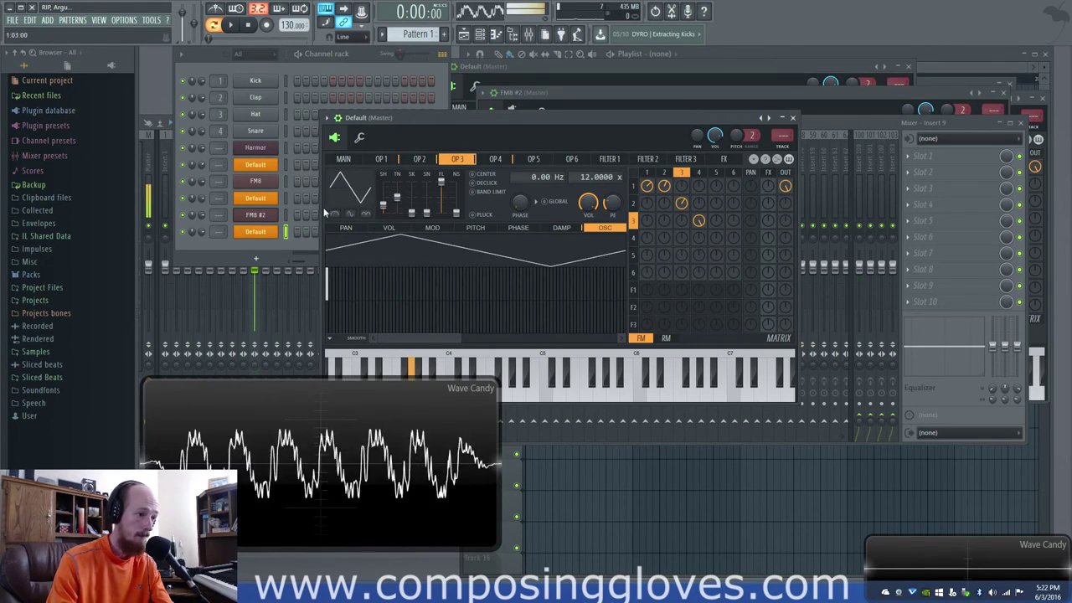
{"action": "left_click_drag", "start_coordinate": [341, 287], "coordinate": [343, 296]}
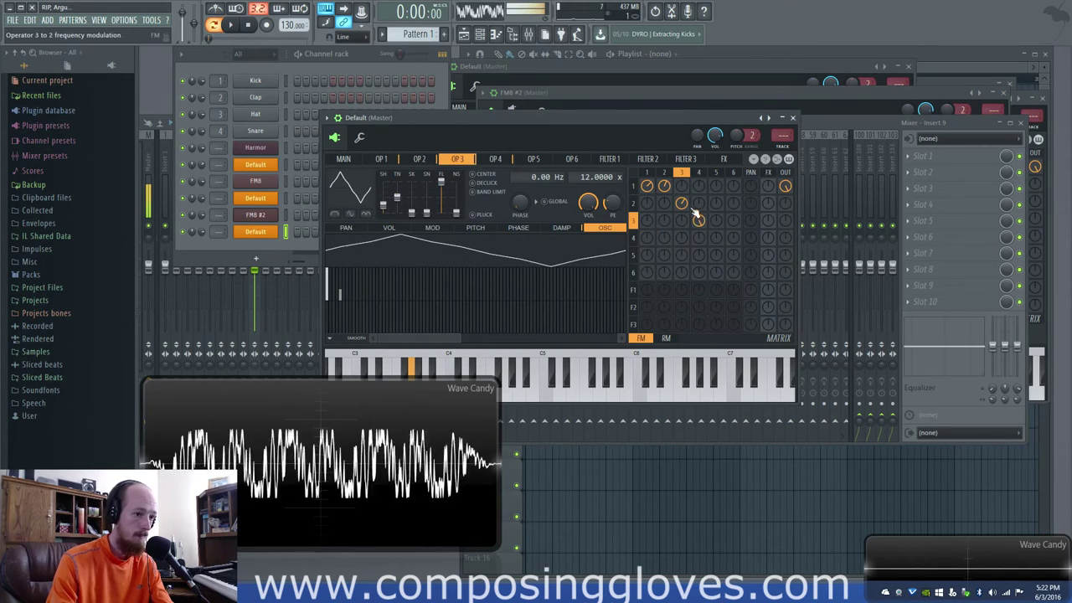
{"action": "left_click_drag", "start_coordinate": [699, 221], "coordinate": [698, 230]}
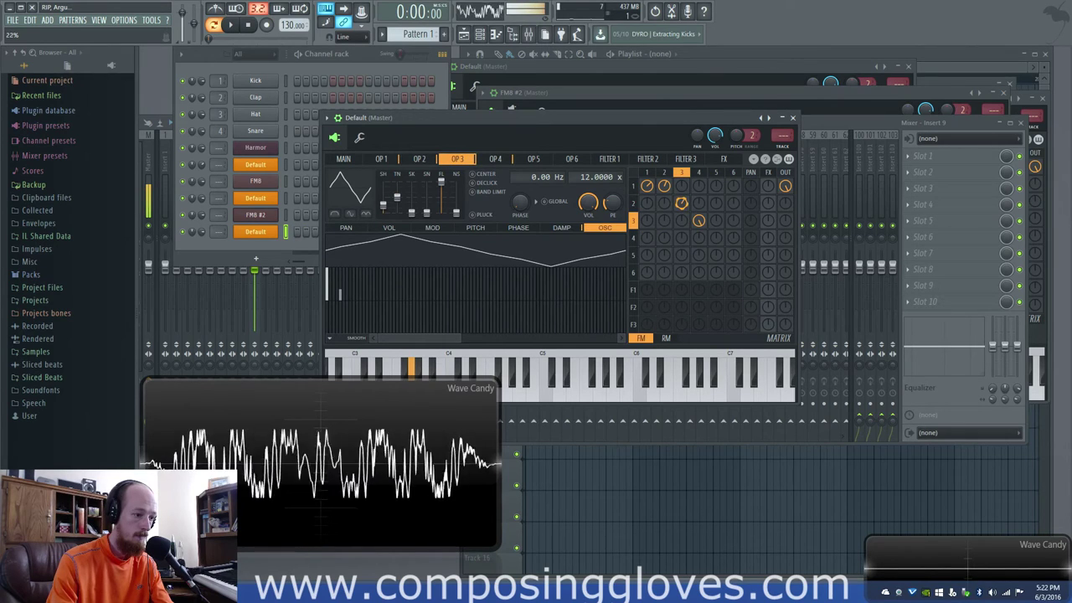
{"action": "left_click_drag", "start_coordinate": [664, 185], "coordinate": [666, 191]}
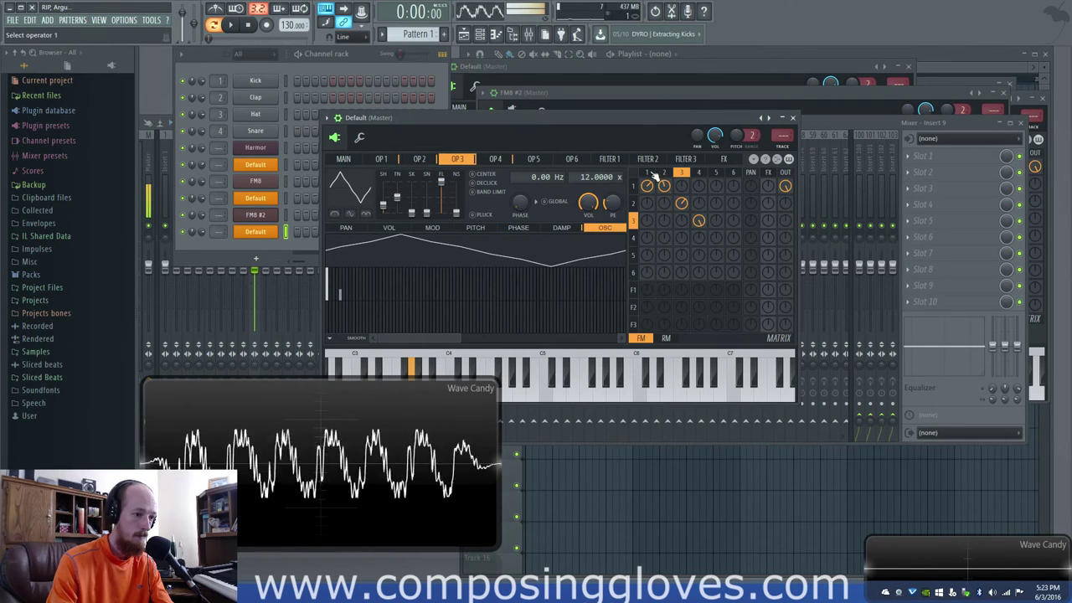
Set operator 1's frequency ratio to 0.2500.
{"action": "left_click", "coordinate": [650, 173]}
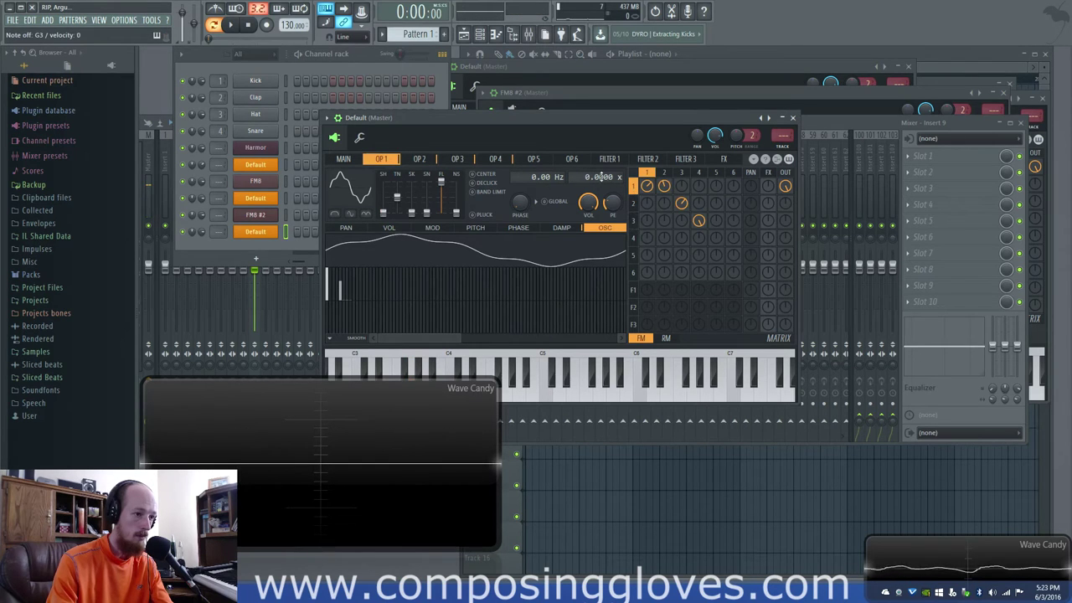
{"action": "left_click_drag", "start_coordinate": [600, 177], "coordinate": [600, 170]}
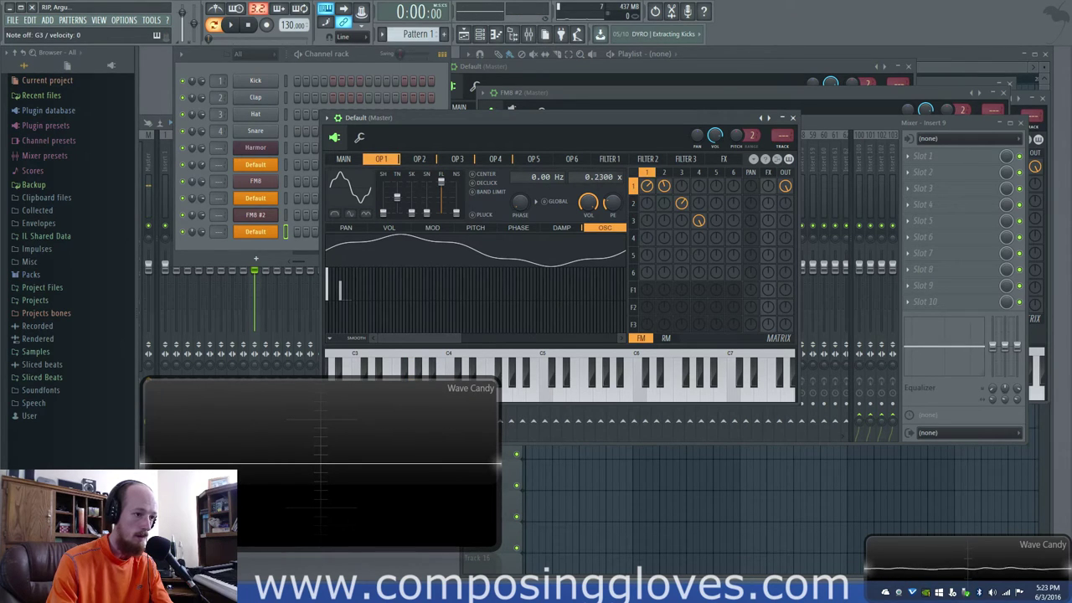
{"action": "left_click", "coordinate": [665, 173]}
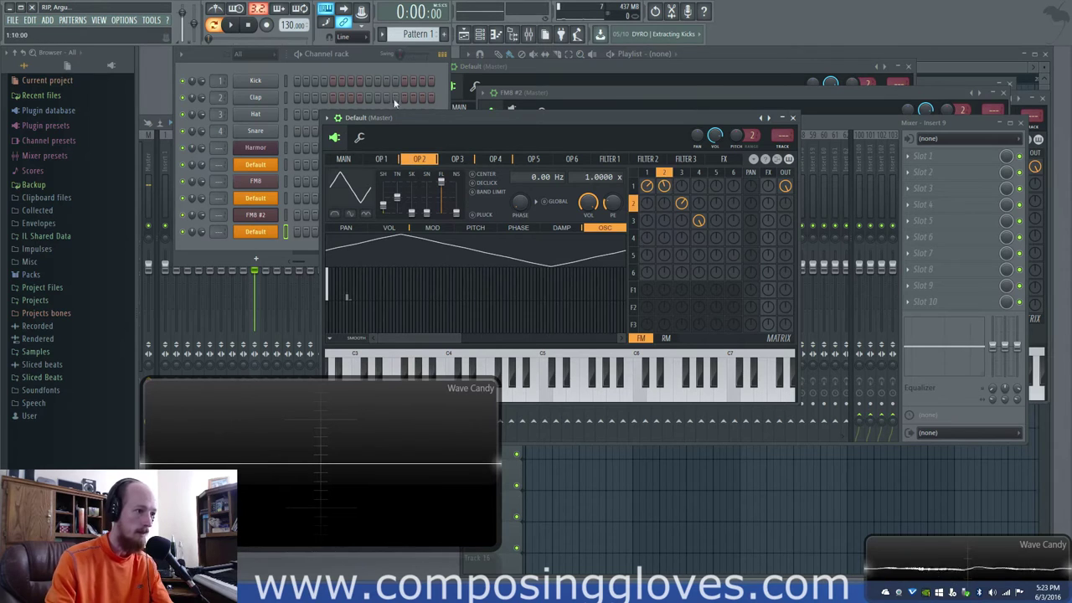
{"action": "left_click", "coordinate": [382, 159]}
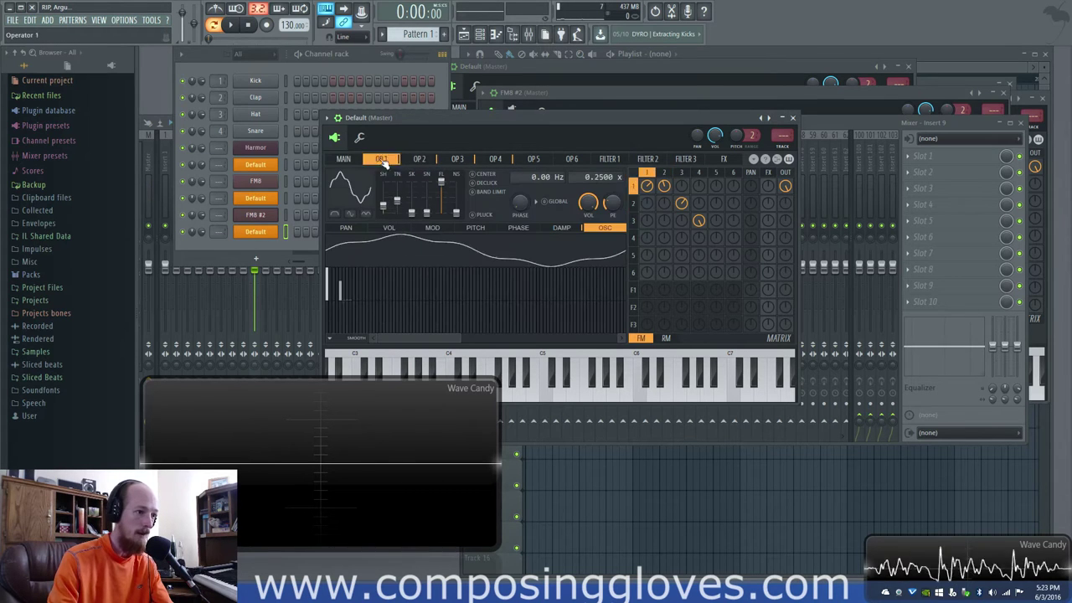
{"action": "left_click", "coordinate": [601, 160]}
Load Fruity WaveShaper into slot 5 of the master mixer track and move its window clear of the effect slots.
{"action": "left_click", "coordinate": [343, 159]}
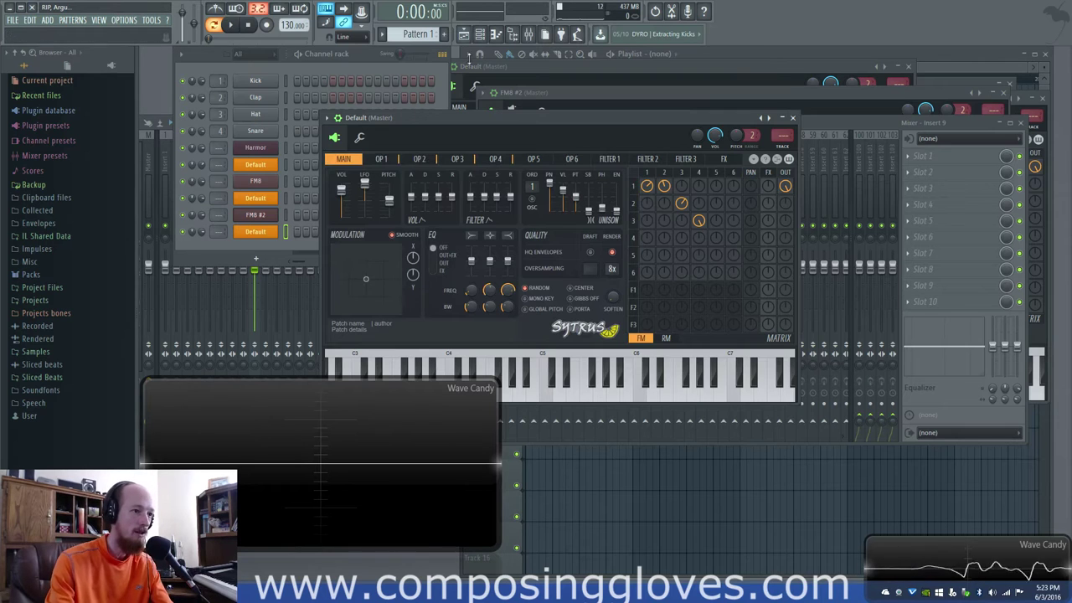
{"action": "left_click", "coordinate": [529, 36]}
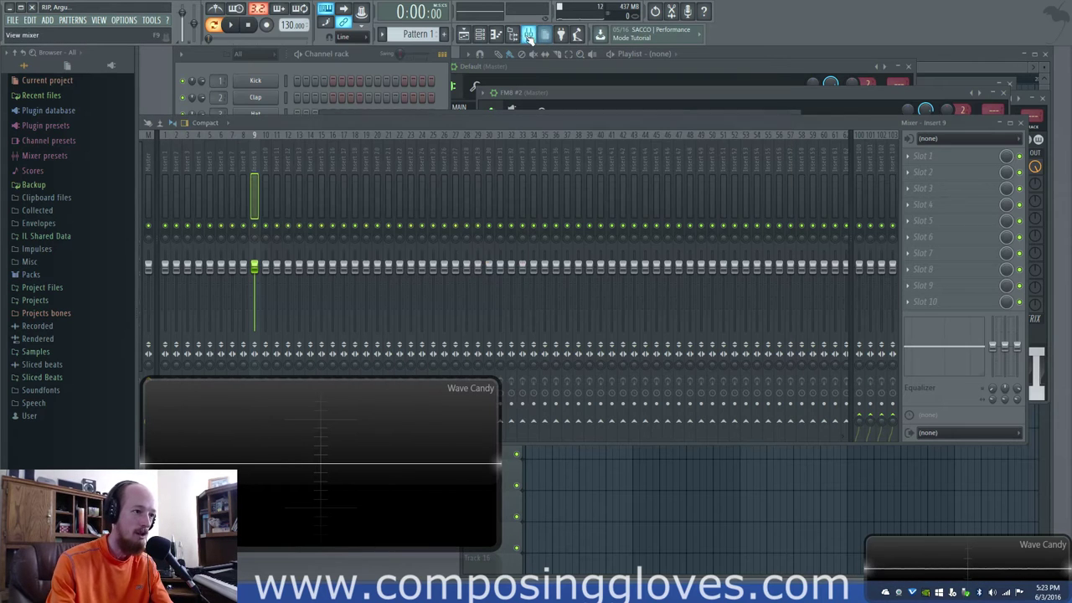
{"action": "left_click", "coordinate": [153, 159]}
{"action": "left_click", "coordinate": [934, 220]}
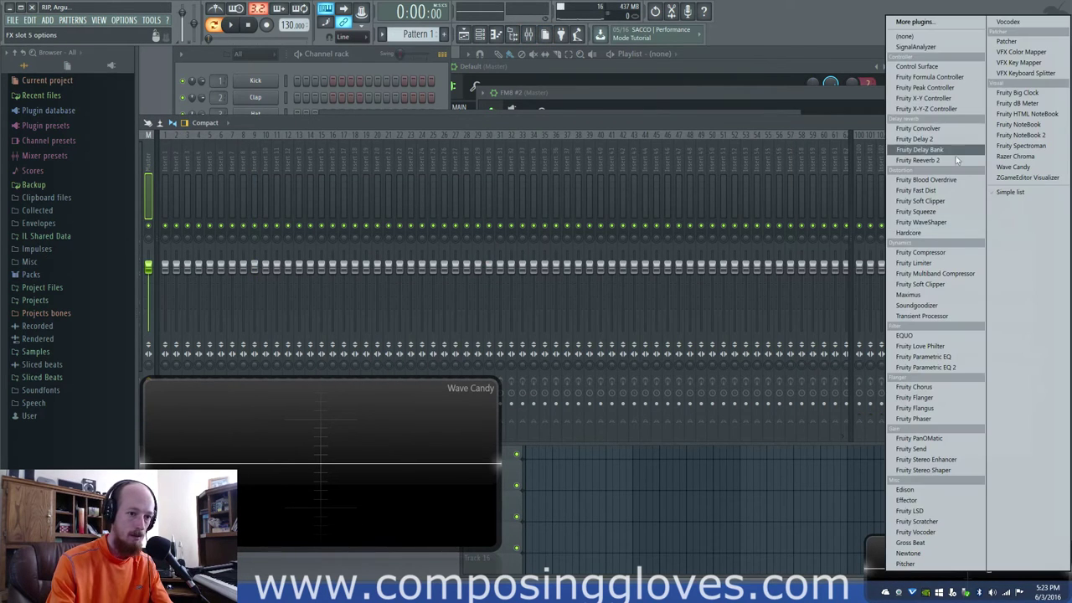
{"action": "left_click", "coordinate": [819, 129]}
{"action": "left_click", "coordinate": [934, 221]}
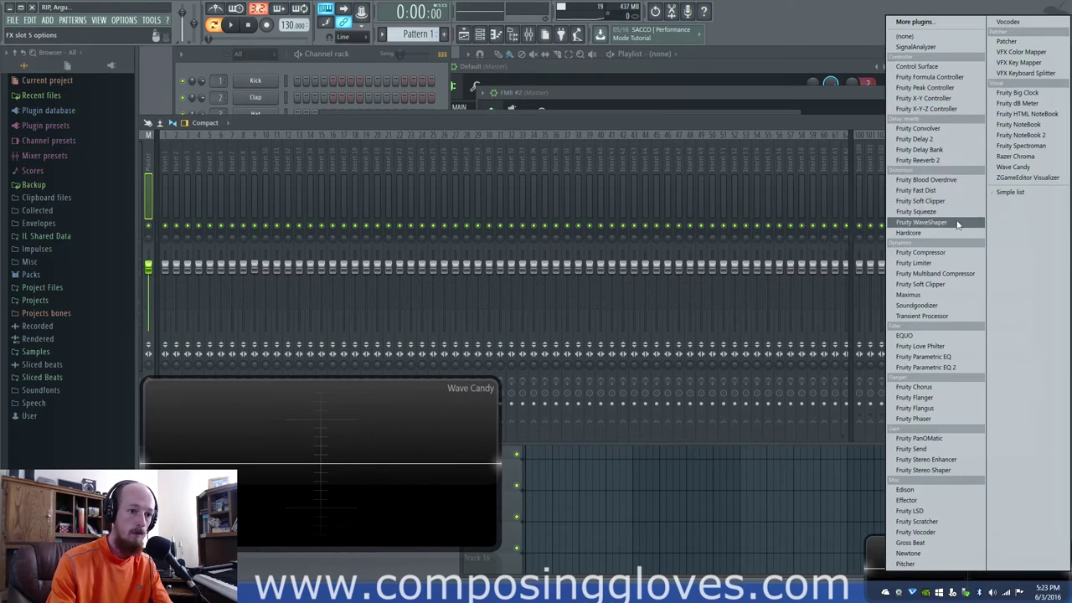
{"action": "left_click", "coordinate": [922, 222]}
{"action": "left_click_drag", "start_coordinate": [317, 191], "coordinate": [803, 111]}
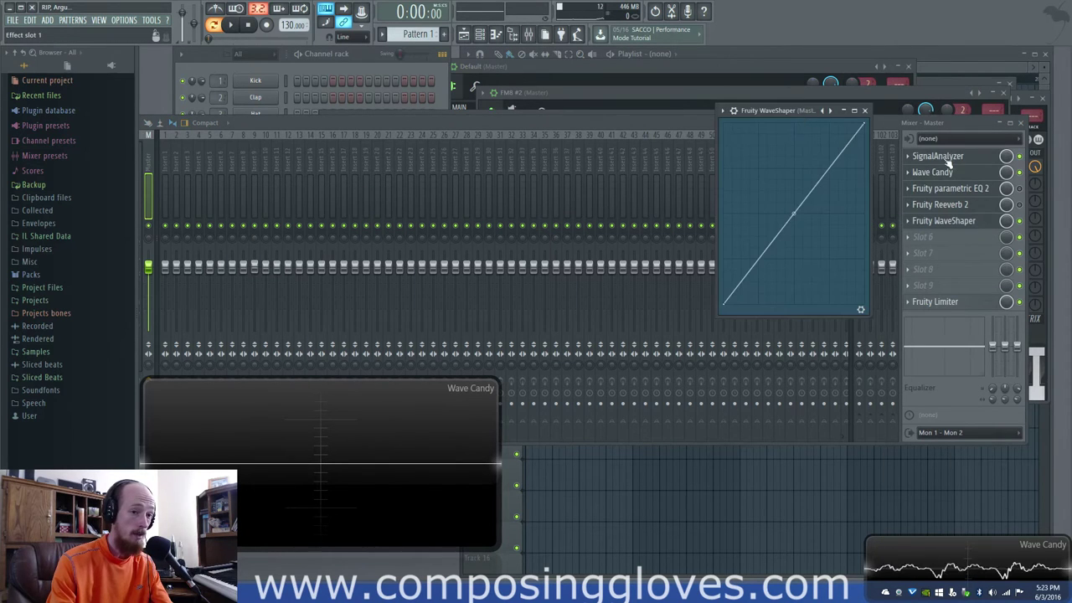
Bend the start of the Fruity WaveShaper curve steeply upward and add control points along it.
{"action": "left_click", "coordinate": [918, 222]}
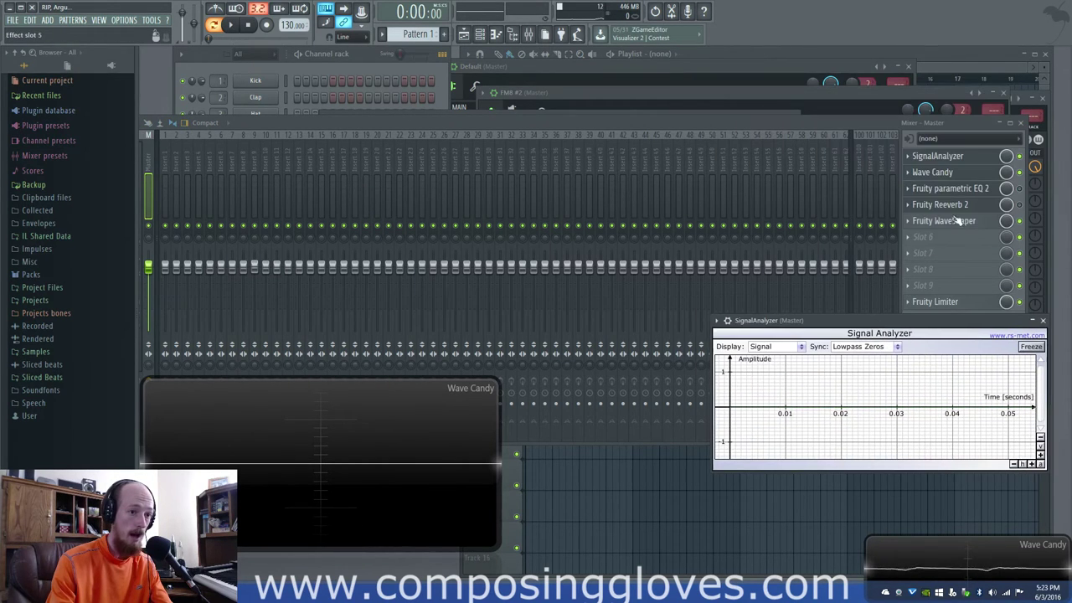
{"action": "left_click", "coordinate": [956, 225]}
{"action": "left_click_drag", "start_coordinate": [805, 109], "coordinate": [542, 109]}
{"action": "left_click_drag", "start_coordinate": [531, 212], "coordinate": [469, 171]}
{"action": "right_click", "coordinate": [495, 146]}
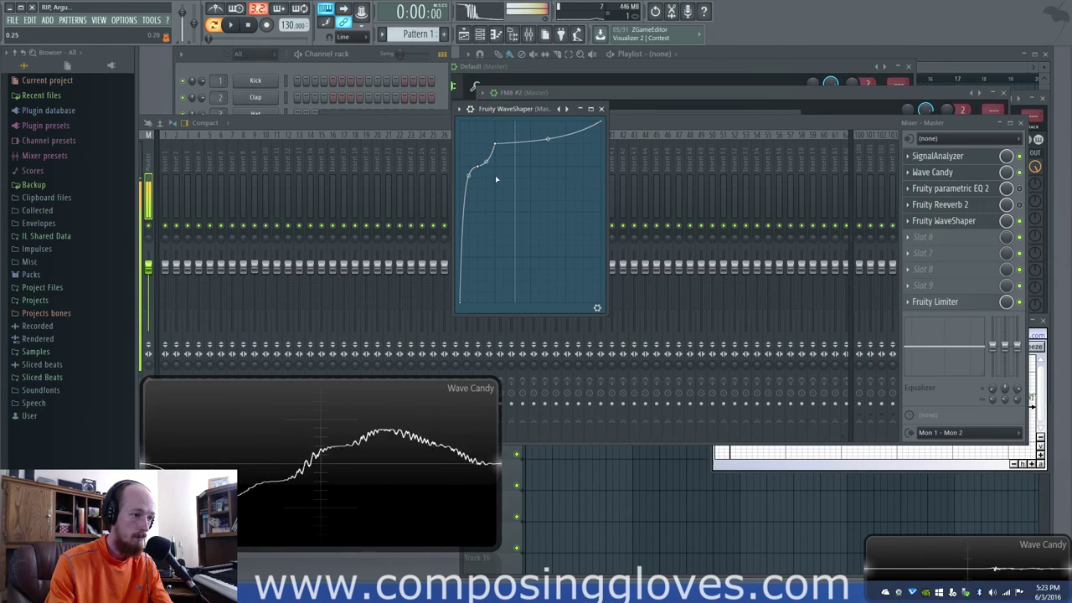
{"action": "right_click", "coordinate": [504, 148]}
{"action": "left_click", "coordinate": [518, 161]}
Add and move points on the WaveShaper curve to form a jagged line with several steep peaks and dips.
{"action": "left_click_drag", "start_coordinate": [495, 147], "coordinate": [525, 220]}
{"action": "left_click_drag", "start_coordinate": [471, 290], "coordinate": [484, 293]}
{"action": "right_click", "coordinate": [500, 196]}
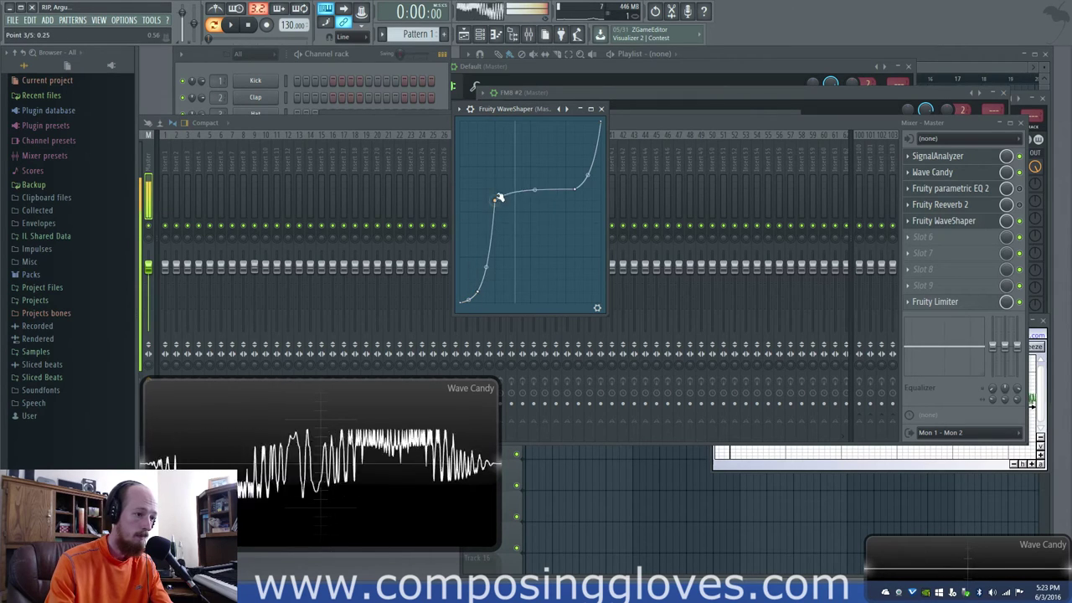
{"action": "left_click_drag", "start_coordinate": [500, 196], "coordinate": [495, 246]}
{"action": "right_click", "coordinate": [541, 186]}
{"action": "right_click", "coordinate": [524, 126]}
{"action": "left_click_drag", "start_coordinate": [525, 201], "coordinate": [532, 156]}
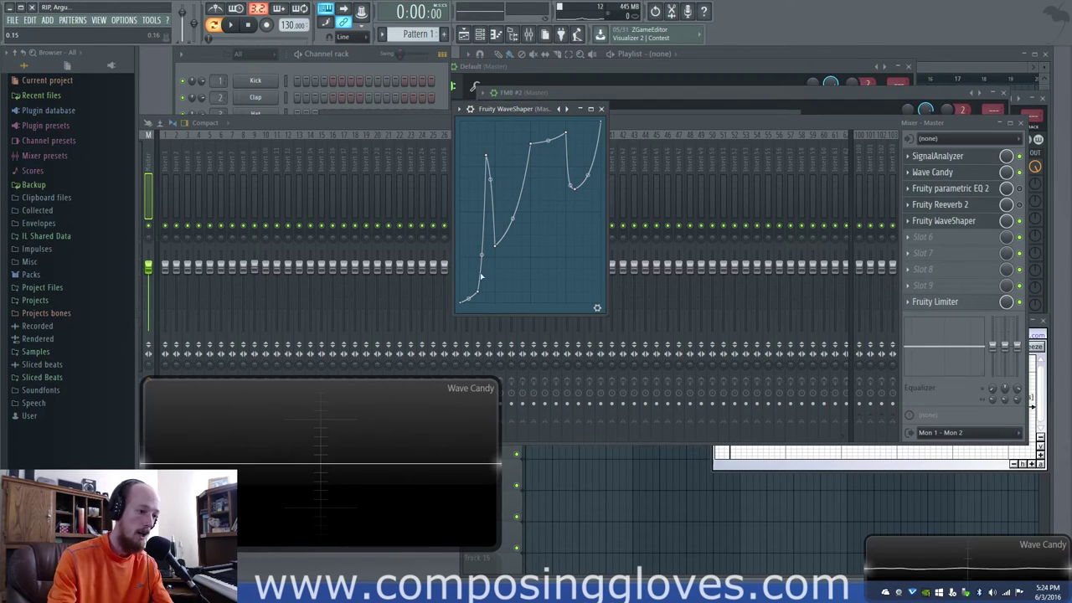
Revisit the earlier Sytrus patches, then bypass Fruity WaveShaper and enable Fruity parametric EQ 2 and Fruity Reeverb 2 on the master track.
{"action": "left_click", "coordinate": [508, 95]}
{"action": "left_click", "coordinate": [570, 75]}
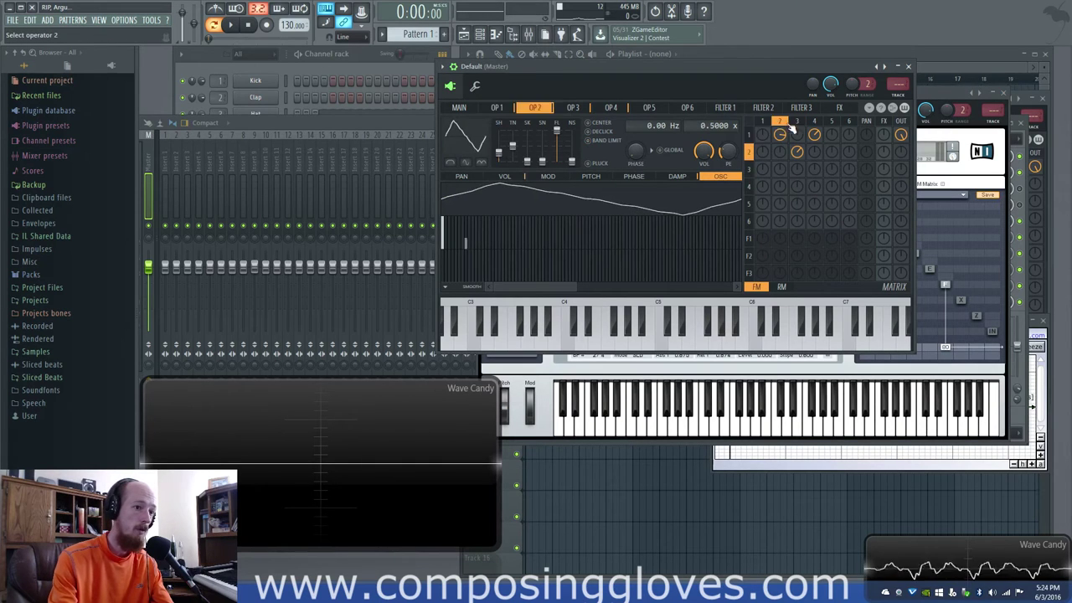
{"action": "left_click", "coordinate": [267, 103]}
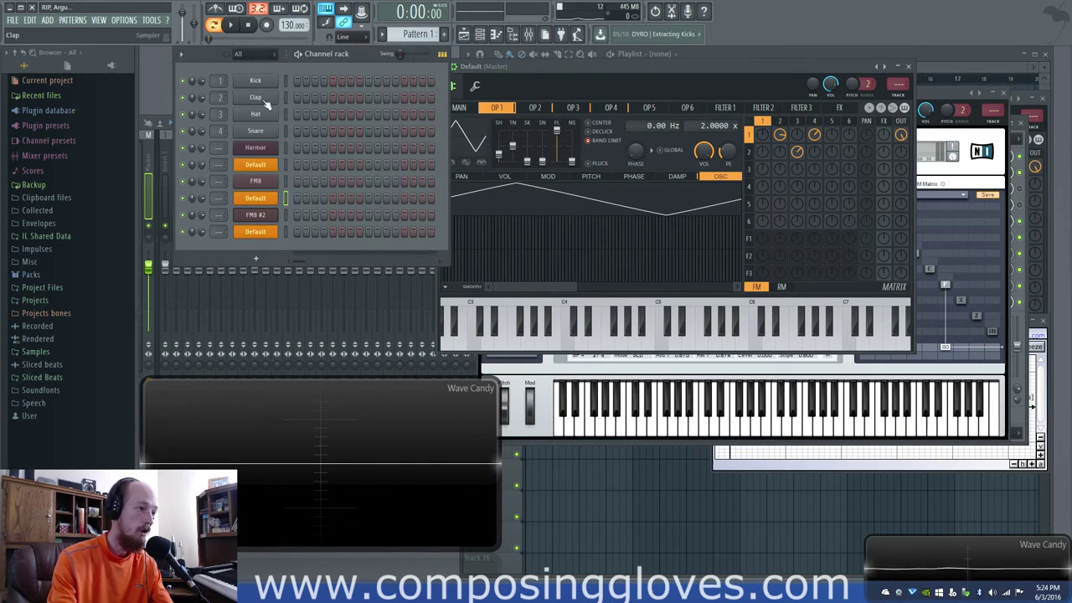
{"action": "left_click", "coordinate": [266, 168]}
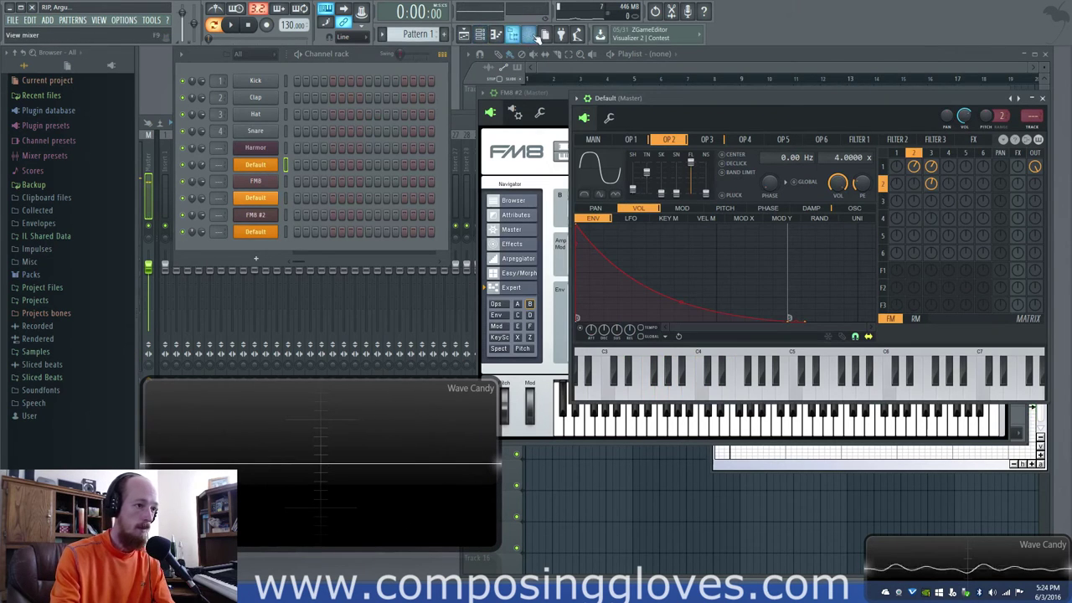
{"action": "key", "text": "F9"}
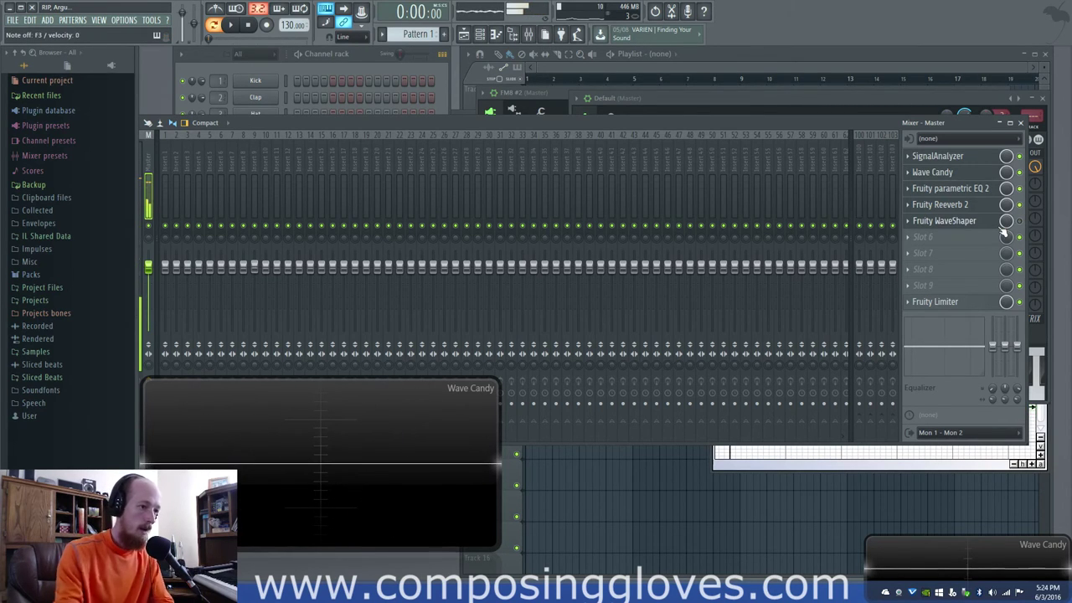
Audition the earlier FM8 and Sytrus patches, and switch off Fruity parametric EQ 2 and Fruity Reeverb 2 on the master track.
{"action": "left_click", "coordinate": [371, 76]}
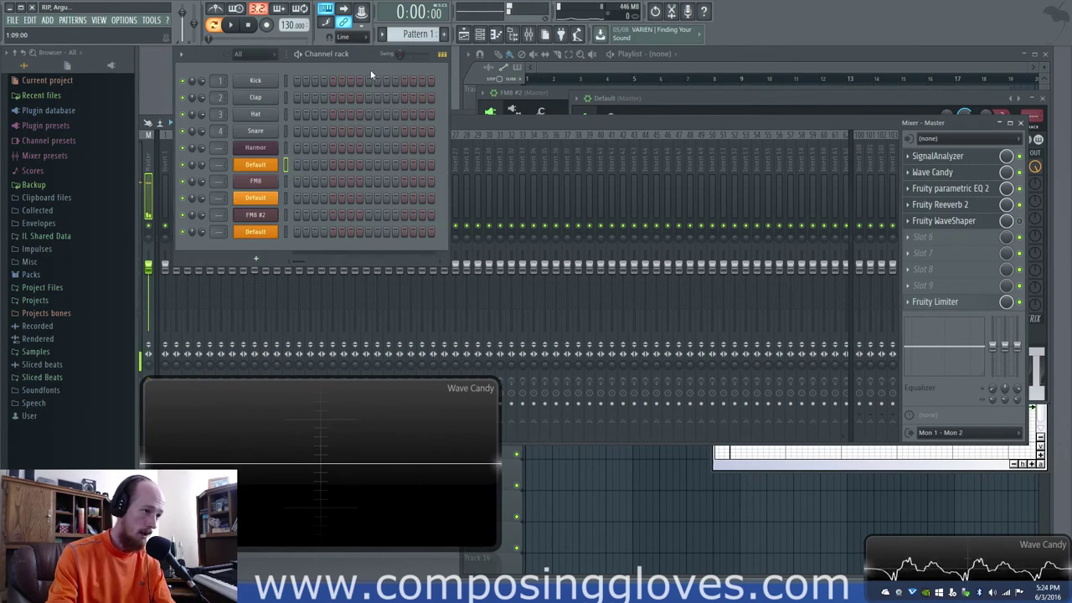
{"action": "left_click", "coordinate": [268, 184]}
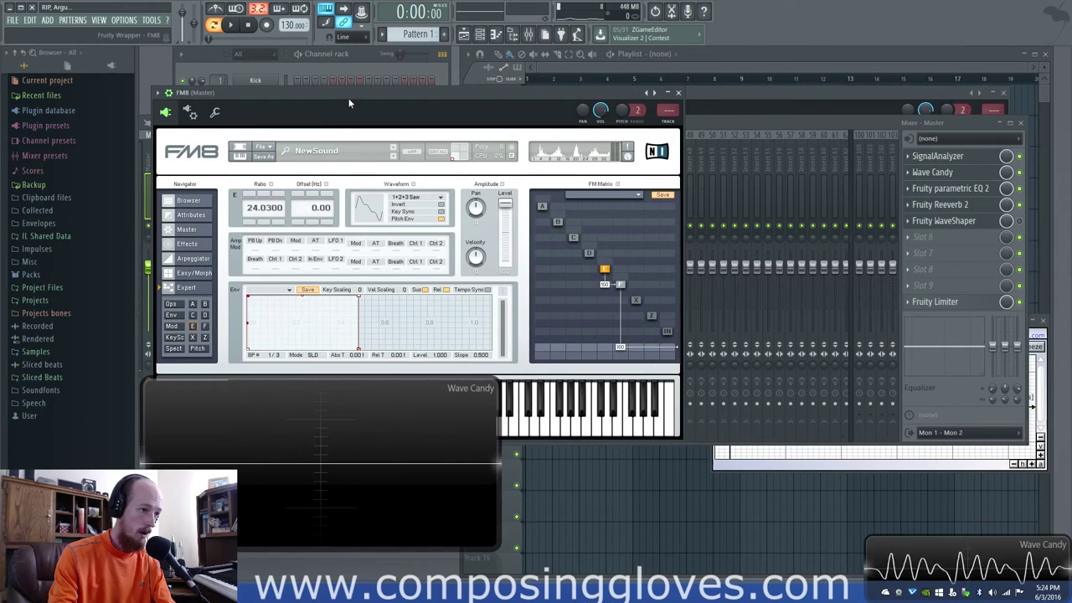
{"action": "left_click", "coordinate": [447, 79]}
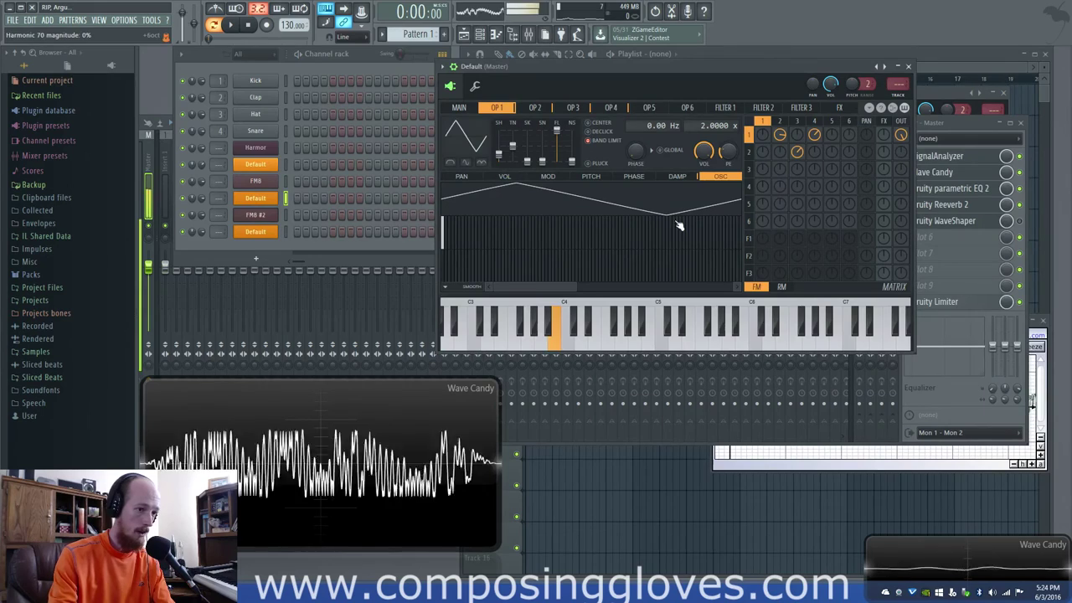
{"action": "left_click", "coordinate": [1022, 208]}
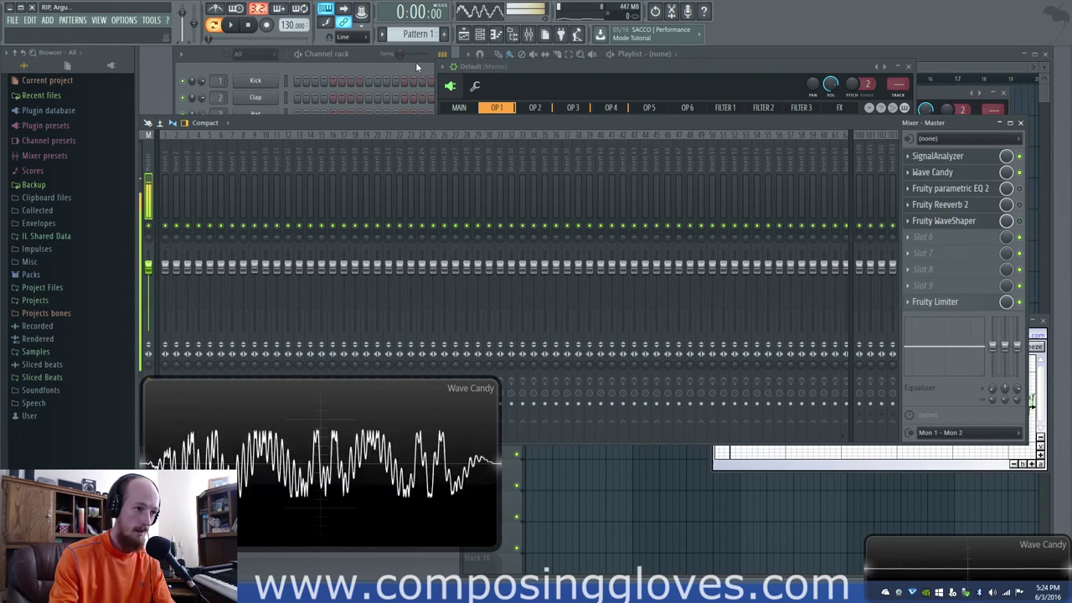
{"action": "left_click", "coordinate": [457, 94]}
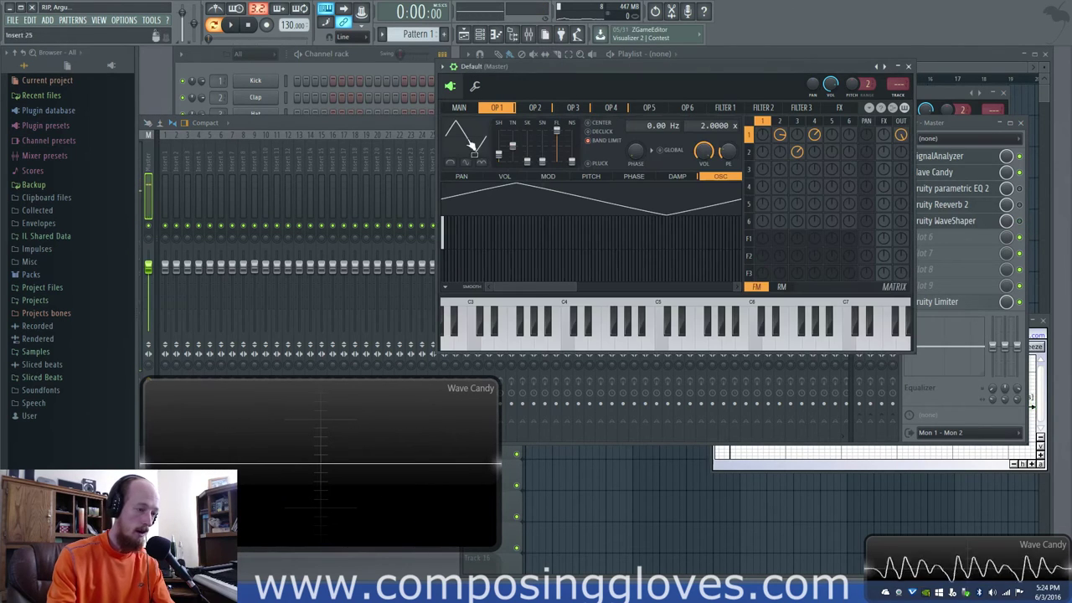
{"action": "left_click", "coordinate": [320, 65]}
{"action": "left_click", "coordinate": [256, 231]}
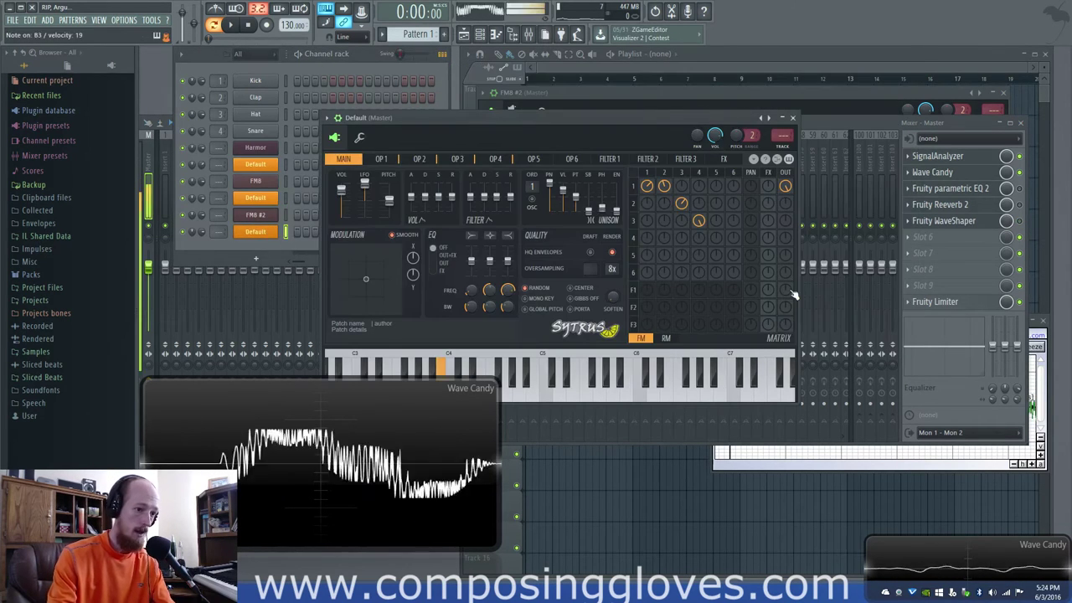
{"action": "left_click", "coordinate": [269, 237]}
Add a new Sytrus channel and load its Default preset.
{"action": "left_click", "coordinate": [246, 253]}
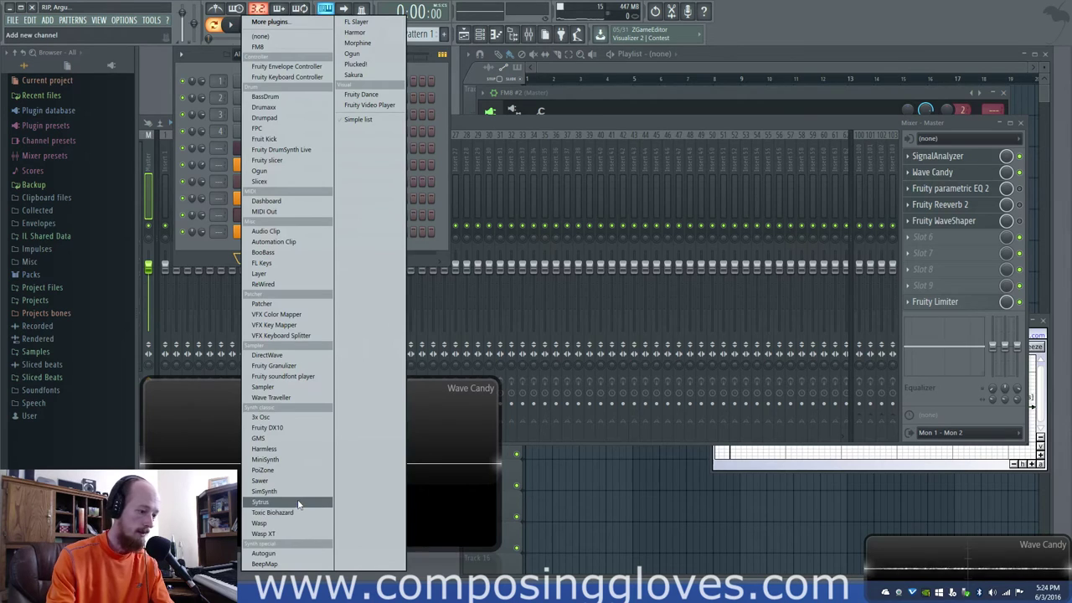
{"action": "left_click", "coordinate": [264, 502]}
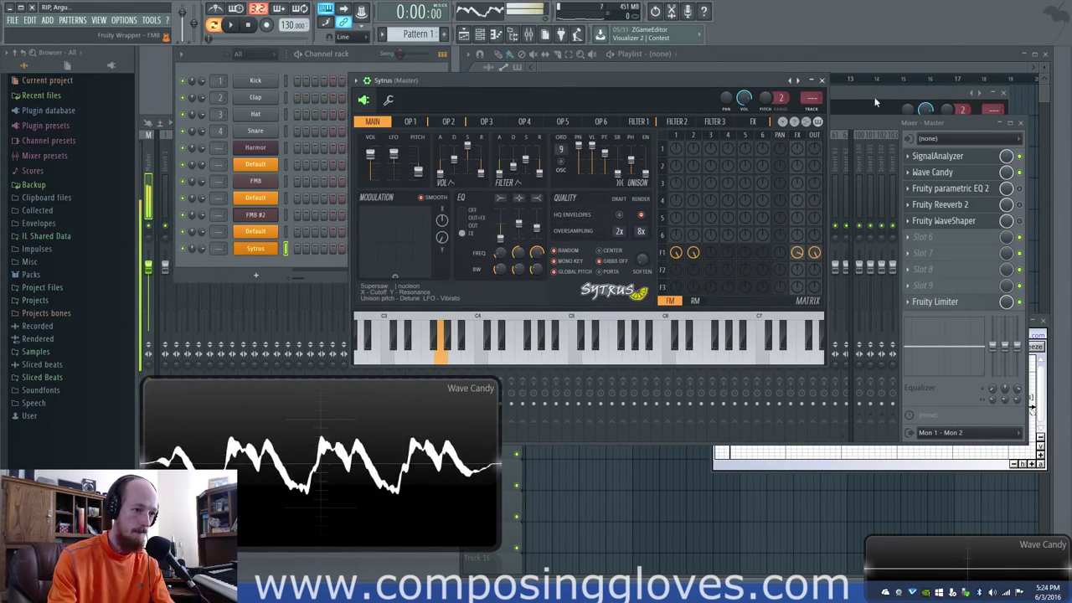
{"action": "left_click", "coordinate": [791, 80]}
{"action": "left_click", "coordinate": [829, 339]}
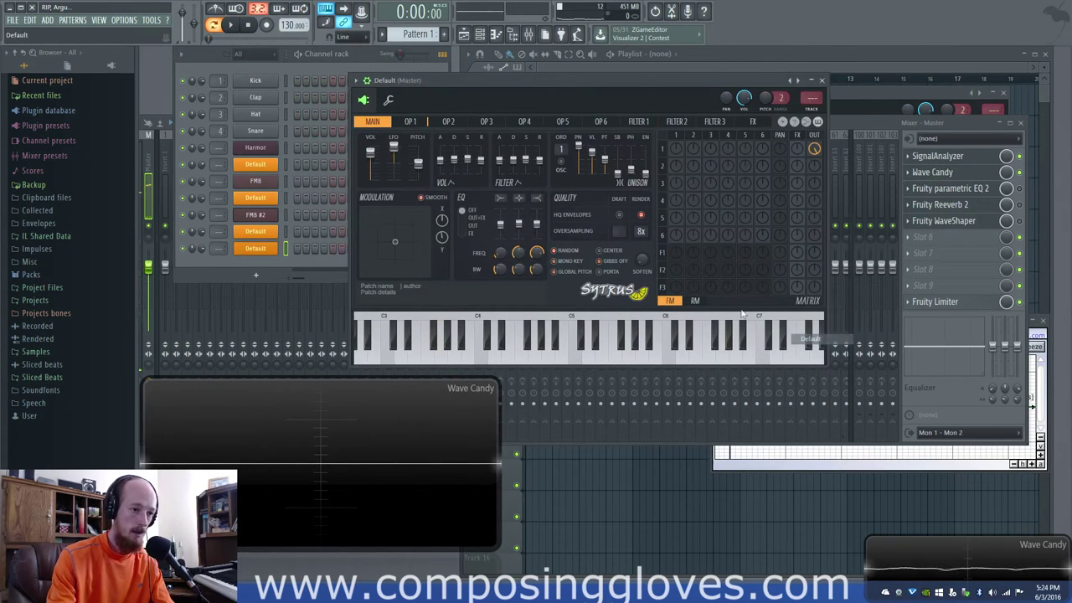
Add feedback to operators 1 and 2, and enable operator 2's volume envelope.
{"action": "left_click", "coordinate": [694, 136]}
{"action": "left_click", "coordinate": [694, 165]}
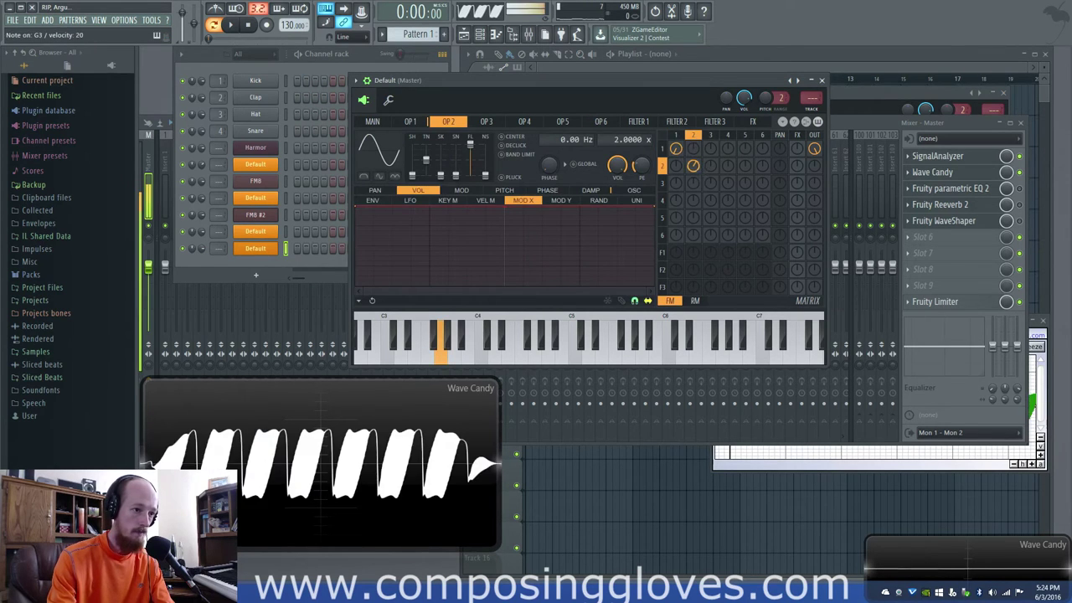
{"action": "left_click", "coordinate": [460, 190]}
{"action": "left_click", "coordinate": [457, 193]}
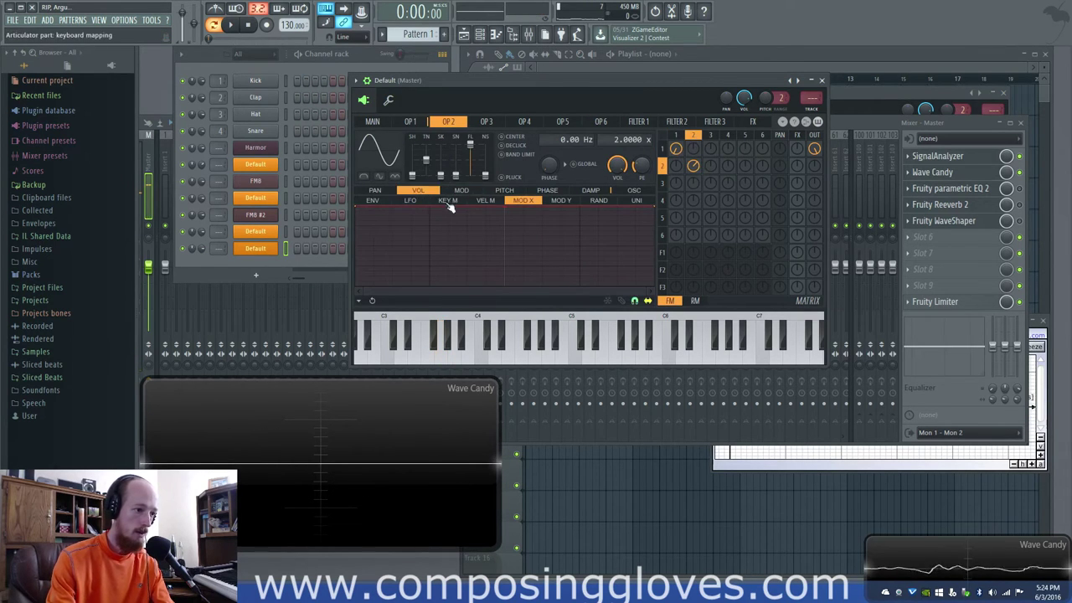
{"action": "left_click", "coordinate": [373, 202]}
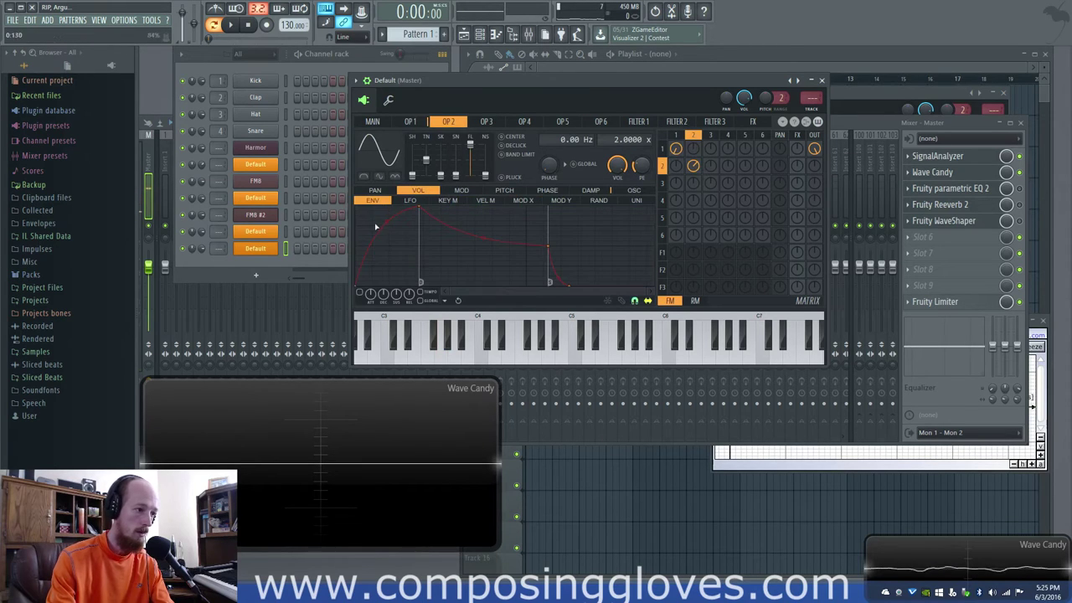
{"action": "left_click", "coordinate": [361, 296]}
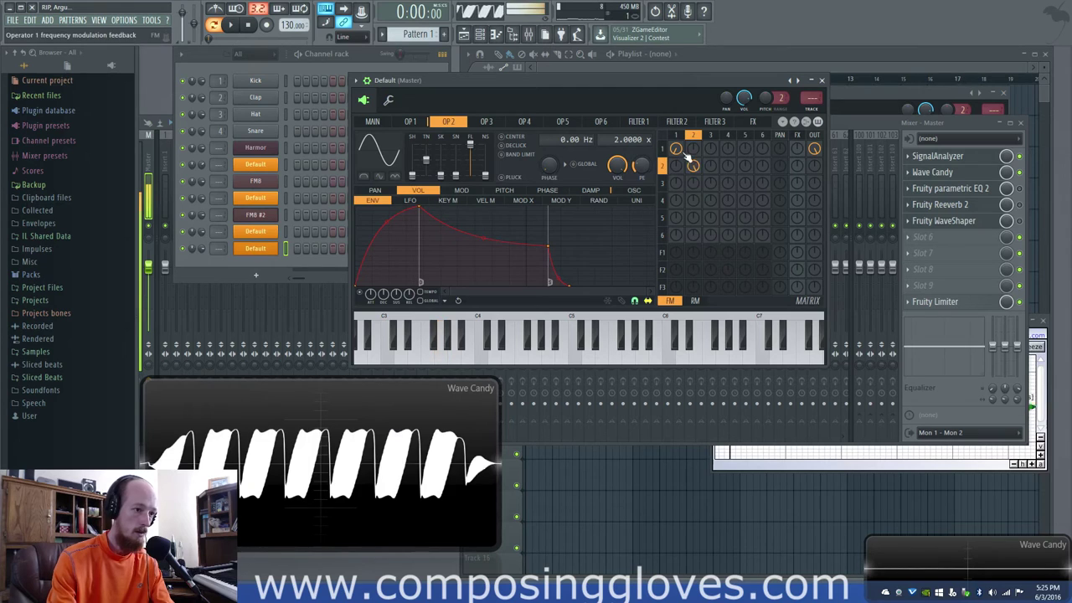
Replace the feedback with a chain in which operator 3 modulates operator 2 and operator 2 modulates operator 1.
{"action": "left_click_drag", "start_coordinate": [693, 159], "coordinate": [693, 138]}
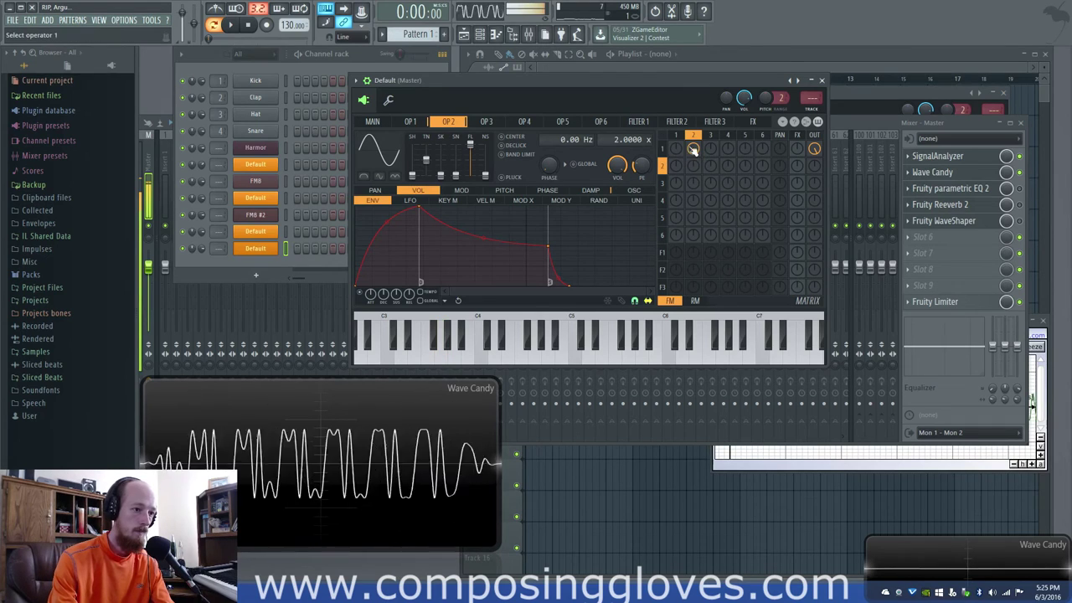
{"action": "left_click_drag", "start_coordinate": [710, 165], "coordinate": [710, 152]}
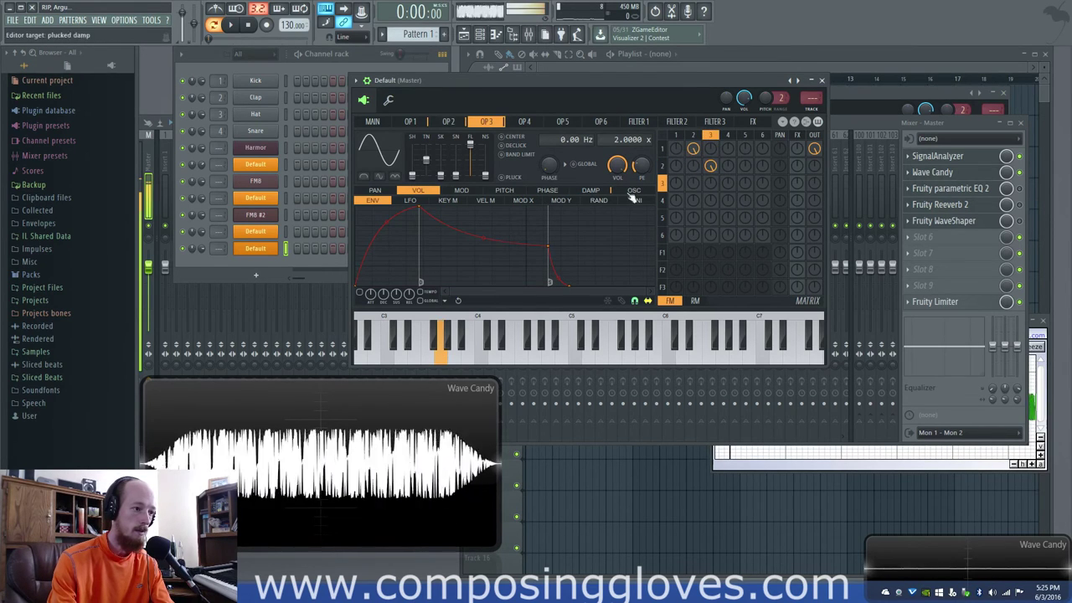
Give operator 3 a triangle wave at ratio 0.0200 and a volume envelope with a long, straight attack.
{"action": "left_click_drag", "start_coordinate": [628, 139], "coordinate": [628, 151]}
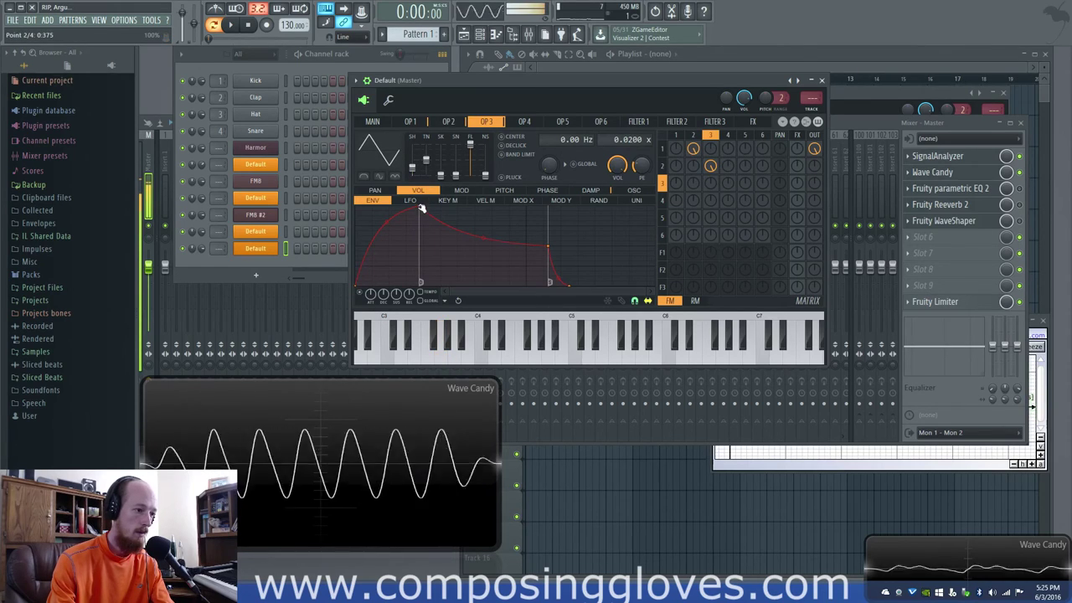
{"action": "left_click_drag", "start_coordinate": [424, 210], "coordinate": [659, 180]}
{"action": "left_click_drag", "start_coordinate": [500, 220], "coordinate": [531, 255]}
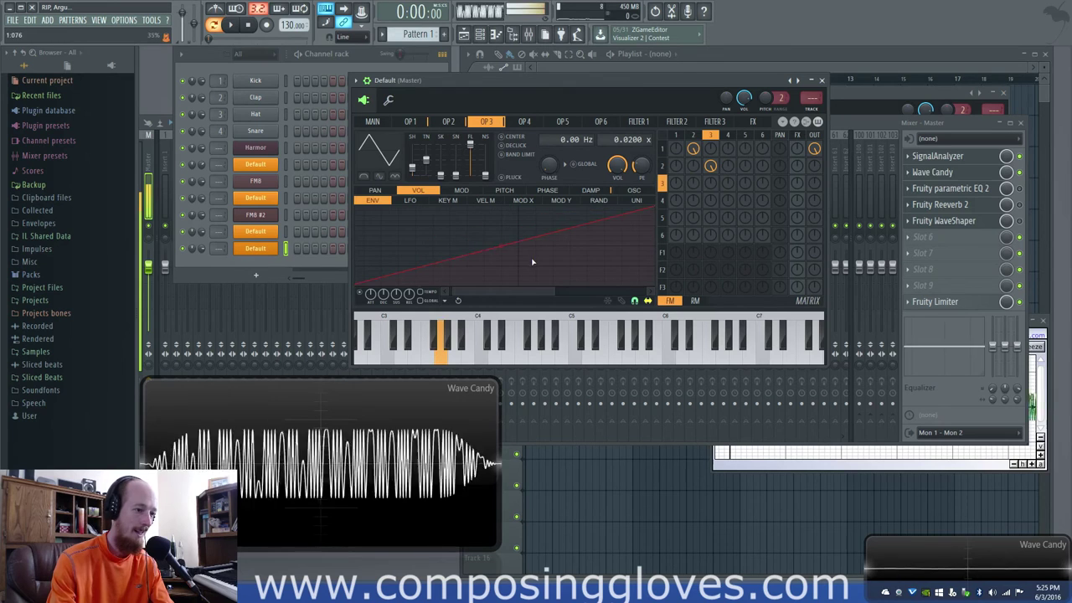
Route operator 4 into operator 1 at ratio 64.0000 and enable its volume envelope with a long attack that curves up late.
{"action": "left_click", "coordinate": [727, 135]}
{"action": "left_click_drag", "start_coordinate": [630, 139], "coordinate": [630, 100]}
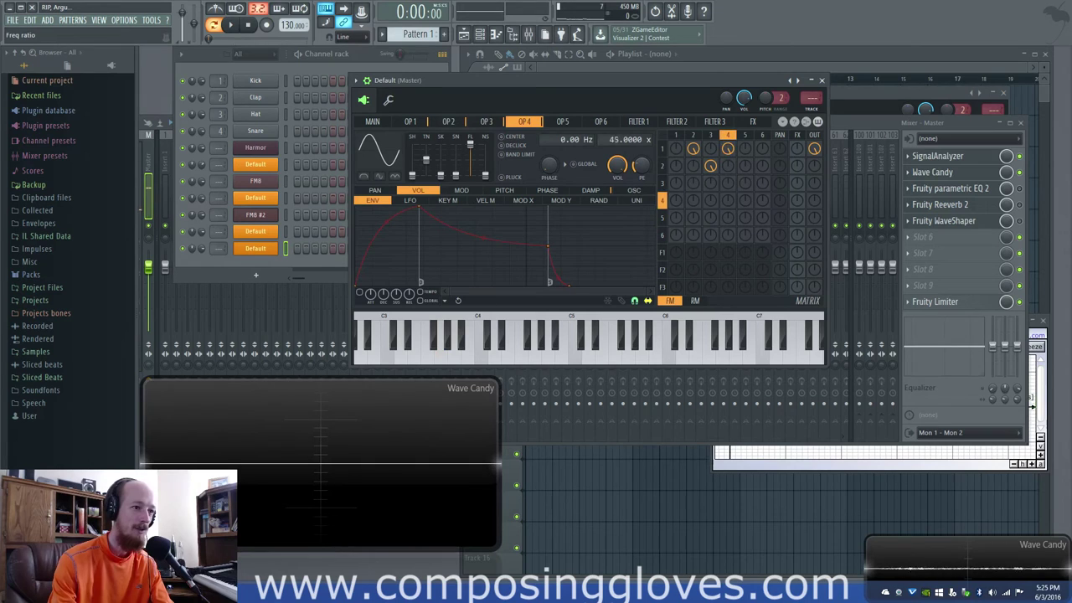
{"action": "left_click", "coordinate": [364, 295]}
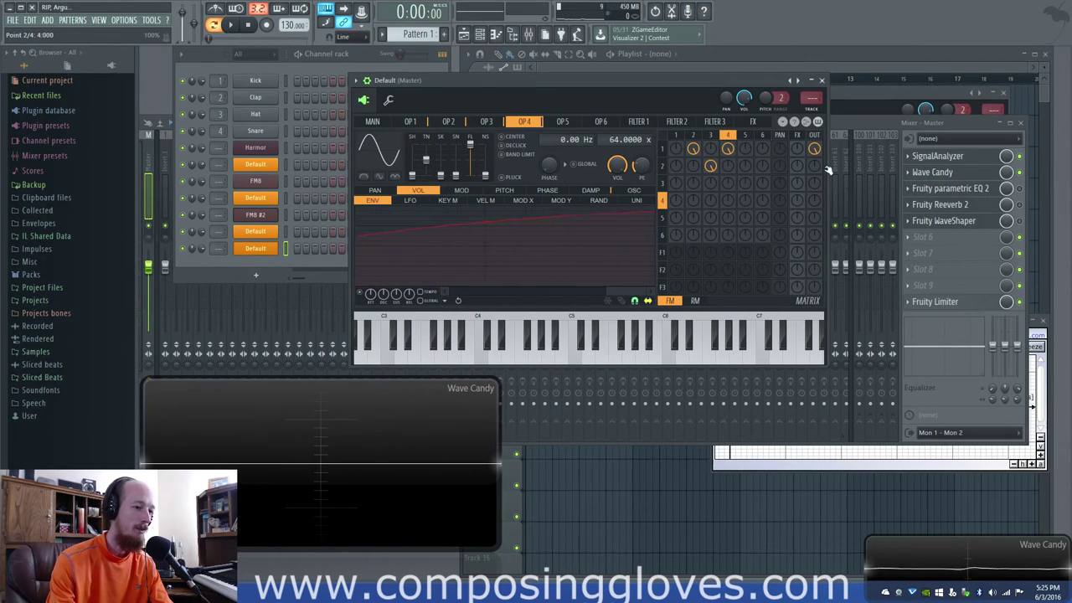
{"action": "scroll", "coordinate": [539, 292], "scroll_direction": "up", "scroll_amount": 2}
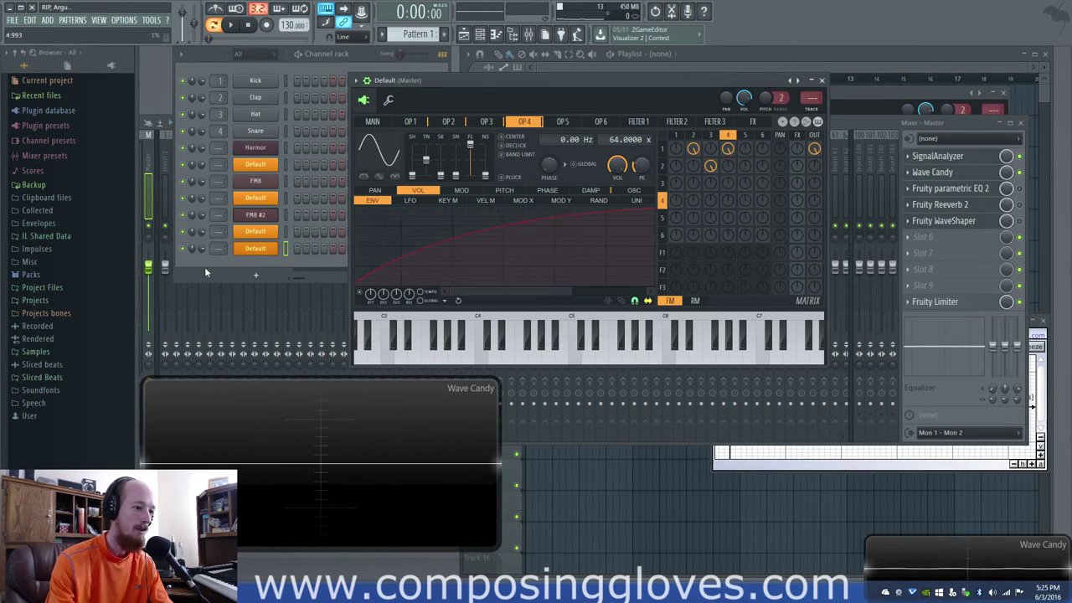
{"action": "left_click_drag", "start_coordinate": [522, 221], "coordinate": [525, 278]}
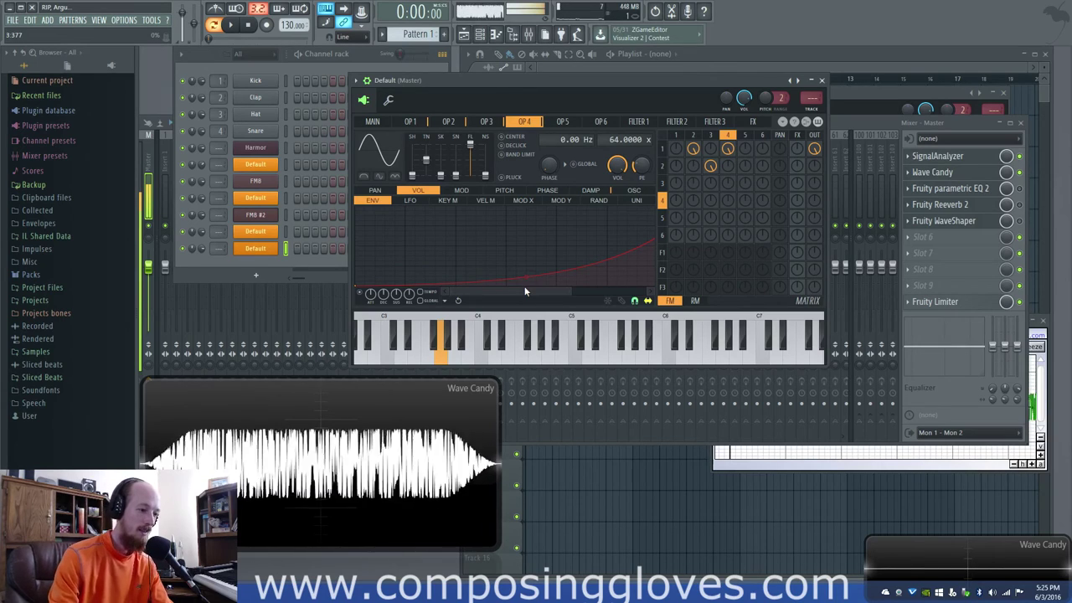
{"action": "left_click", "coordinate": [710, 135]}
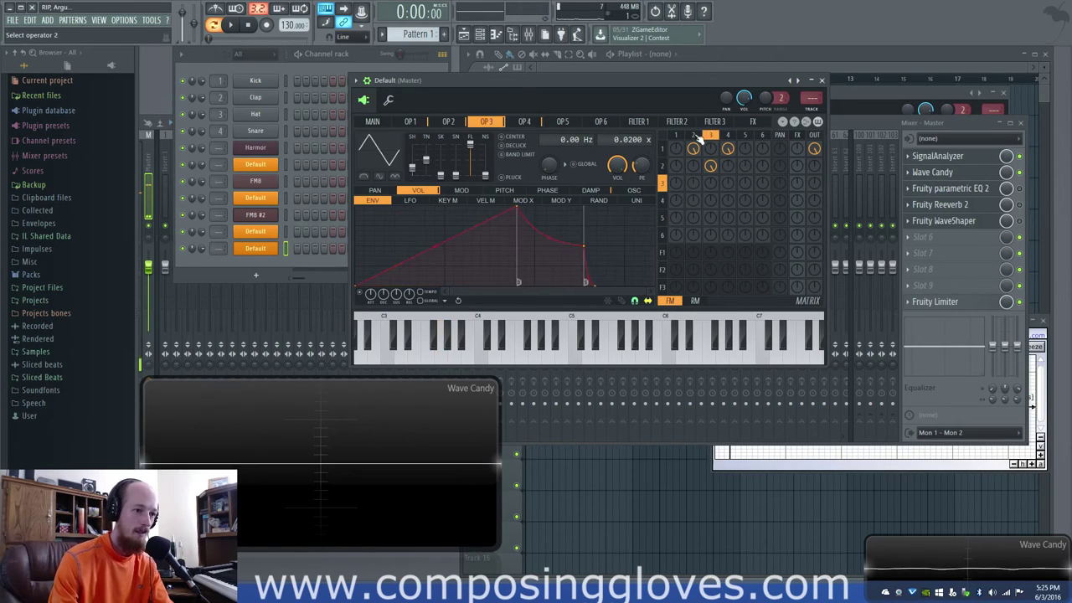
Give operator 1 a triangle-like wave and feedback, and route operator 4 into operator 3.
{"action": "left_click", "coordinate": [676, 135]}
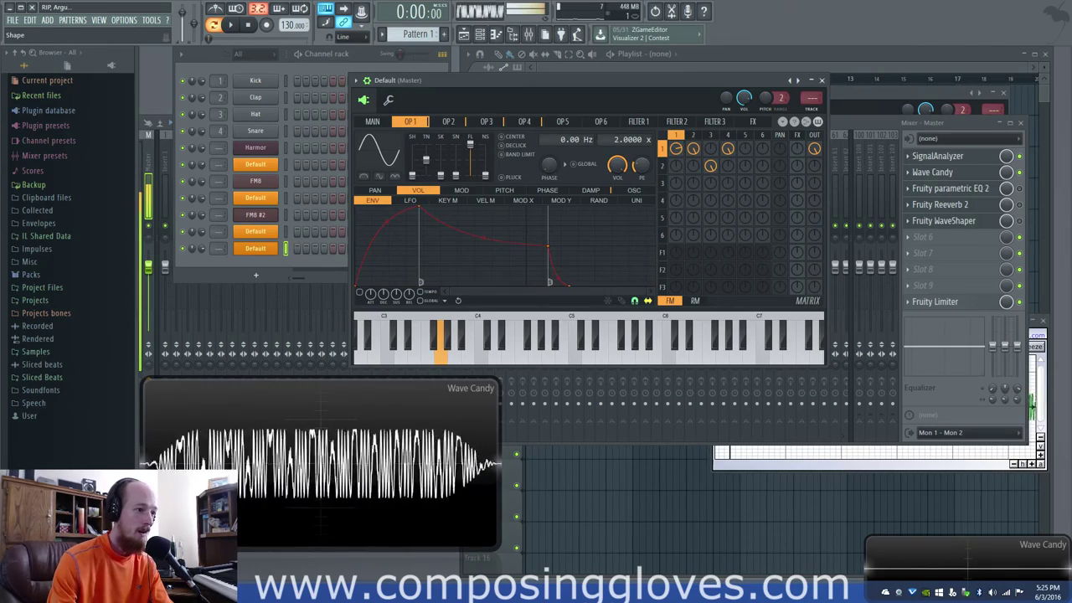
{"action": "left_click_drag", "start_coordinate": [412, 176], "coordinate": [413, 159]}
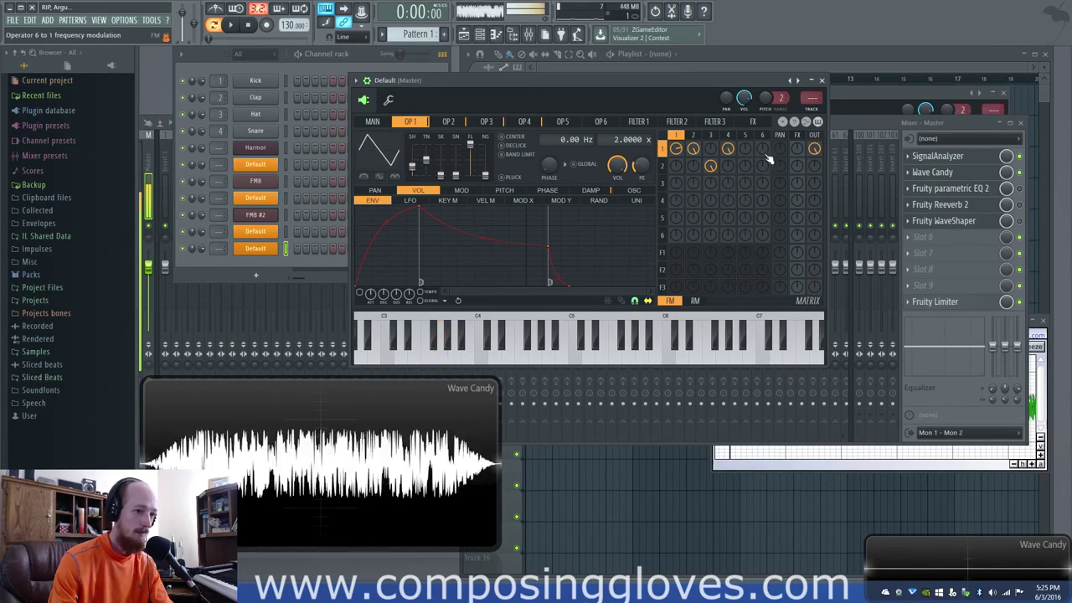
{"action": "left_click_drag", "start_coordinate": [728, 186], "coordinate": [741, 188]}
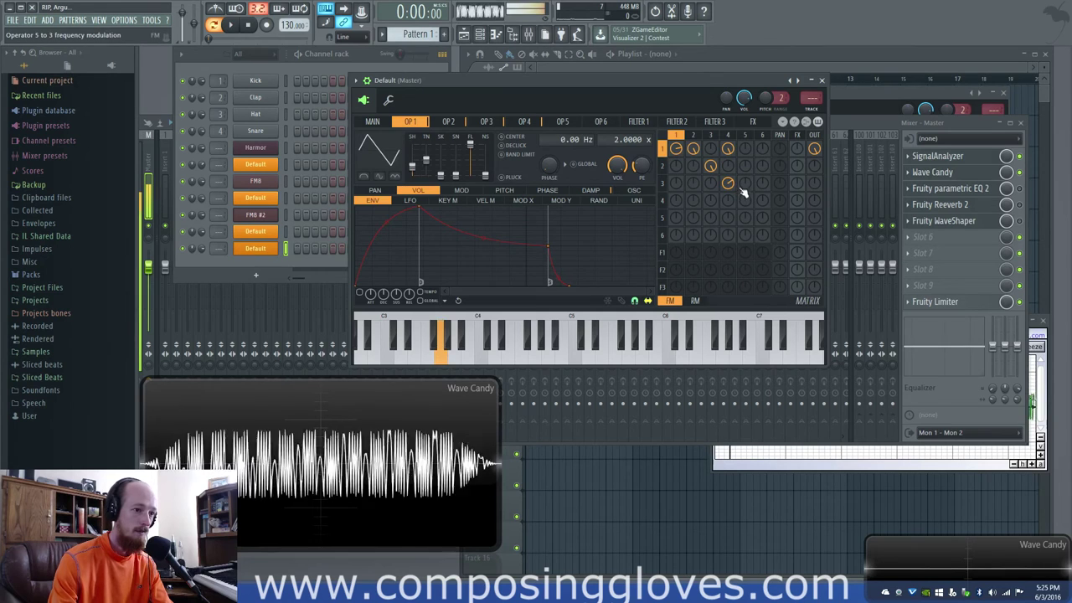
Set Sytrus's draft oversampling quality to 16x after trying 32x.
{"action": "left_click", "coordinate": [372, 121]}
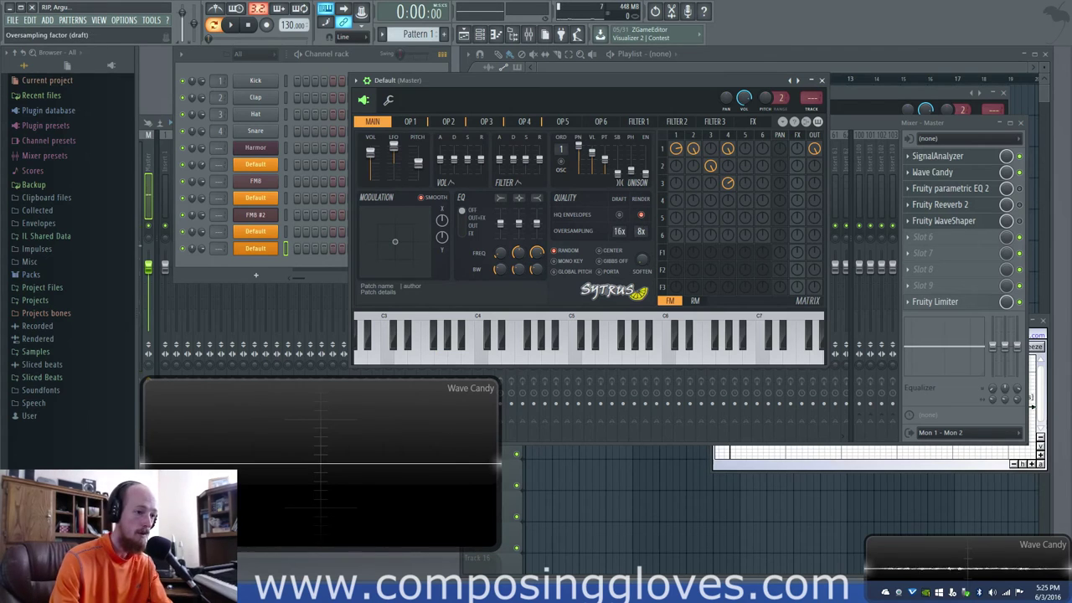
{"action": "left_click_drag", "start_coordinate": [620, 231], "coordinate": [621, 237]}
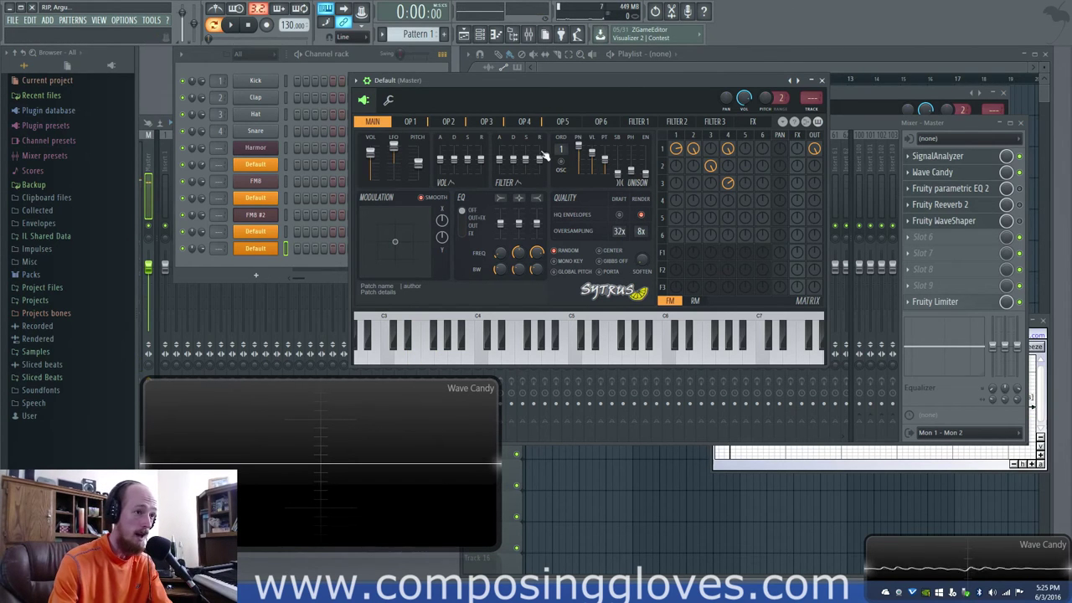
{"action": "left_click_drag", "start_coordinate": [620, 231], "coordinate": [619, 236]}
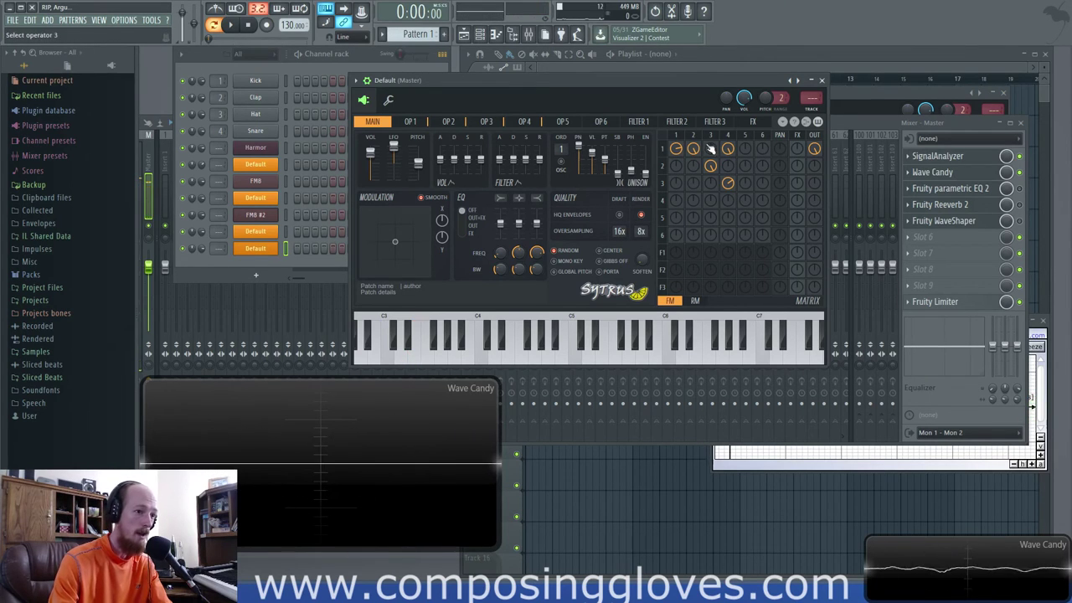
Adjust the modulation amounts of the operator 2 to 1, 3 to 2 and 4 to 3 routings while a note sounds.
{"action": "left_click_drag", "start_coordinate": [693, 148], "coordinate": [693, 142]}
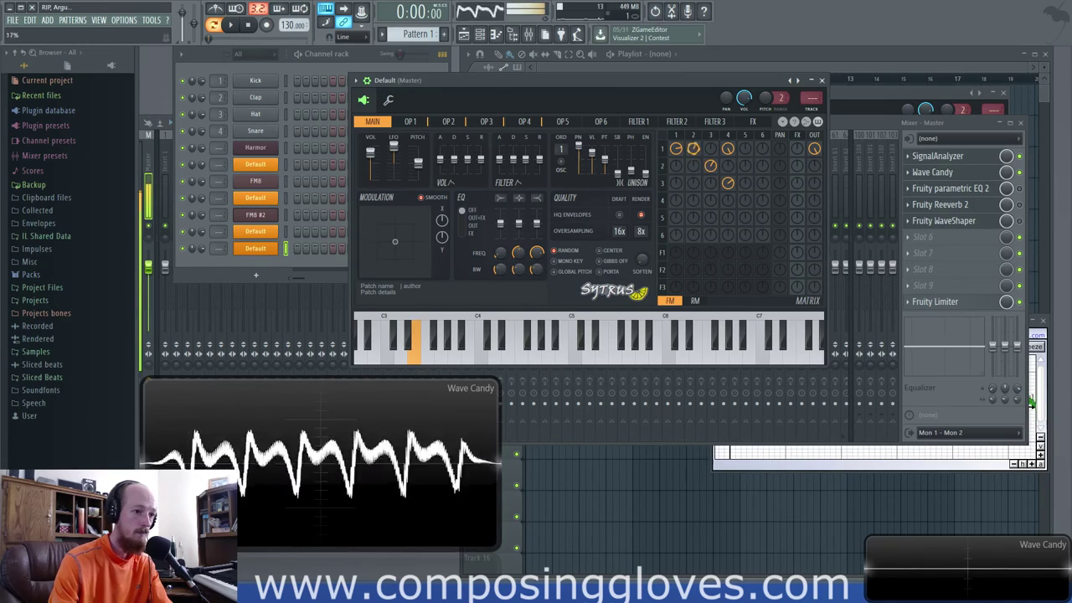
{"action": "scroll", "coordinate": [731, 184], "scroll_direction": "up", "scroll_amount": 2}
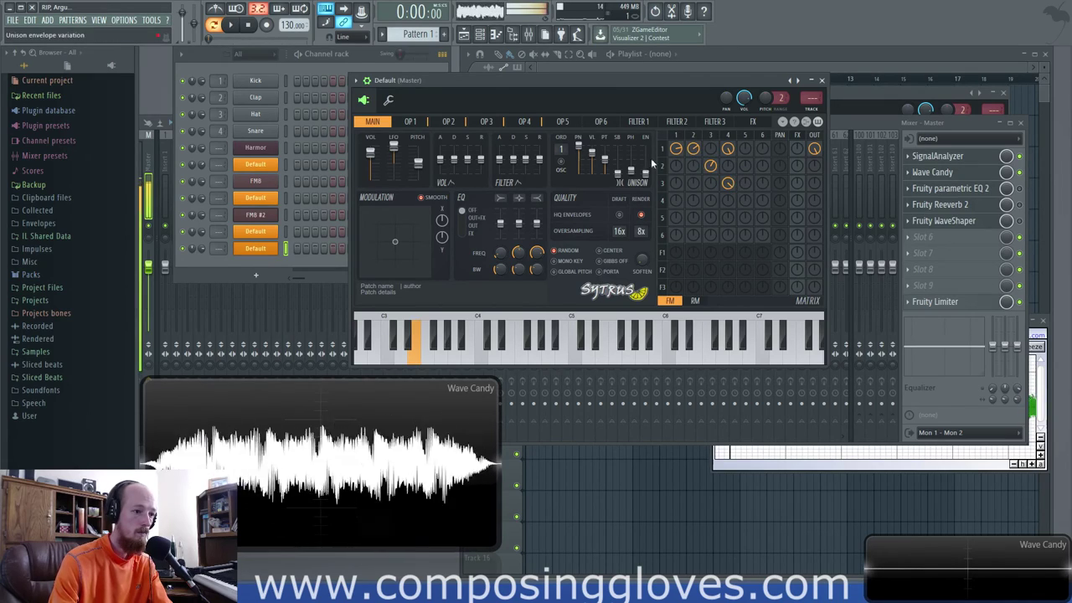
{"action": "scroll", "coordinate": [680, 154], "scroll_direction": "down", "scroll_amount": 2}
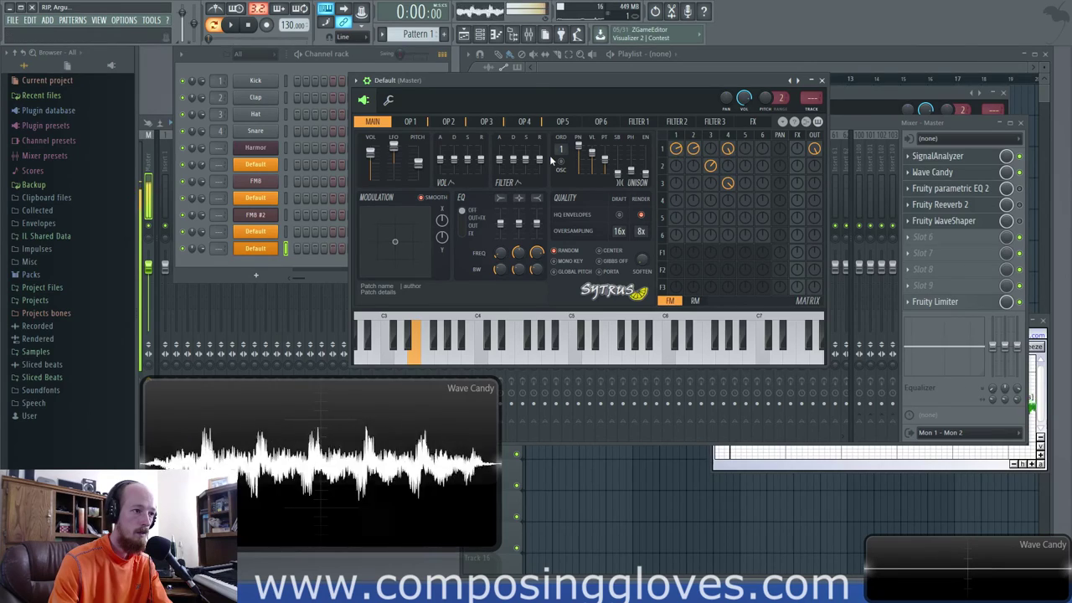
Experiment with the waveform shapes of operators 4, 3 and 2 while playing notes.
{"action": "left_click", "coordinate": [730, 151]}
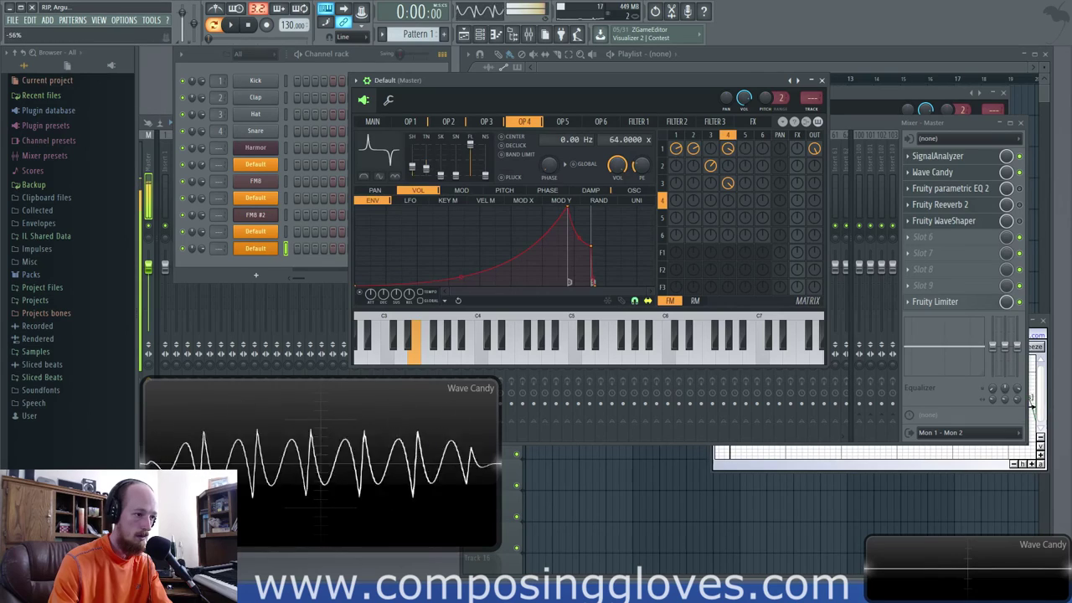
{"action": "left_click", "coordinate": [709, 136]}
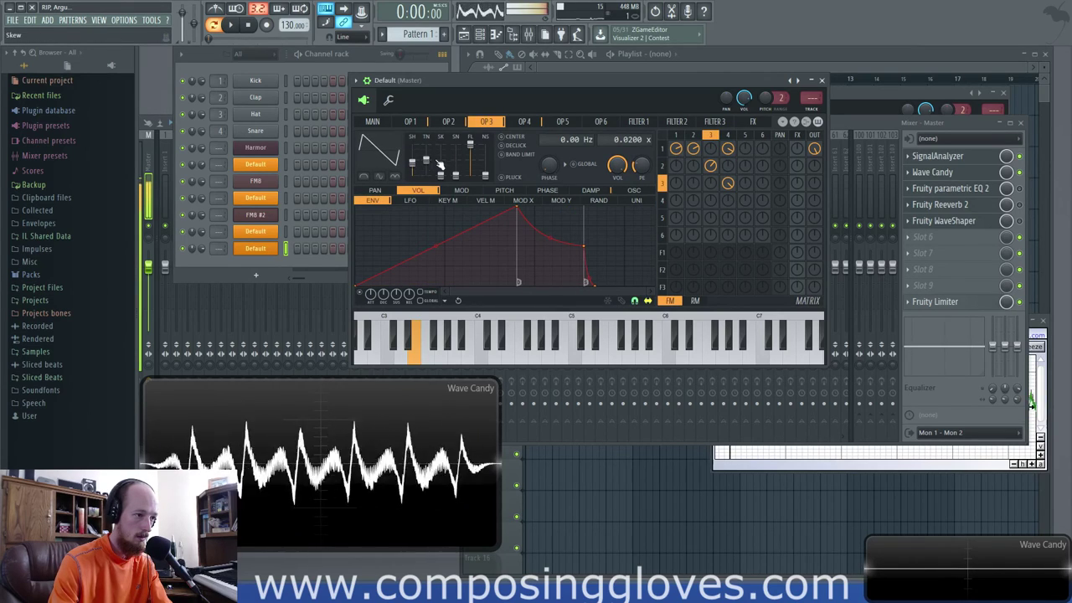
{"action": "left_click", "coordinate": [448, 122]}
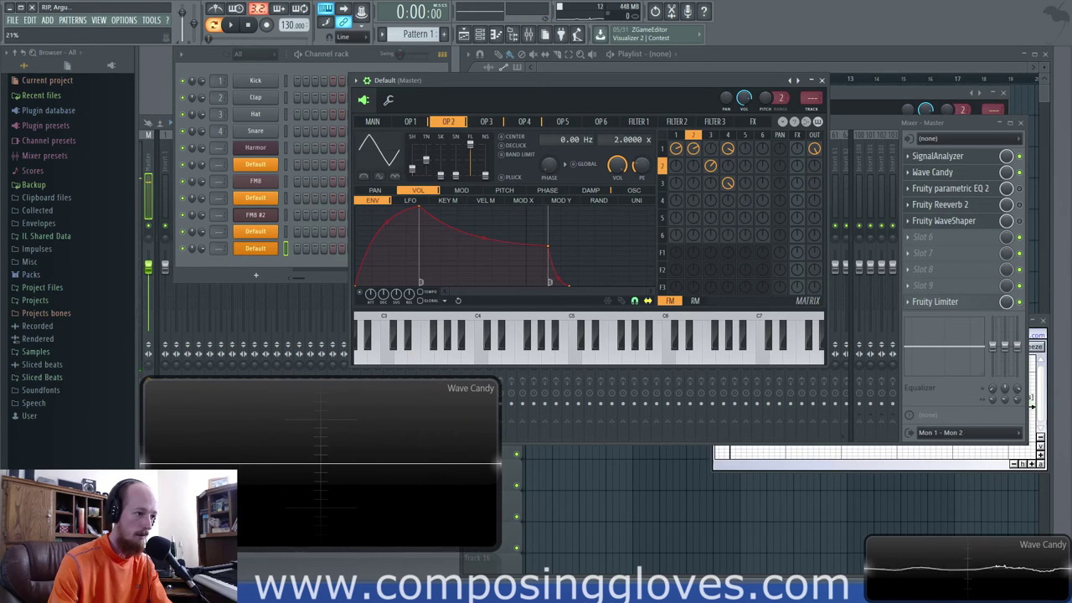
Review the settings of the patch's operators, effects section and main page.
{"action": "left_click", "coordinate": [712, 136]}
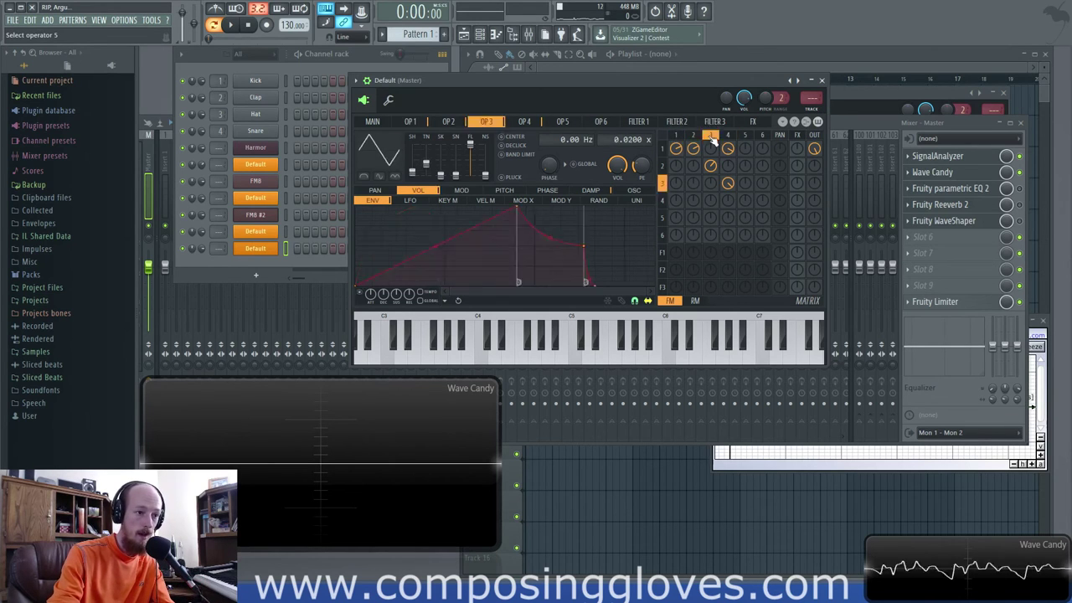
{"action": "left_click", "coordinate": [426, 122]}
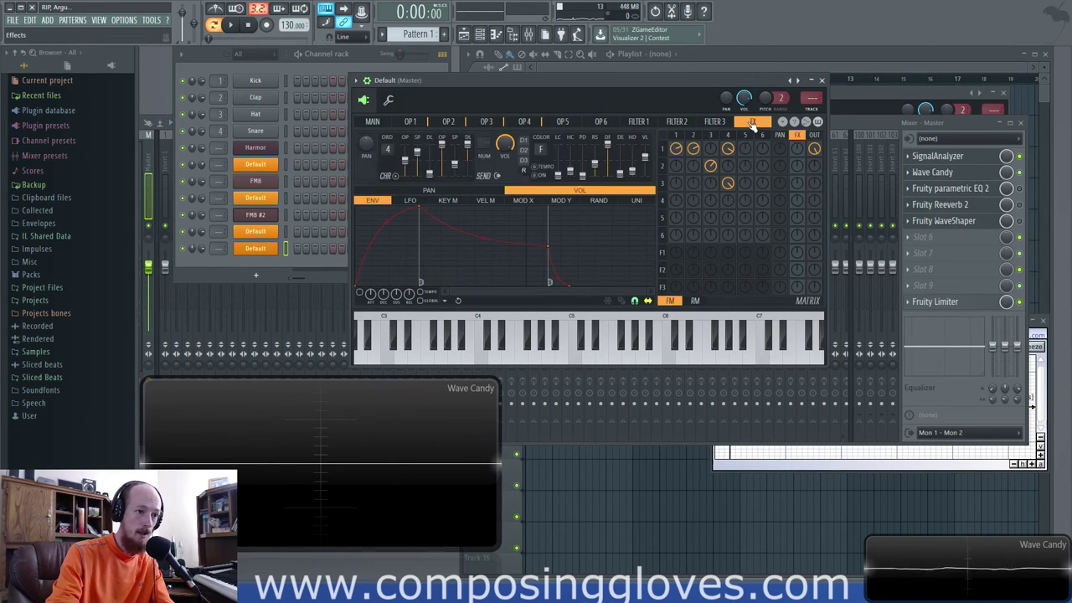
{"action": "left_click", "coordinate": [366, 122]}
{"action": "left_click", "coordinate": [411, 121]}
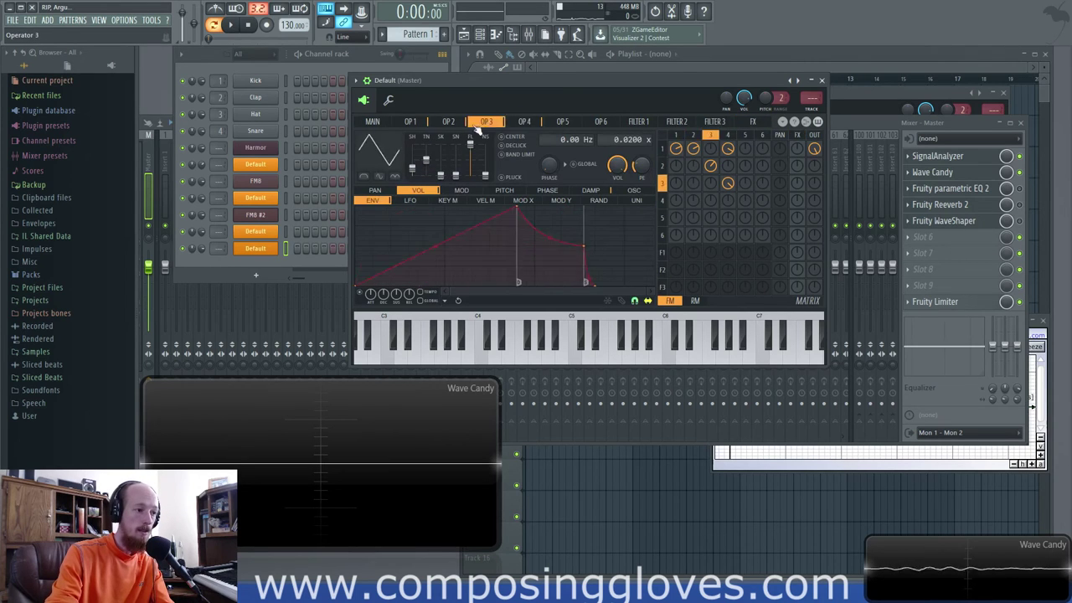
{"action": "left_click", "coordinate": [447, 122]}
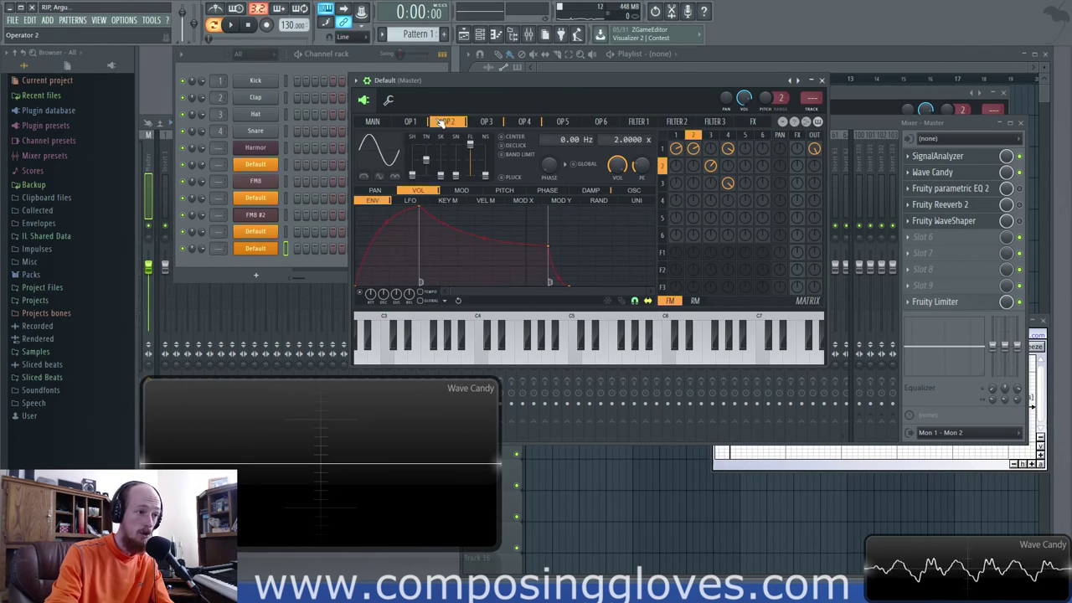
{"action": "left_click", "coordinate": [376, 123]}
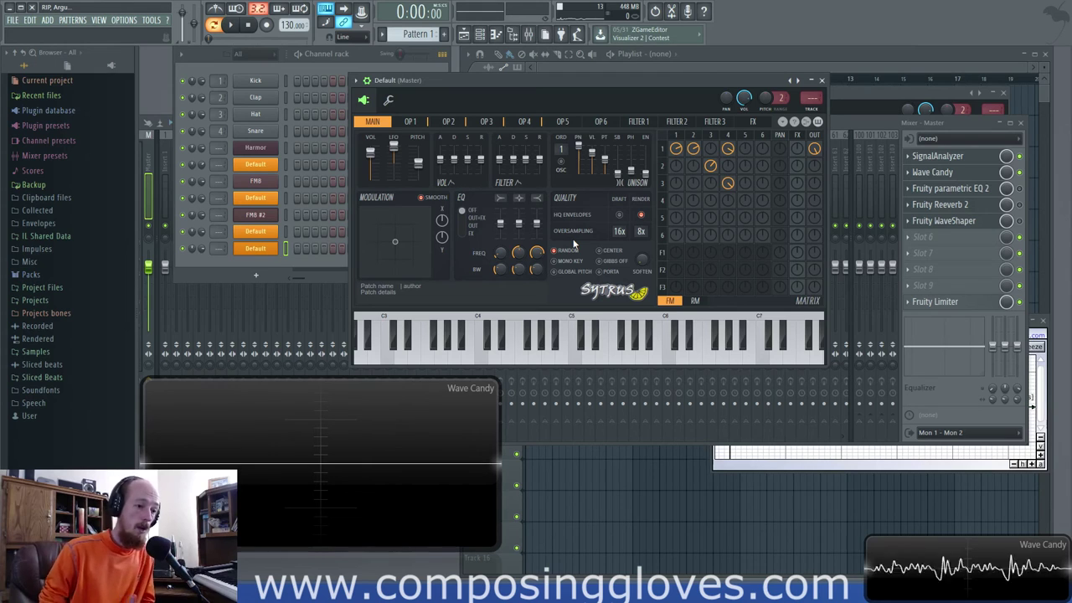
Open the FM8 #2 instrument and examine its envelope and operator overviews alongside its FM matrix.
{"action": "left_click", "coordinate": [265, 217]}
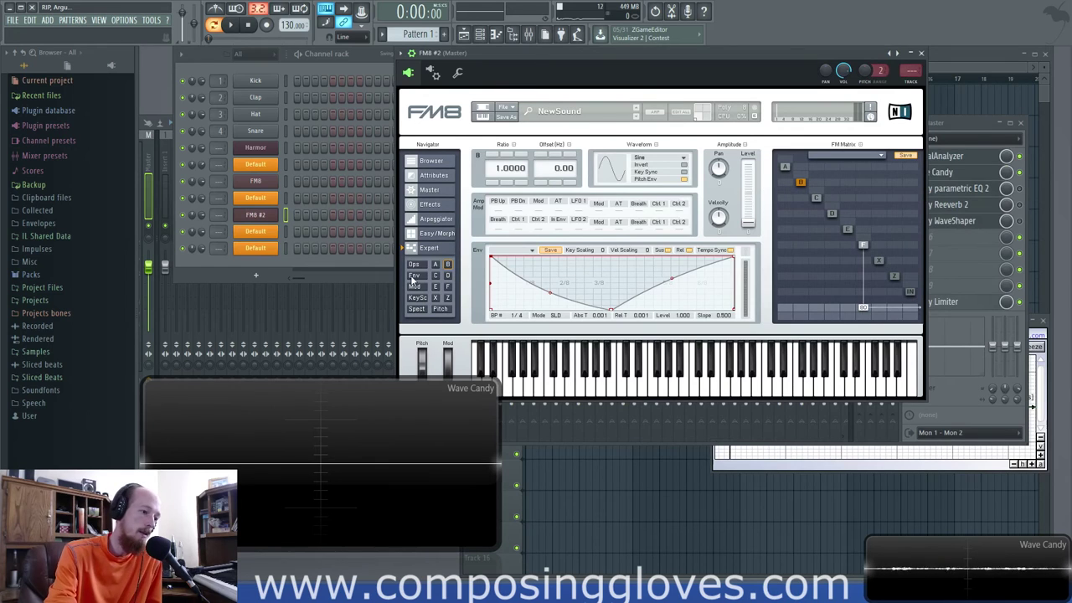
{"action": "left_click", "coordinate": [413, 276]}
{"action": "left_click", "coordinate": [418, 265]}
{"action": "left_click", "coordinate": [413, 276]}
{"action": "left_click", "coordinate": [419, 265]}
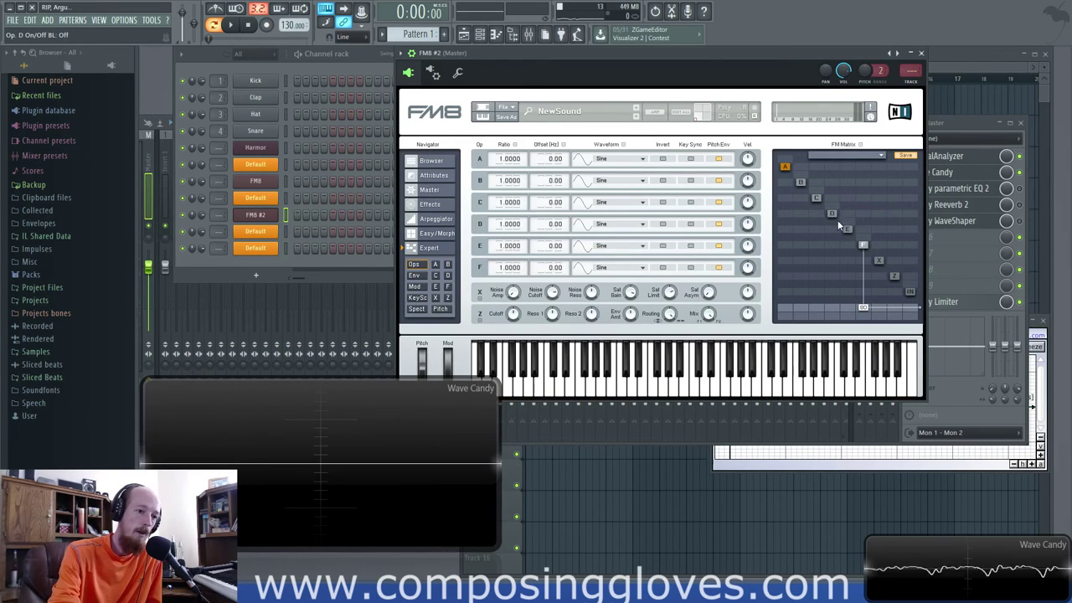
{"action": "left_click", "coordinate": [262, 215]}
{"action": "left_click", "coordinate": [266, 216]}
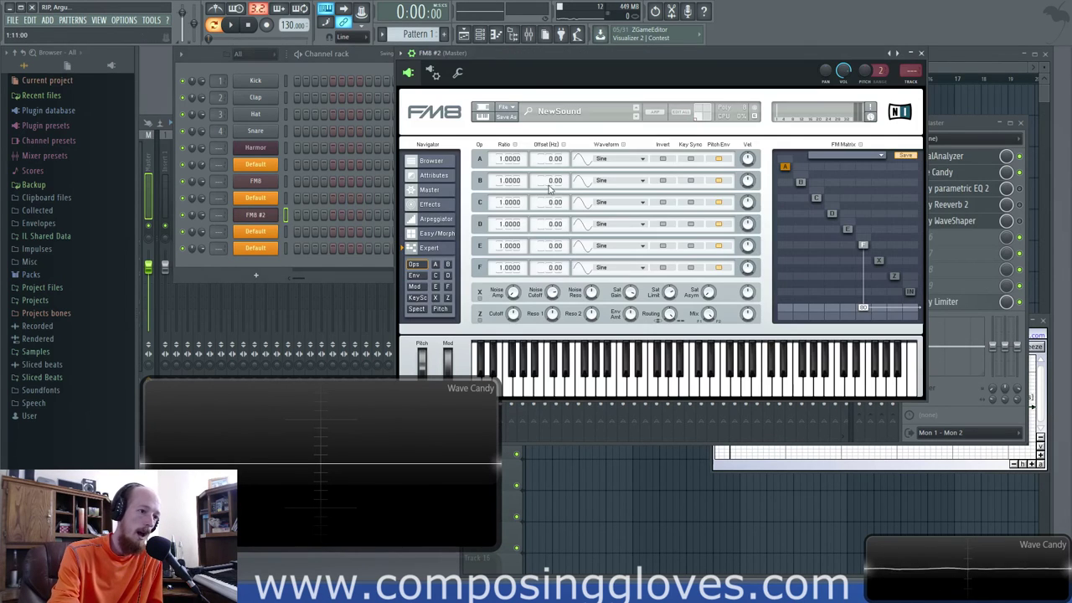
Compare the operator matrices of the first FM8, the first Sytrus and the FM8 #2 instruments.
{"action": "left_click", "coordinate": [266, 184]}
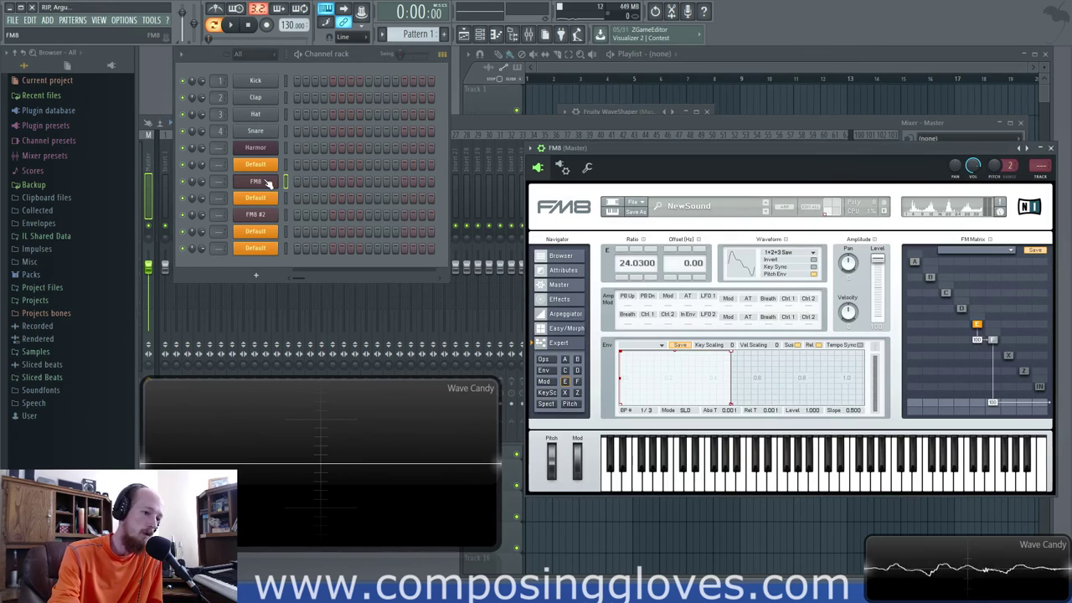
{"action": "left_click", "coordinate": [256, 168]}
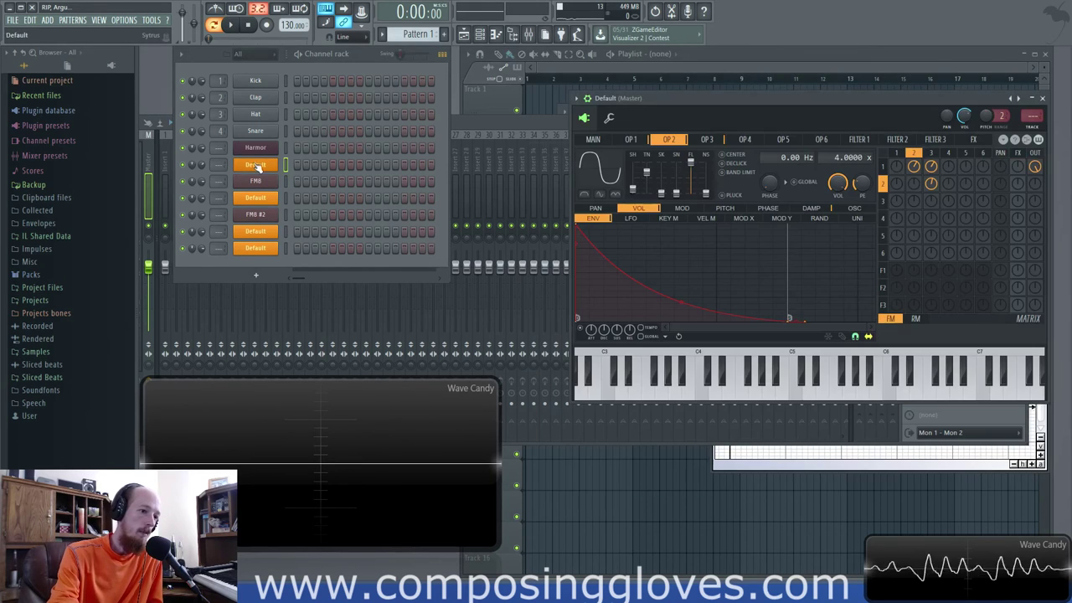
{"action": "left_click", "coordinate": [266, 217]}
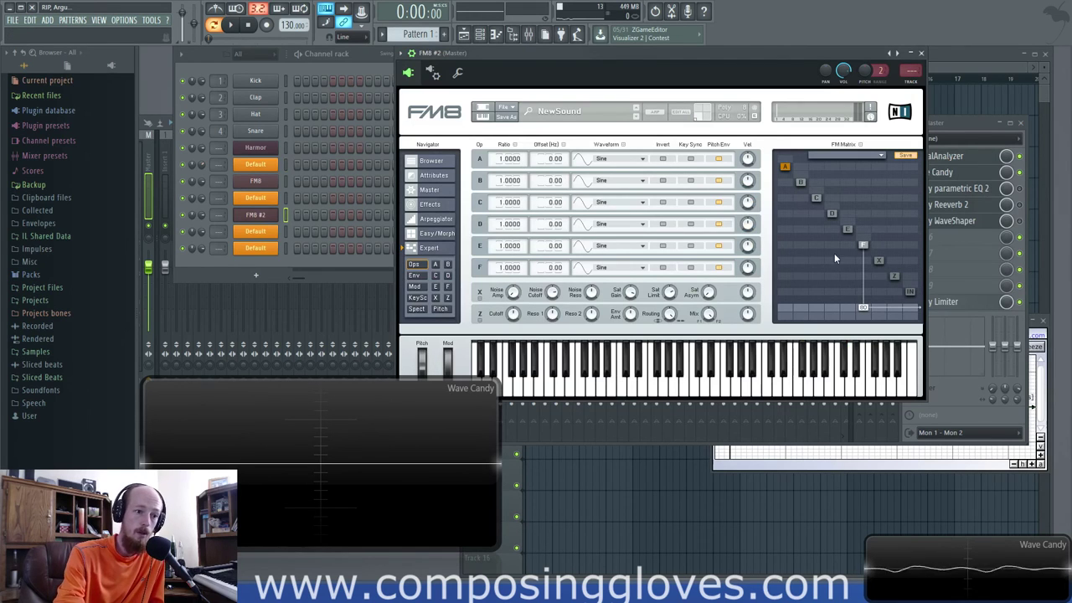
In the first Sytrus instrument, try routing operator 3 into itself and operator 4, and clear its routings to operators 2, 3 and 4.
{"action": "left_click", "coordinate": [261, 167]}
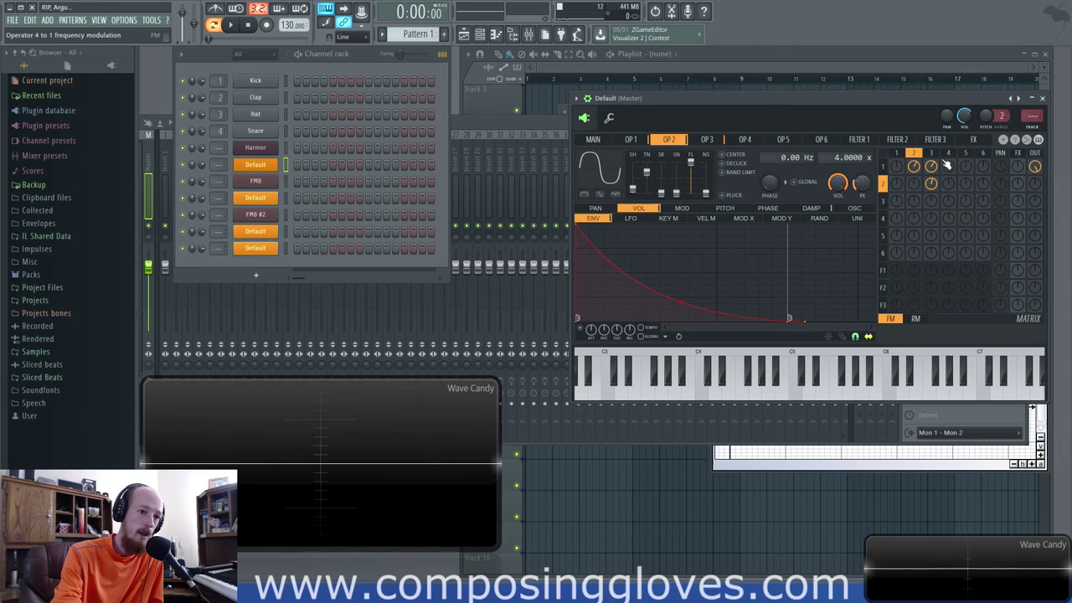
{"action": "scroll", "coordinate": [932, 202], "scroll_direction": "up", "scroll_amount": 6}
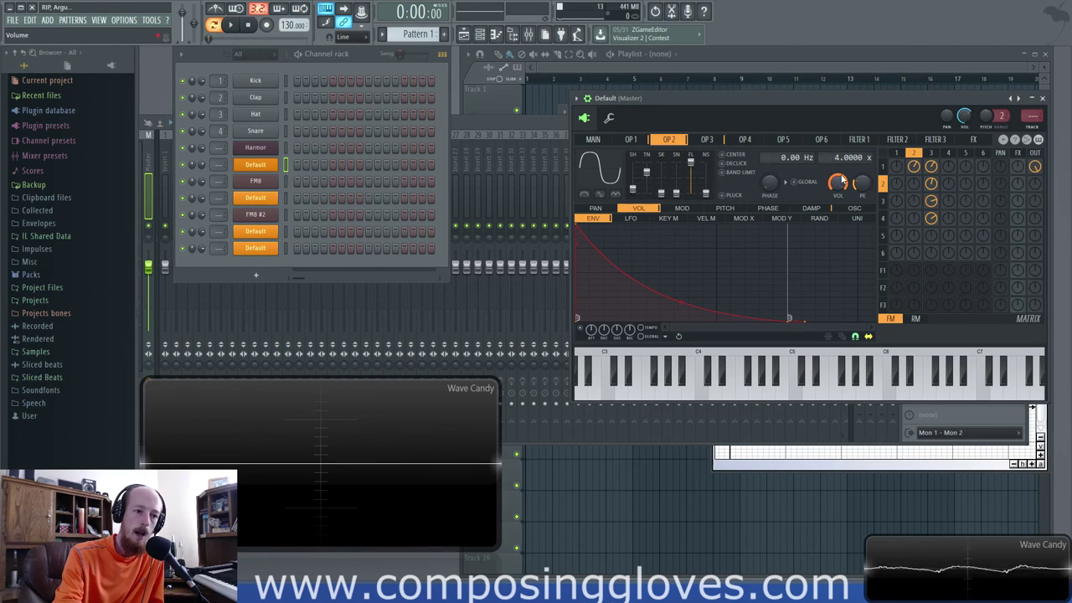
{"action": "left_click_drag", "start_coordinate": [840, 182], "coordinate": [841, 174]}
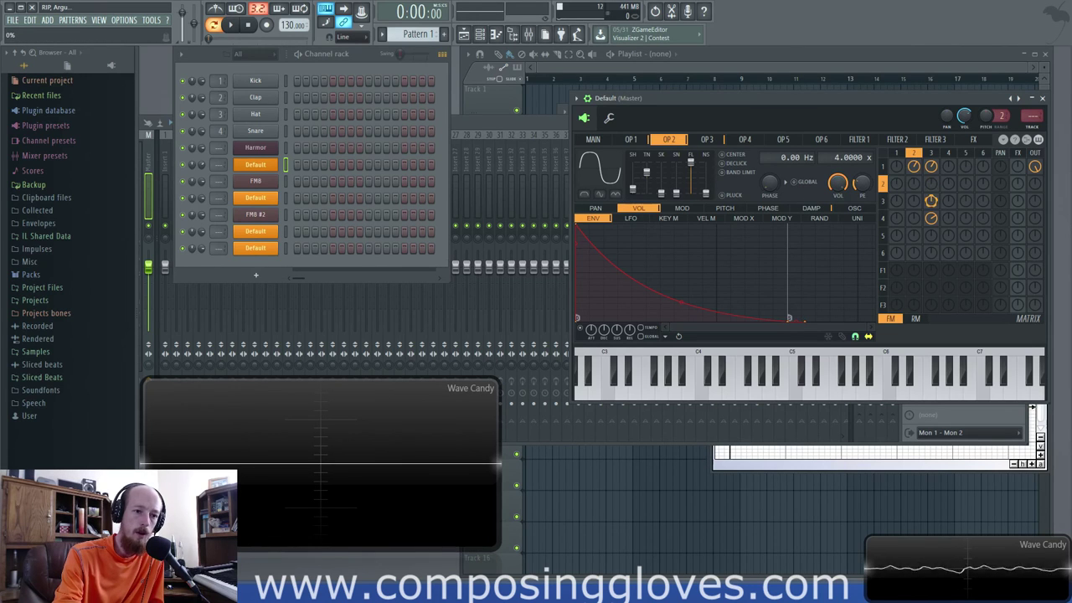
{"action": "left_click_drag", "start_coordinate": [931, 201], "coordinate": [931, 206]}
{"action": "left_click_drag", "start_coordinate": [931, 218], "coordinate": [931, 225]}
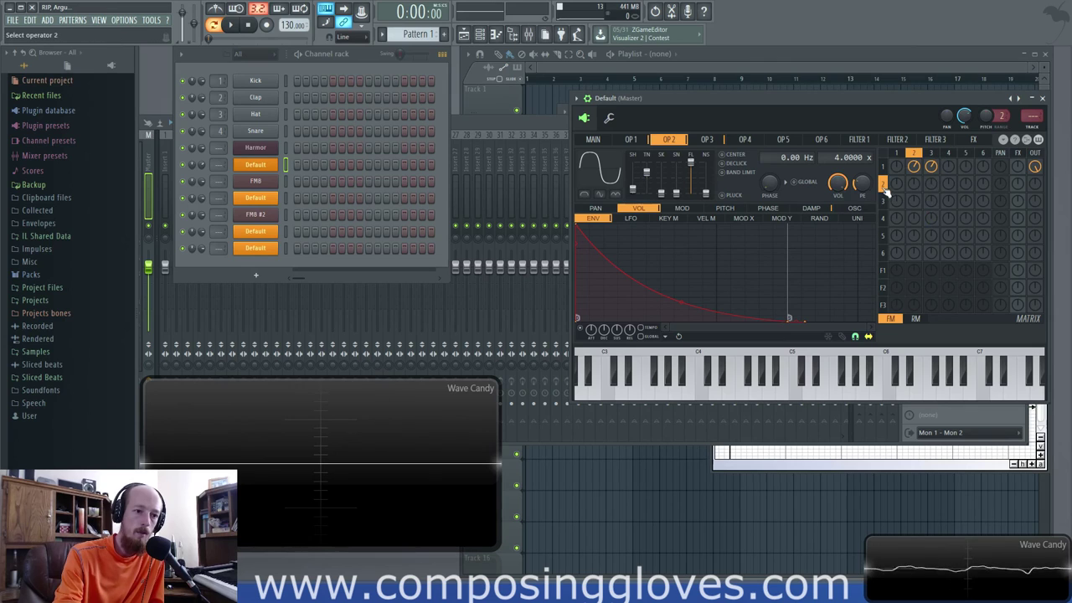
{"action": "mouse_move", "coordinate": [931, 200]}
{"action": "left_mouse_down"}
{"action": "mouse_move", "coordinate": [931, 247]}
{"action": "mouse_move", "coordinate": [931, 189]}
{"action": "left_mouse_up"}
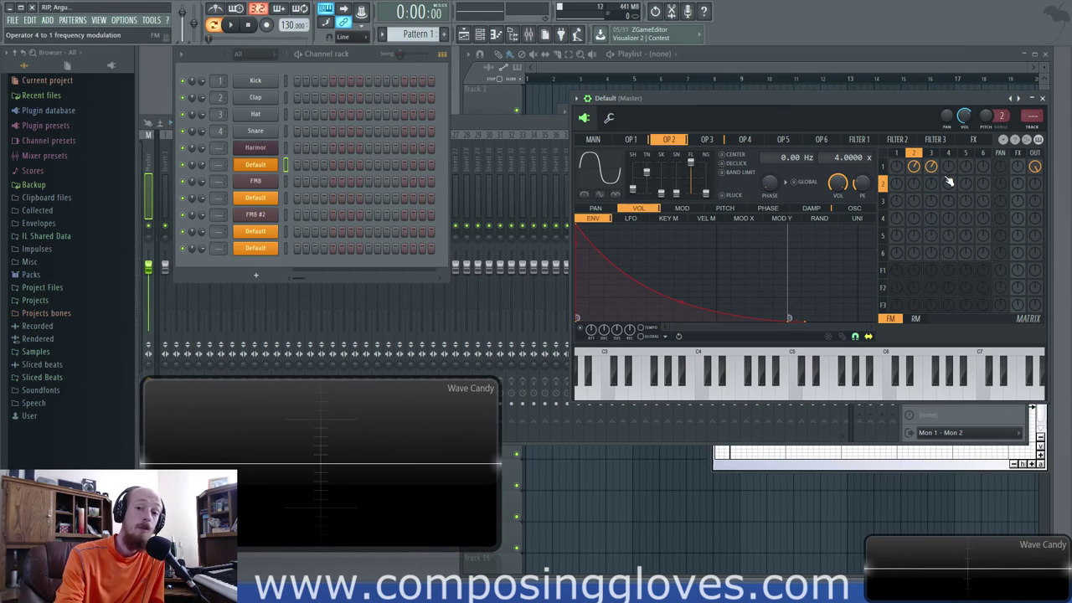